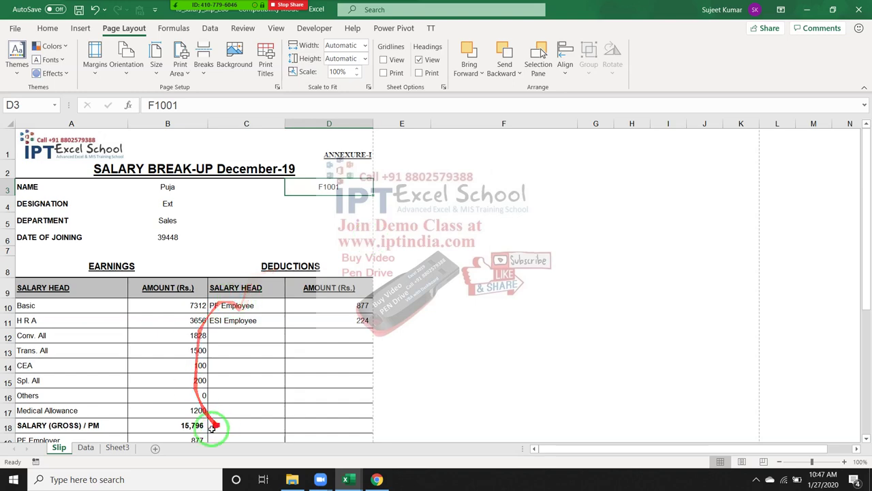
Browse the Data sheet's employee table, select the whole table, then return to A1.
click(88, 447)
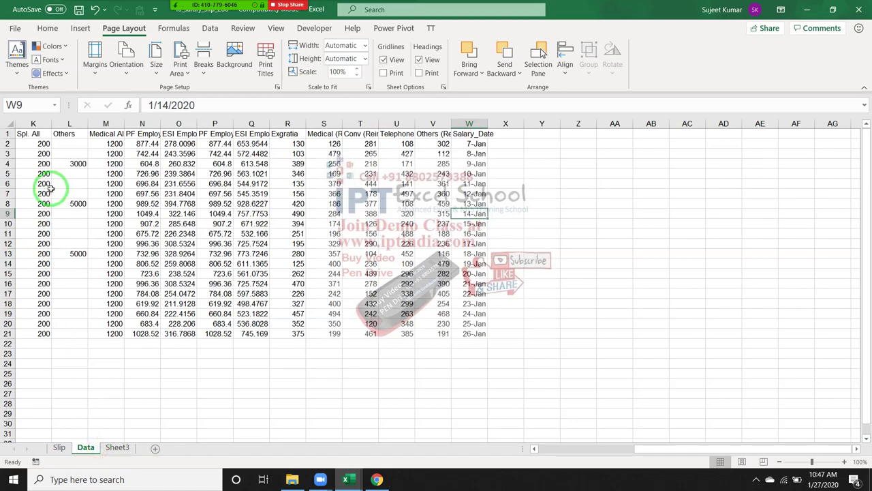
key(ctrl+Left)
key(ctrl+Left)
key(Left)
key(ctrl+Left)
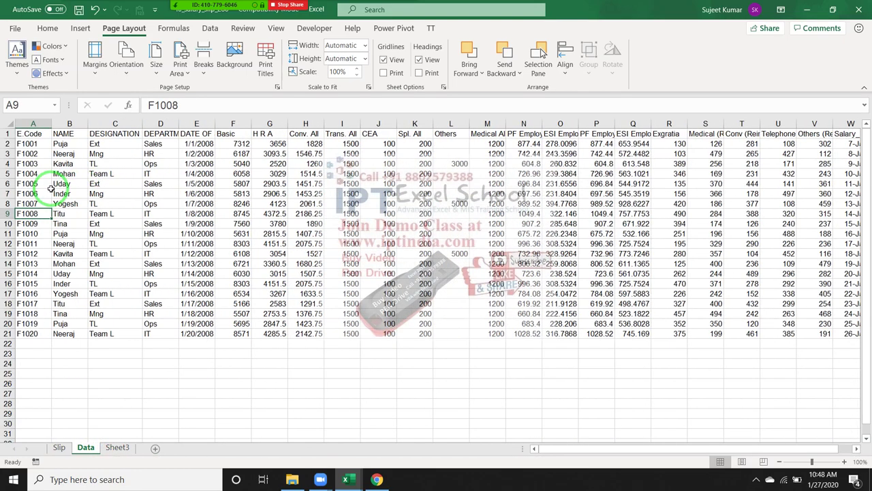
key(ctrl+Down)
key(ctrl+Up)
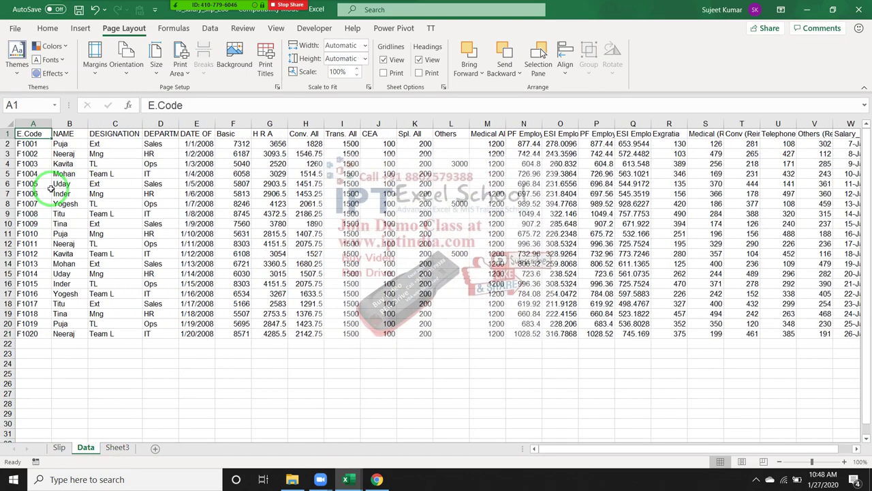
key(ctrl+shift+Right)
key(ctrl+shift+Down)
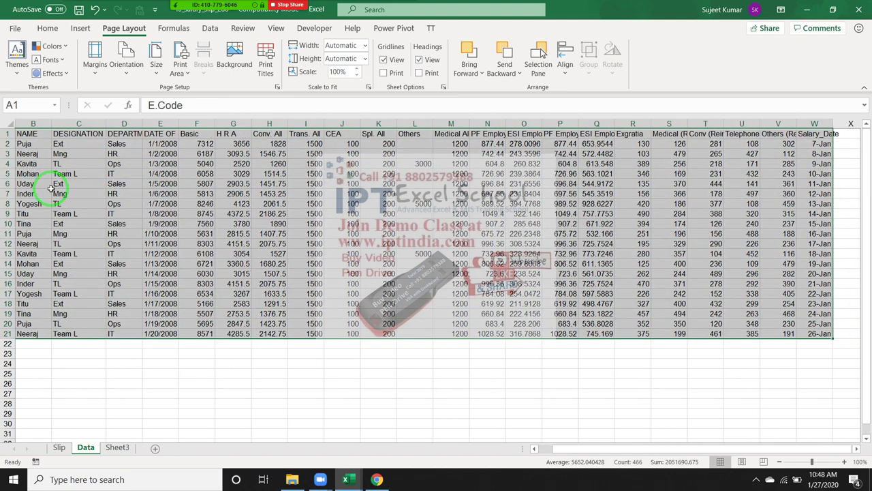
key(ctrl+Home)
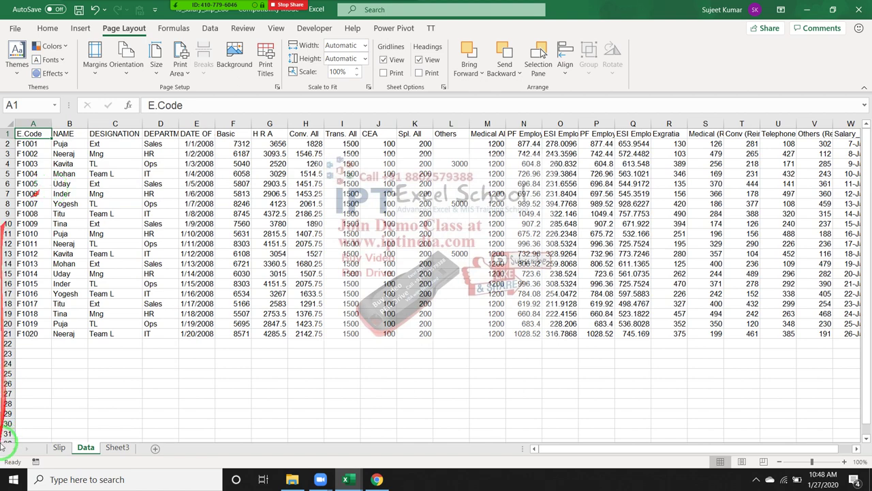
Back on the Slip sheet, inspect the lookup formulas behind the amounts, including Spl. All.
click(60, 448)
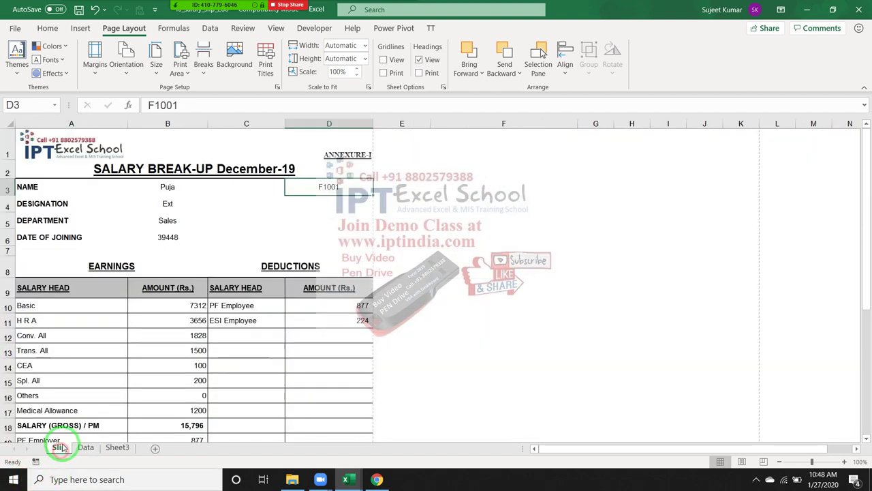
click(136, 350)
click(140, 380)
scroll(390, 367, down, 5)
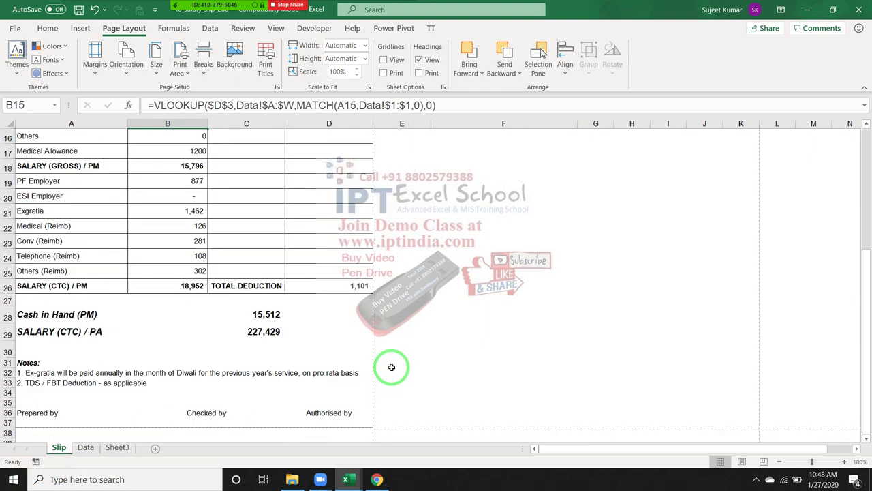
scroll(392, 365, up, 5)
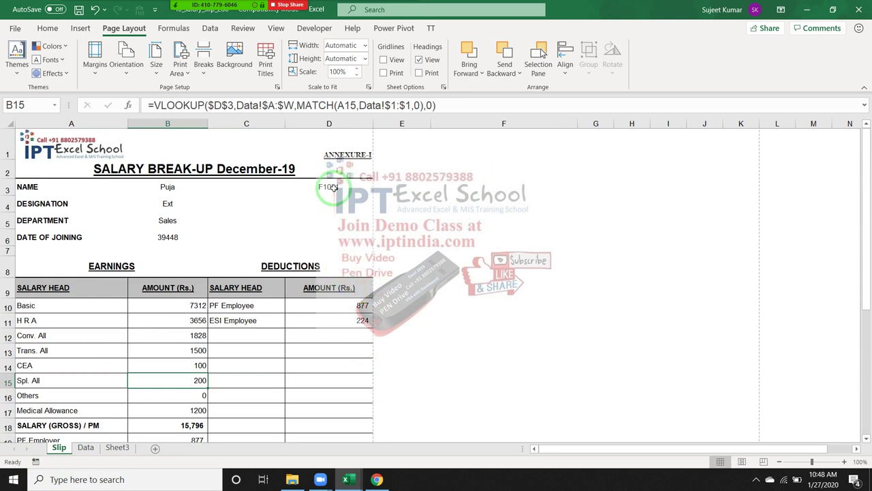
Change the employee code in D3 from F1001 to F1002 so the slip recalculates.
click(344, 186)
double_click(346, 187)
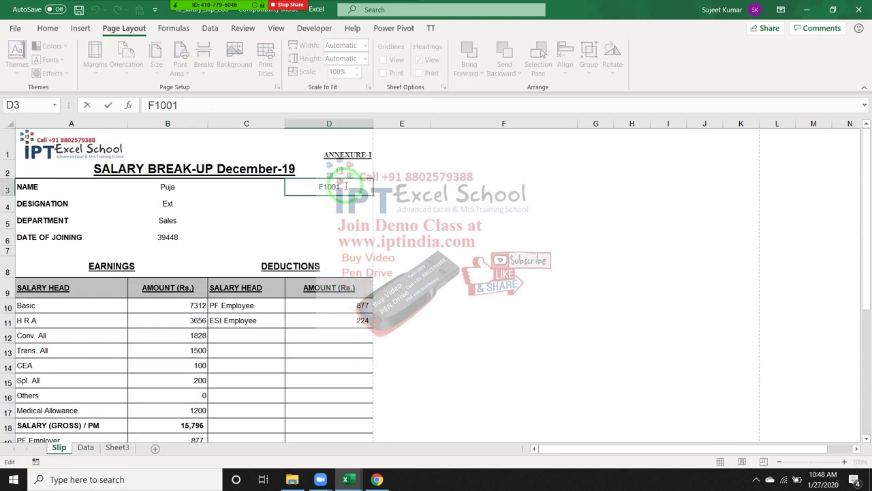
key(BackSpace)
text(2)
key(Return)
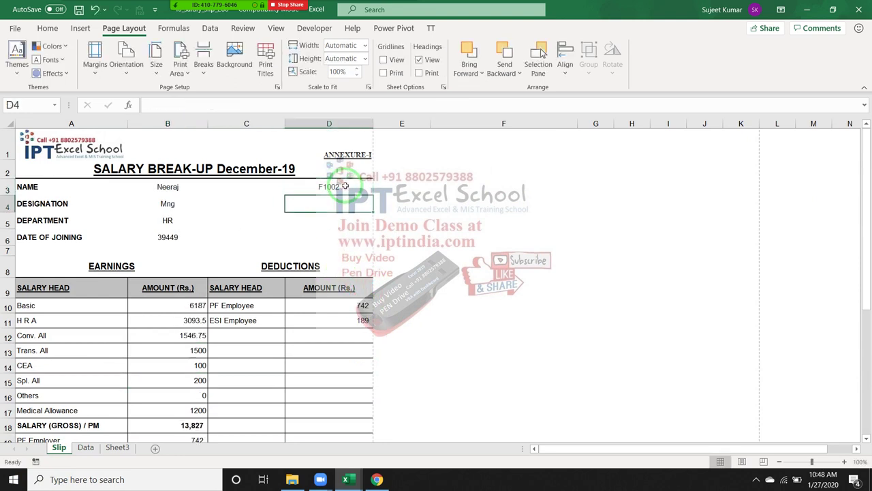
scroll(264, 307, down, 3)
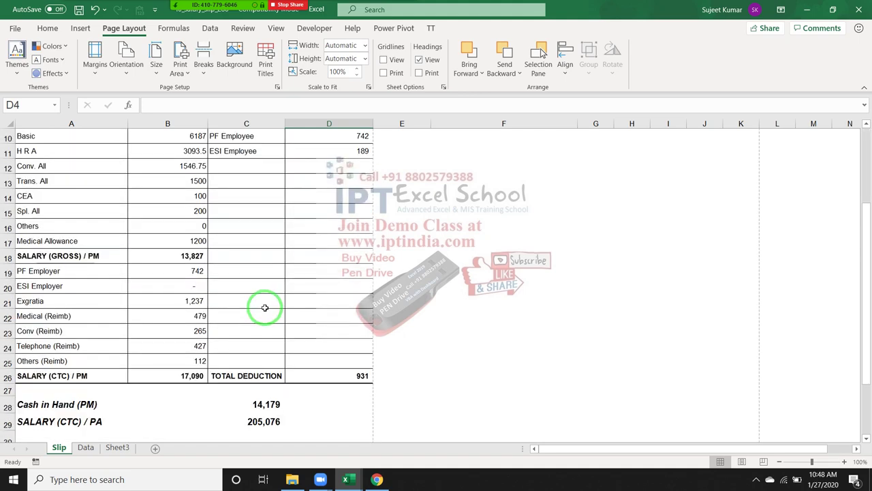
scroll(264, 307, up, 3)
mouse_move(292, 478)
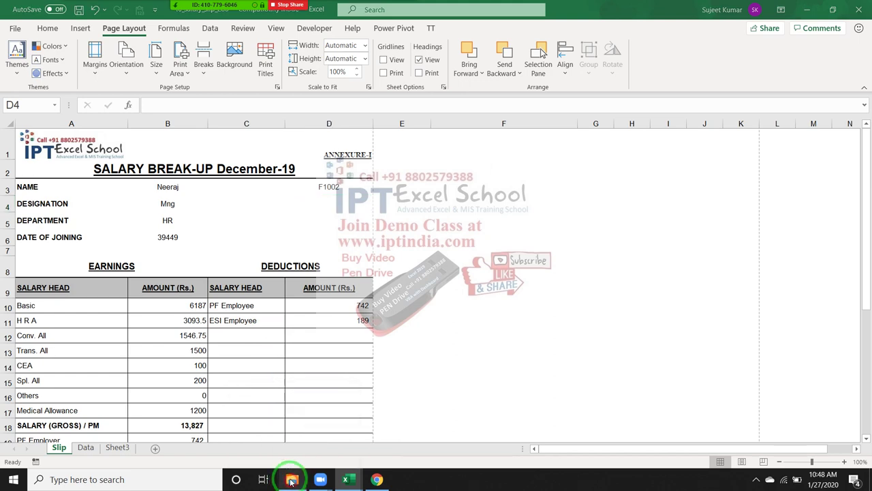
On New Volume (E:), make a new folder named 2020, open it, then close File Explorer.
click(291, 479)
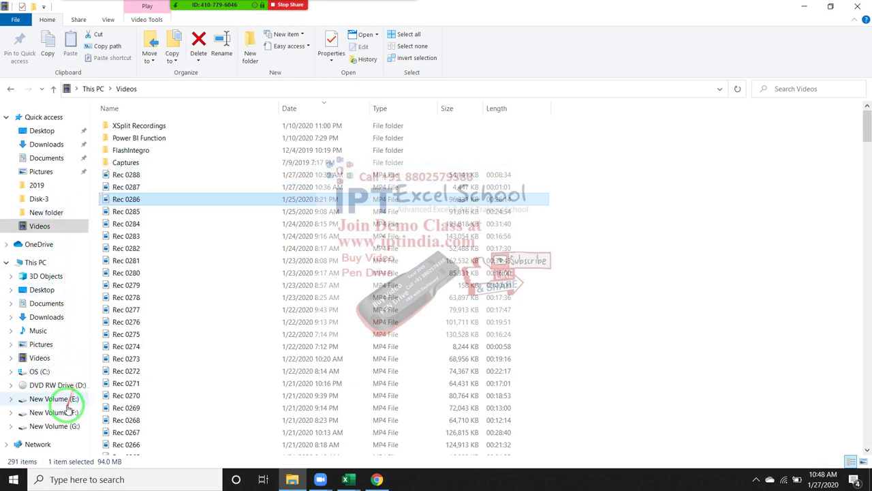
click(68, 409)
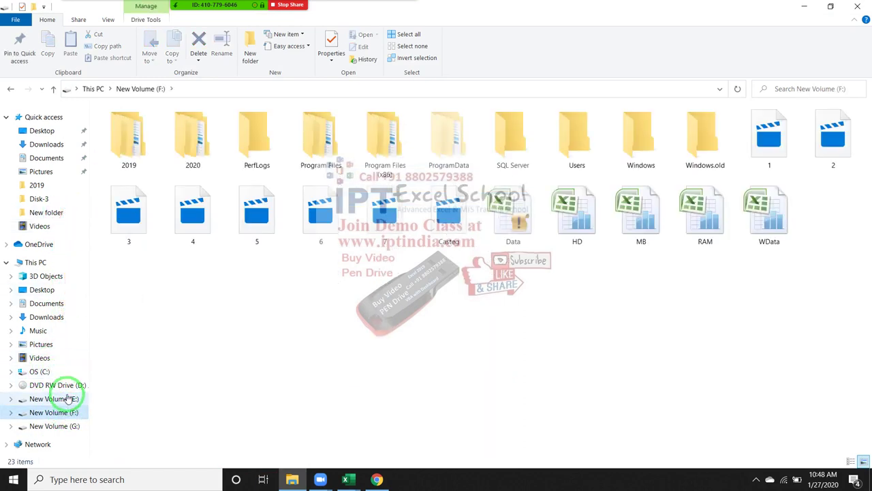
click(68, 399)
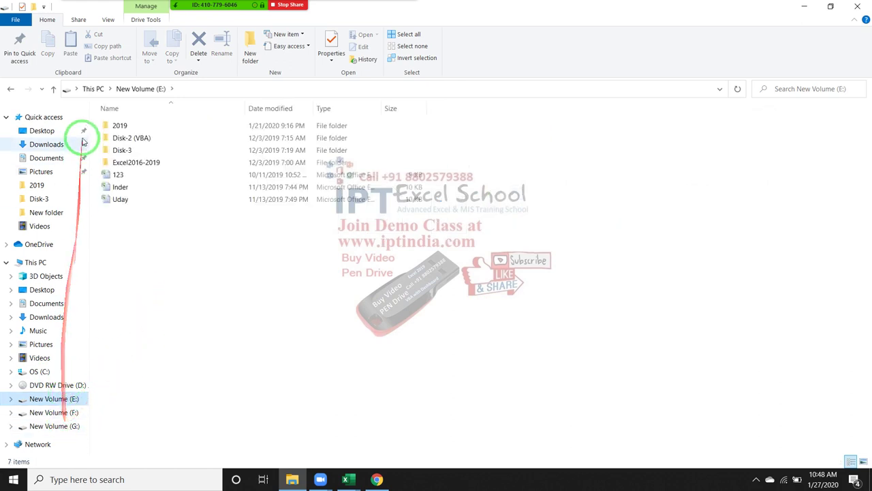
right_click(123, 244)
mouse_move(250, 390)
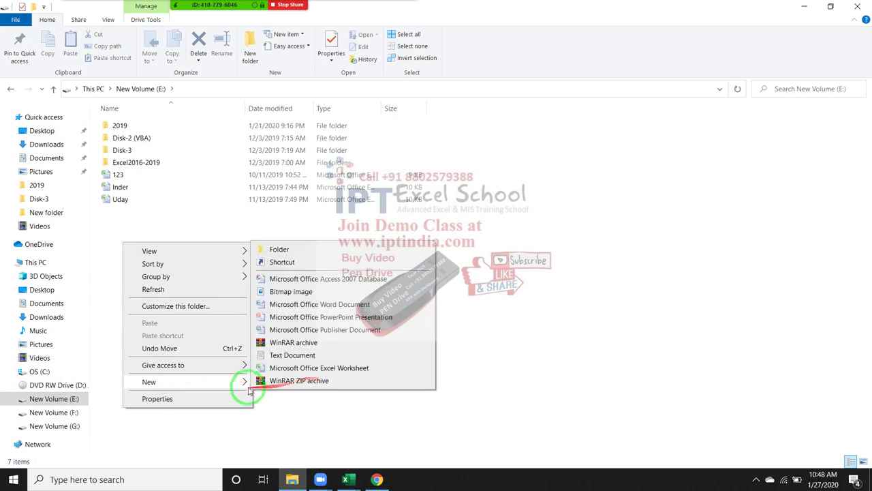
click(278, 250)
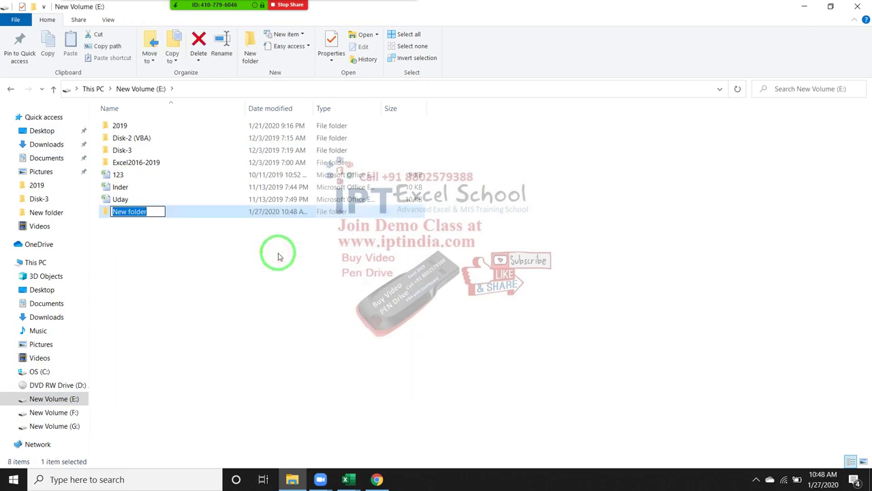
text(2020)
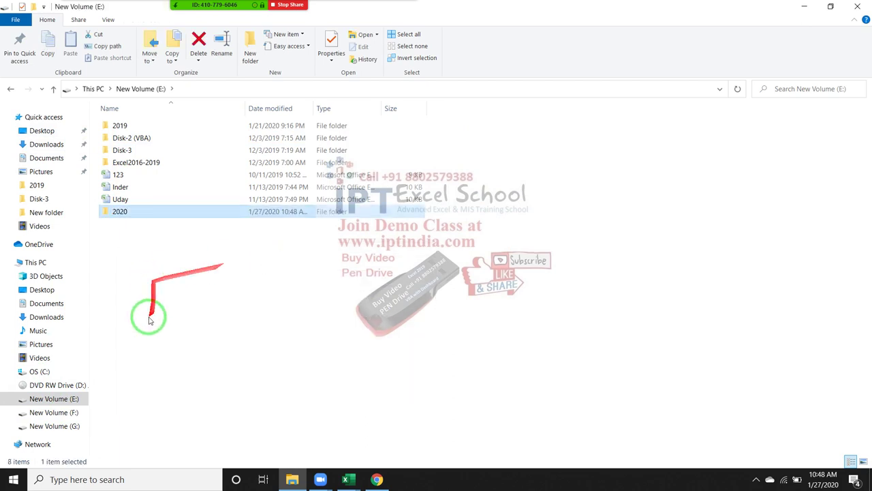
double_click(140, 211)
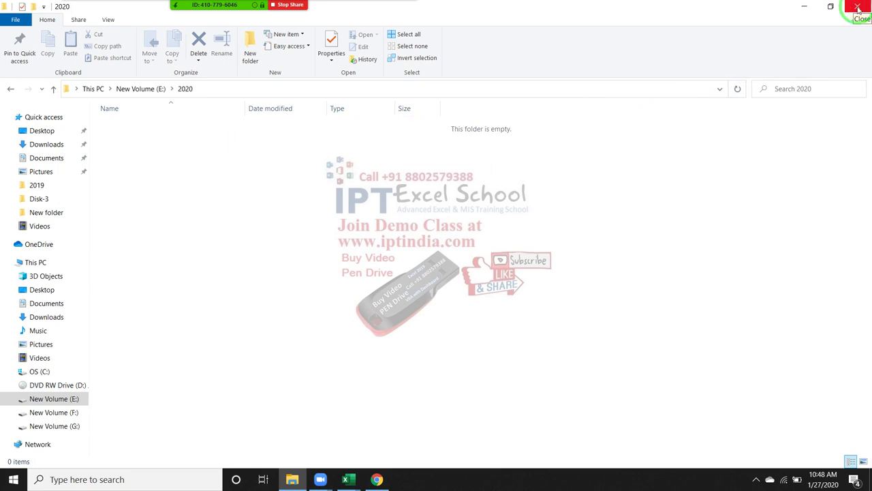
click(858, 8)
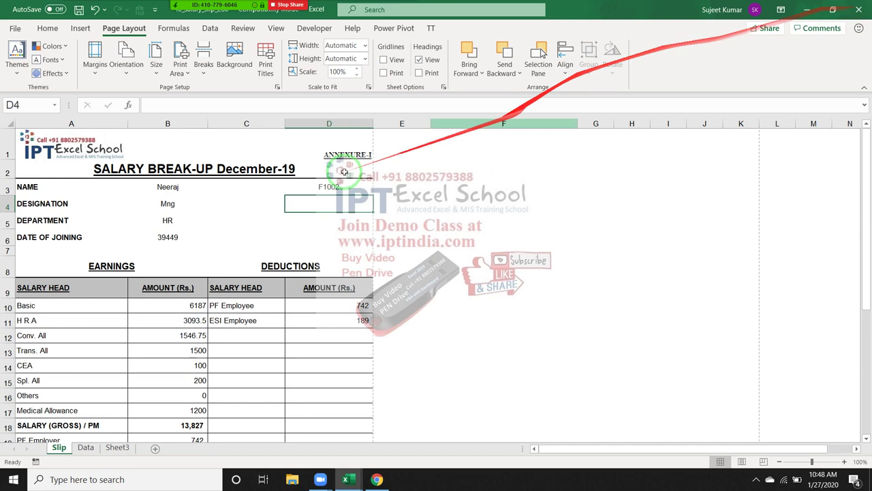
After selecting cells A2 and A4, launch the Visual Basic editor from the Developer ribbon.
click(148, 169)
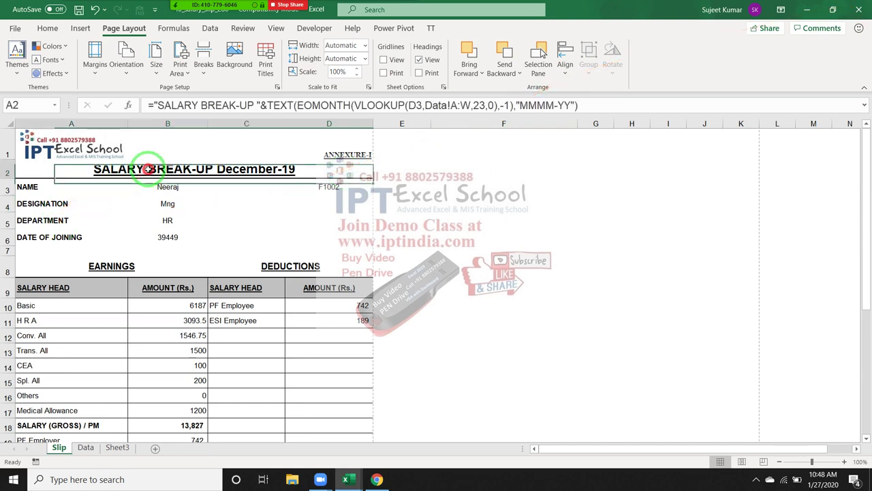
click(225, 174)
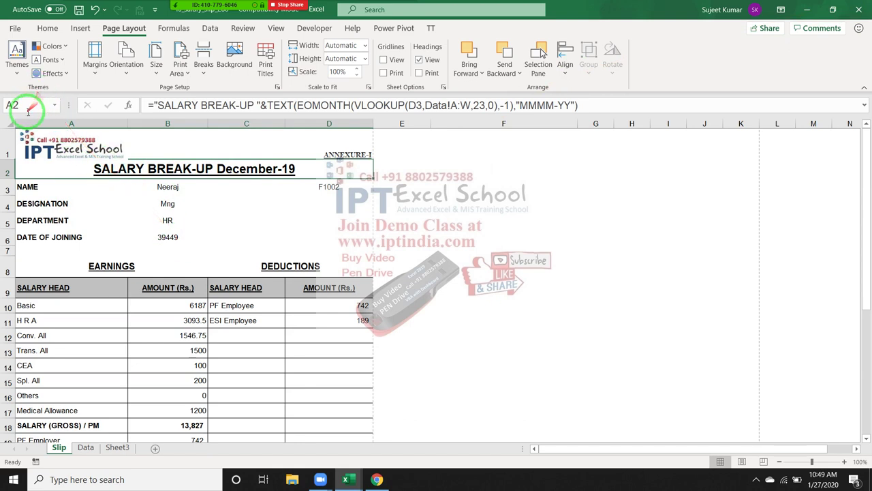
click(107, 204)
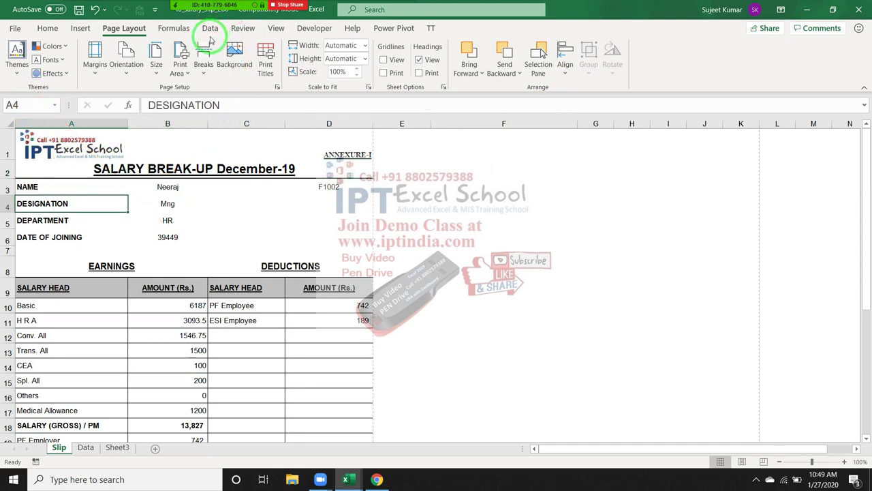
click(313, 27)
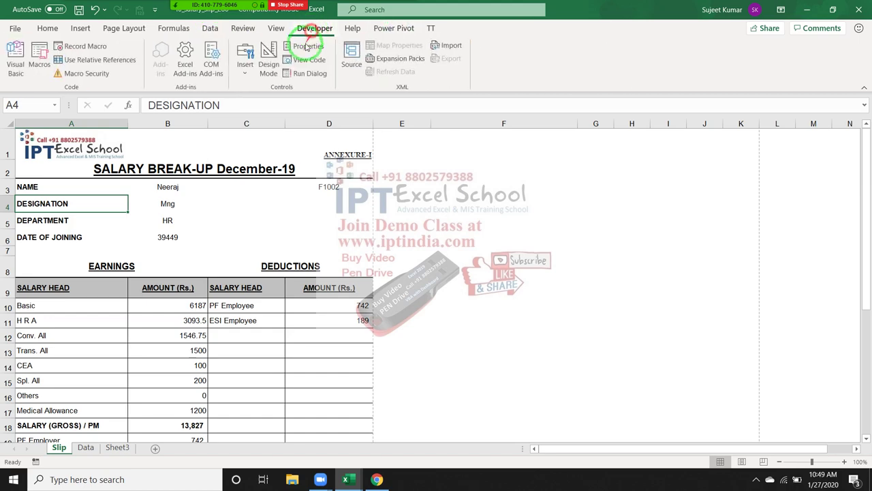
click(16, 60)
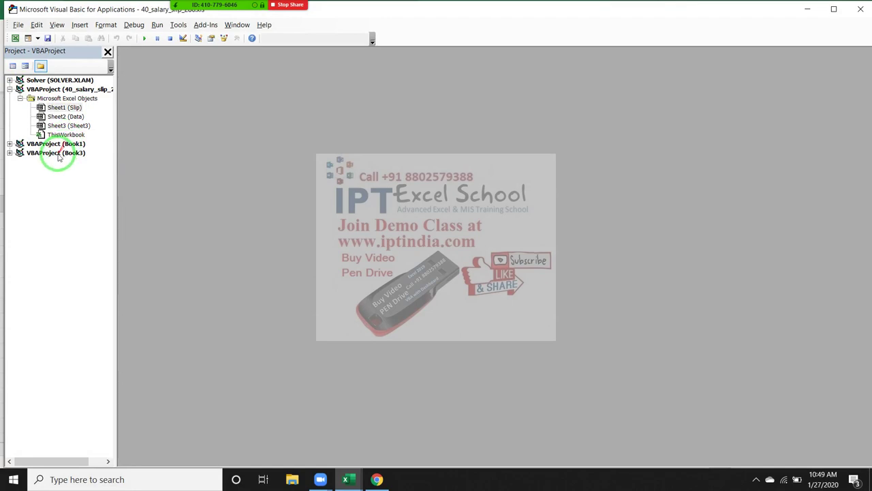
Insert Module1 and start a Sub PDF() procedure with a 'for i = 2' loop.
click(349, 477)
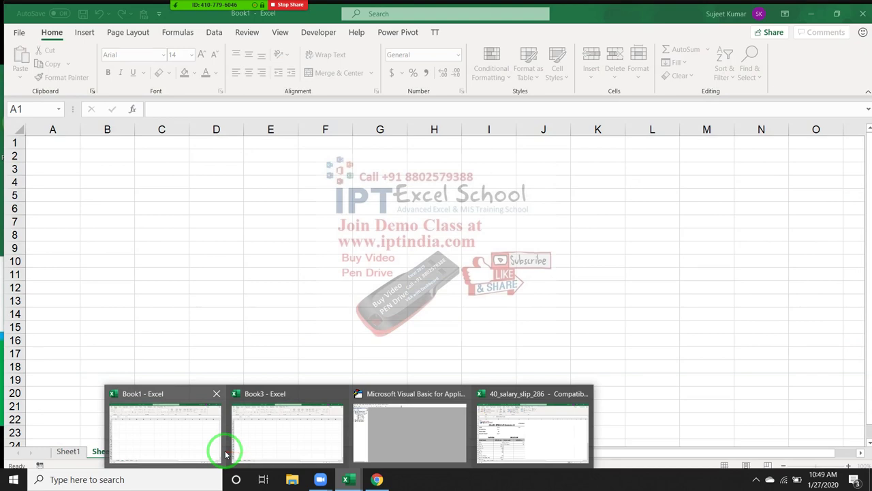
click(205, 436)
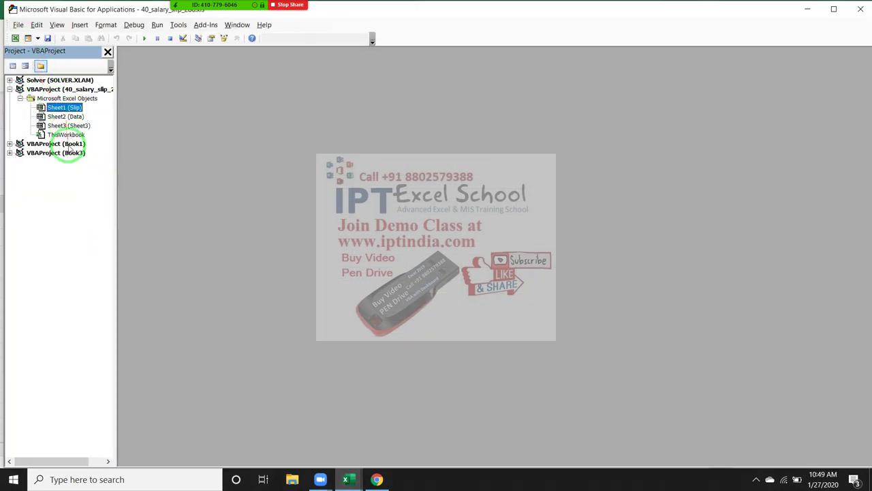
click(80, 25)
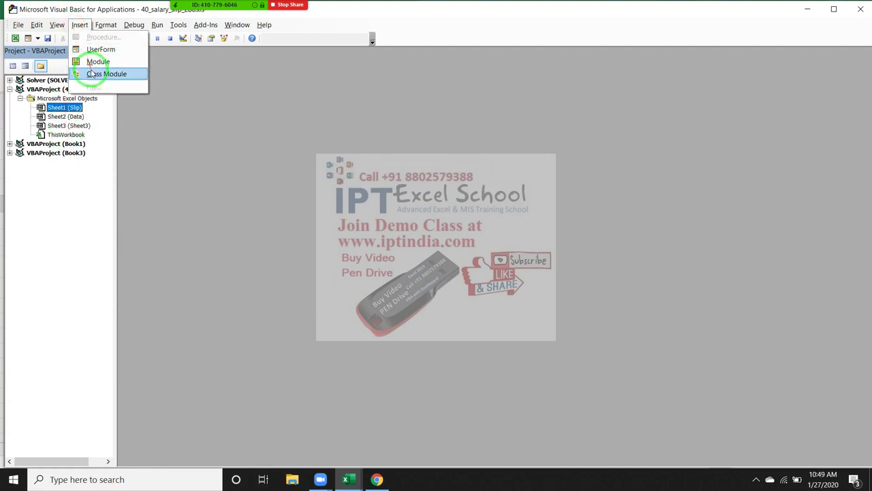
click(97, 62)
text(sub PDF()
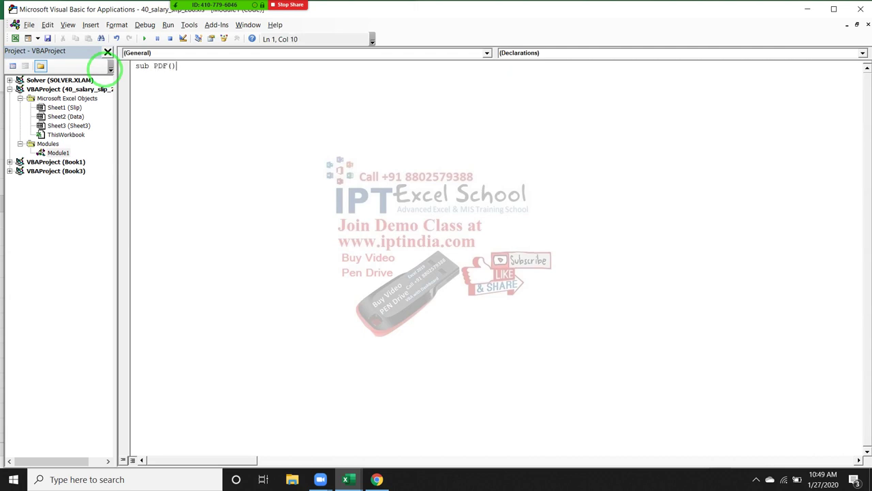
key(Return)
key(Return)
key(Return)
key(Return)
key(Return)
text(for i = 2 to)
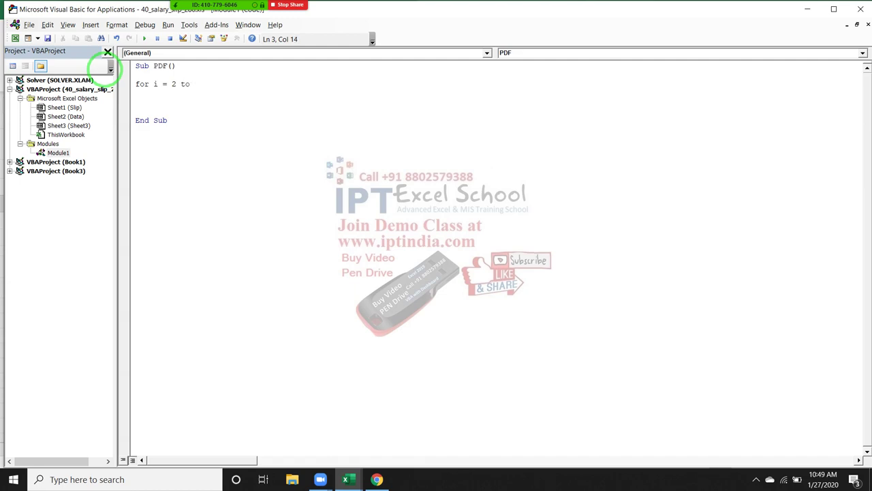
Check how far the Data sheet's column A entries extend, around cell A22.
key(alt+F11)
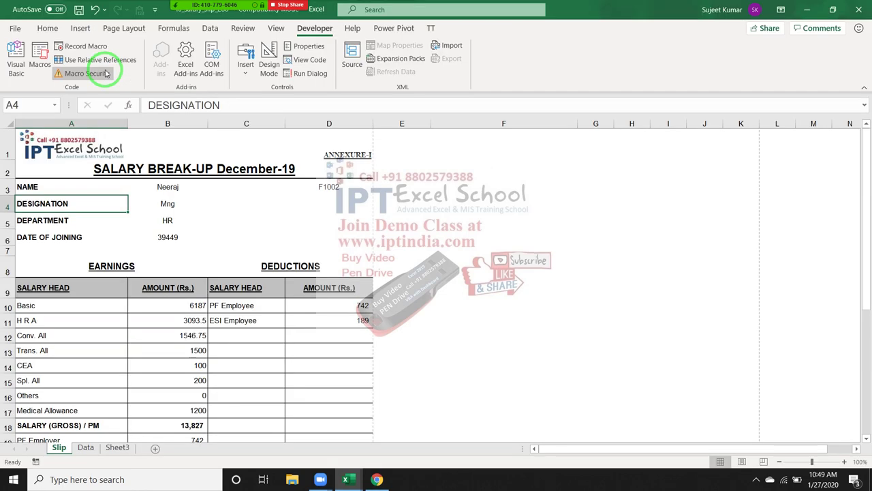
click(86, 447)
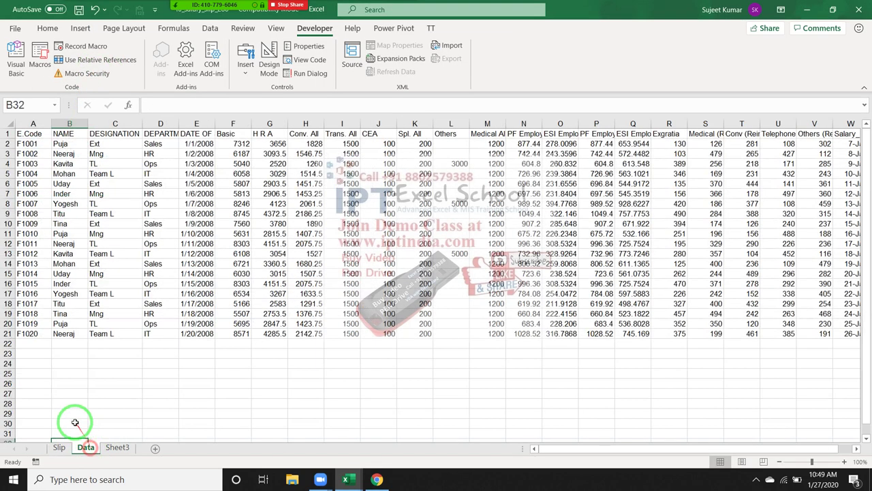
click(41, 354)
click(40, 345)
key(alt+F11)
text(for i = 2 to range)
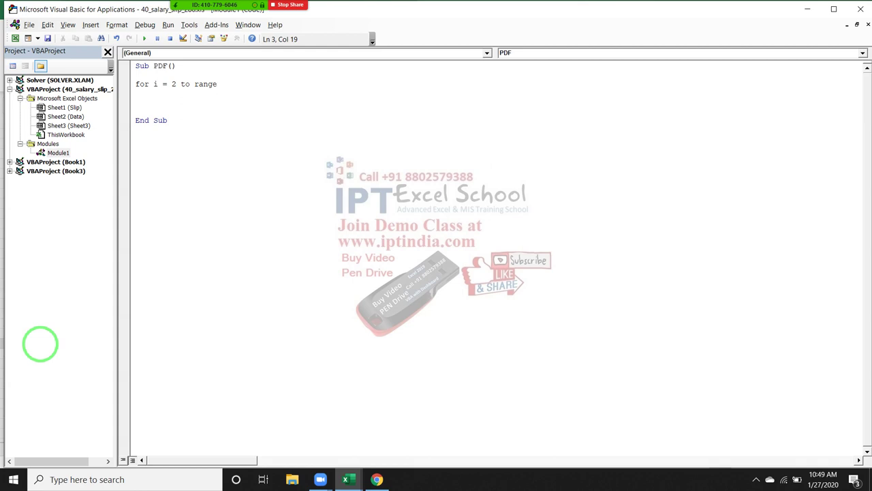
Complete the loop as For i = 2 To Application.WorksheetFunction.CountA(Sheets("Data").Range("A:A")).
text(()
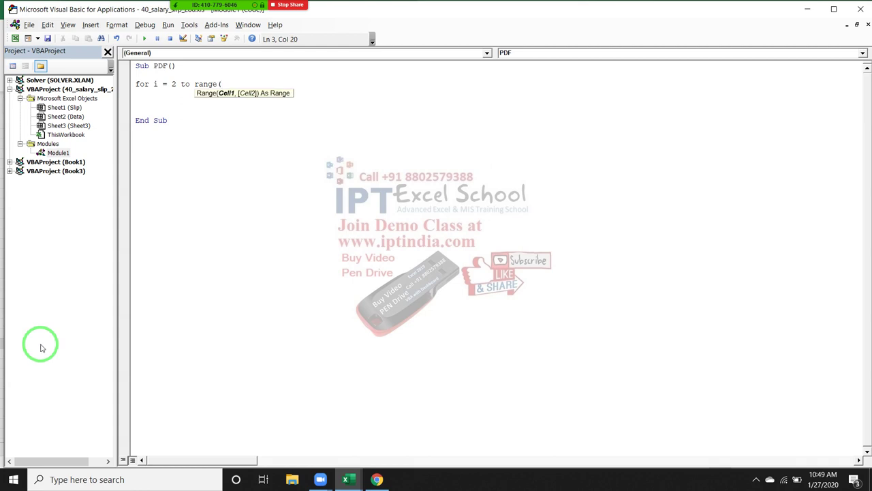
key(BackSpace)
key(BackSpace)
key(BackSpace)
key(BackSpace)
key(BackSpace)
text(ppl)
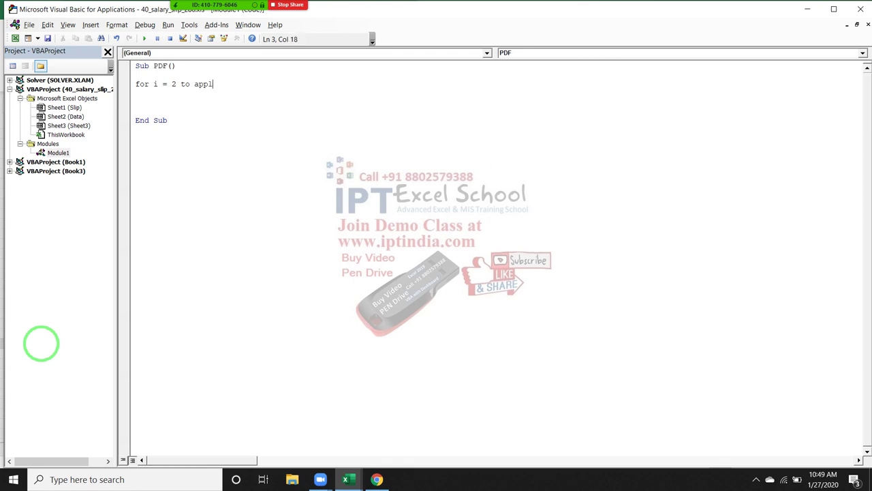
text(ication)
text(.wo)
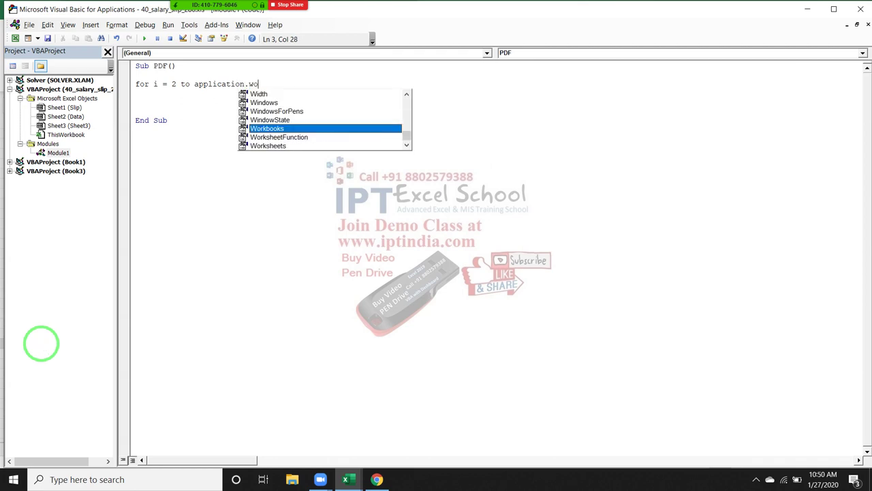
key(Down)
key(Tab)
text(.c)
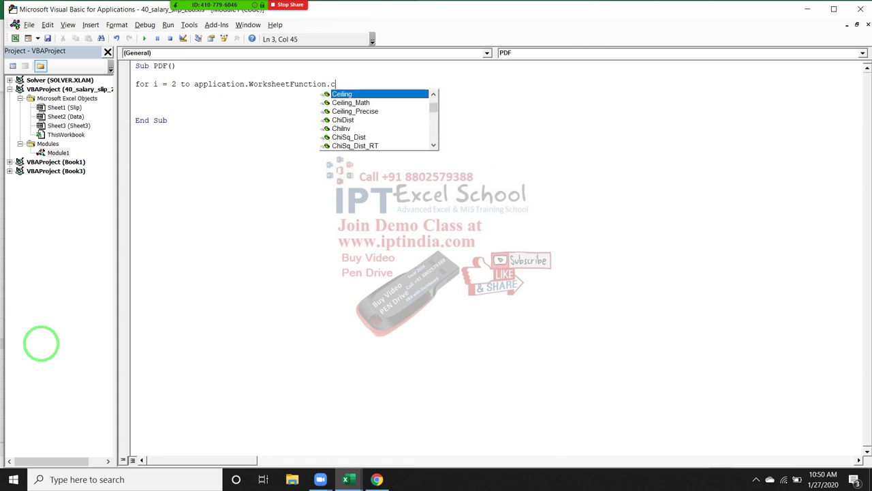
text(ou)
key(Down)
key(Tab)
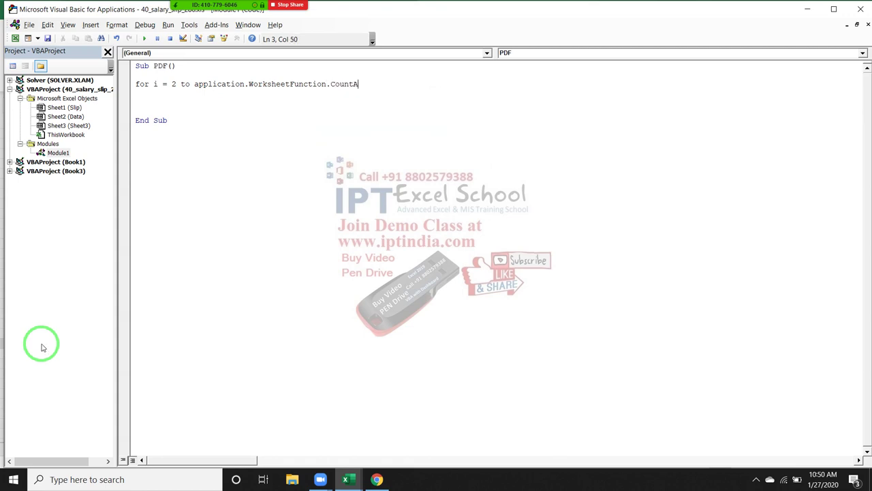
text(()
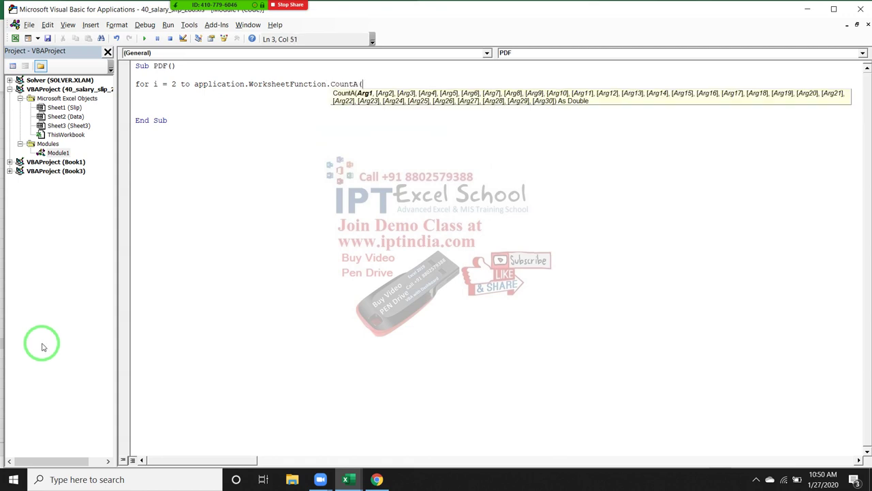
text(("Data)
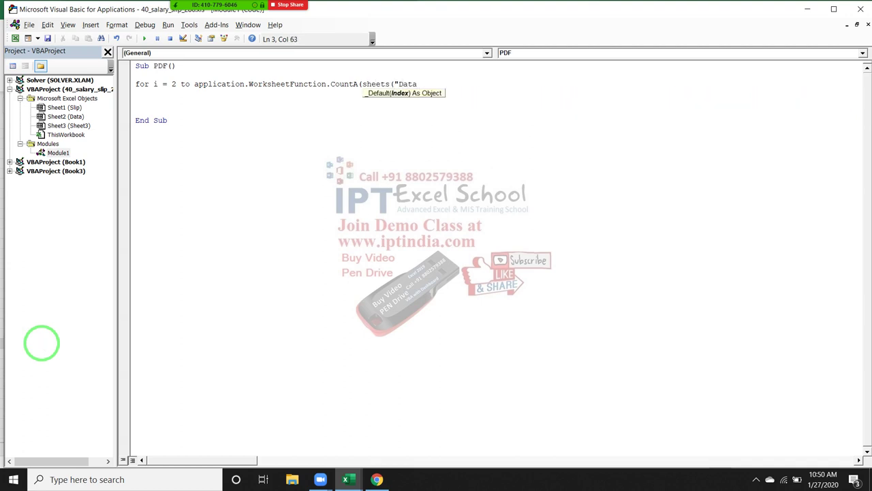
key(Return)
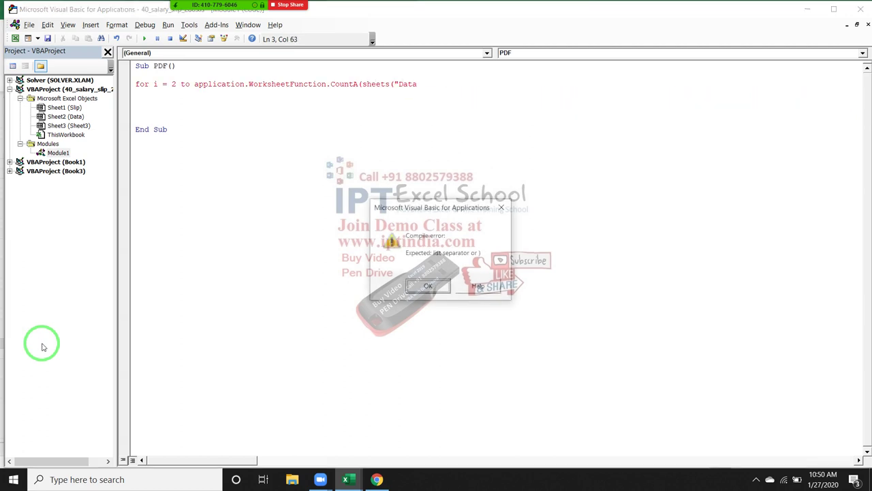
key(Return)
text(")
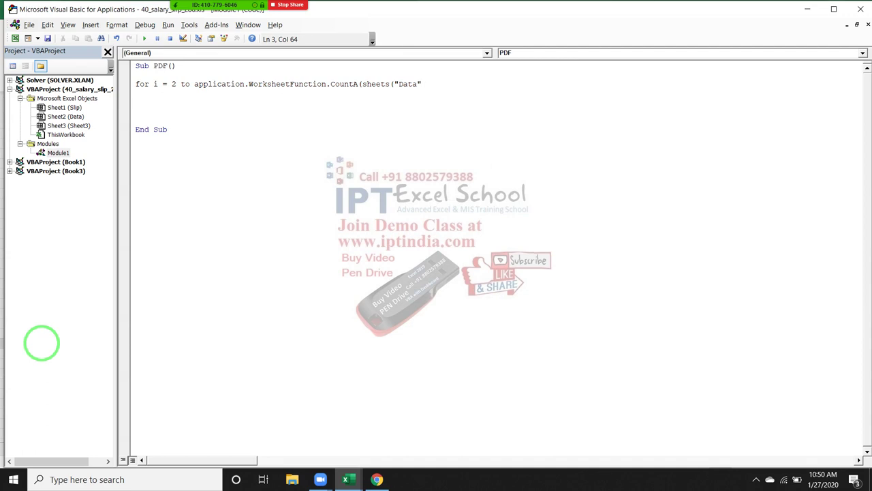
text().range)
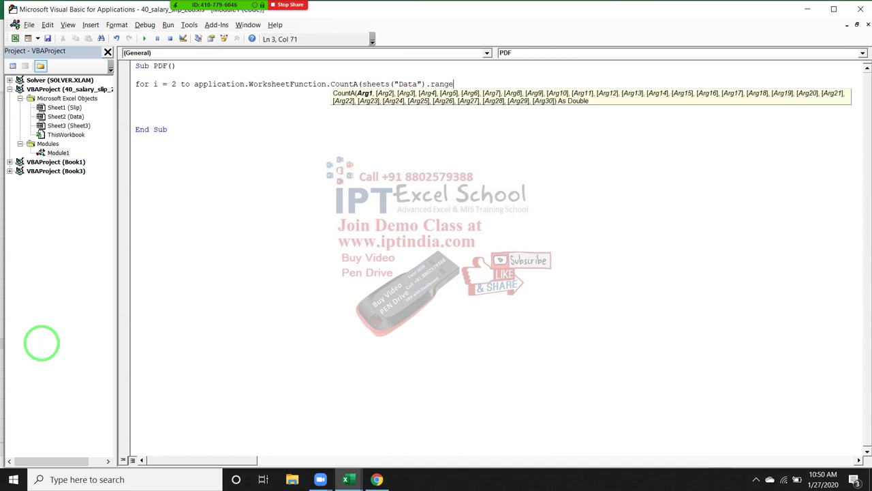
text(("A:A)
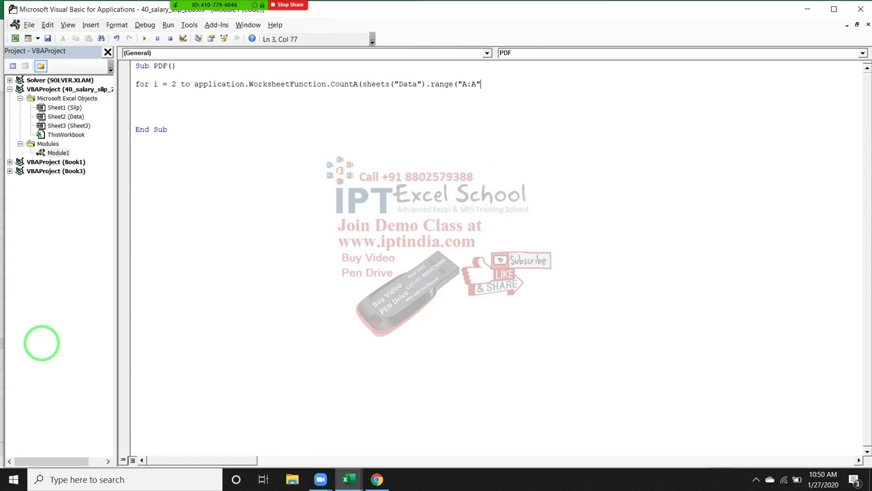
text()))
click(210, 120)
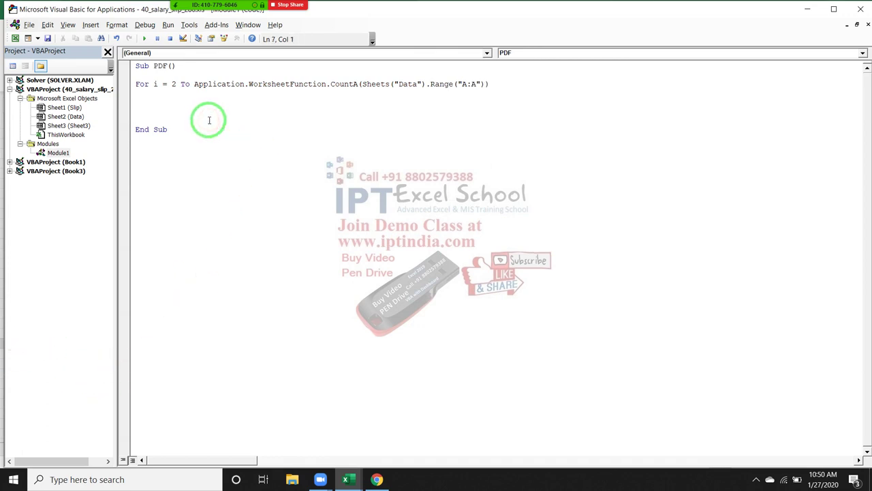
Highlight CountA and Application.WorksheetFunction in the For line to explain its upper limit.
double_click(352, 84)
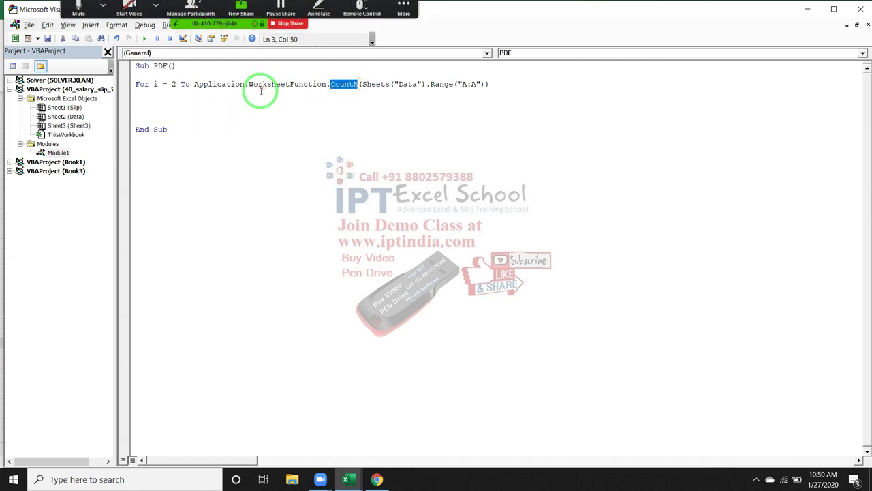
click(195, 84)
drag(194, 84, 327, 84)
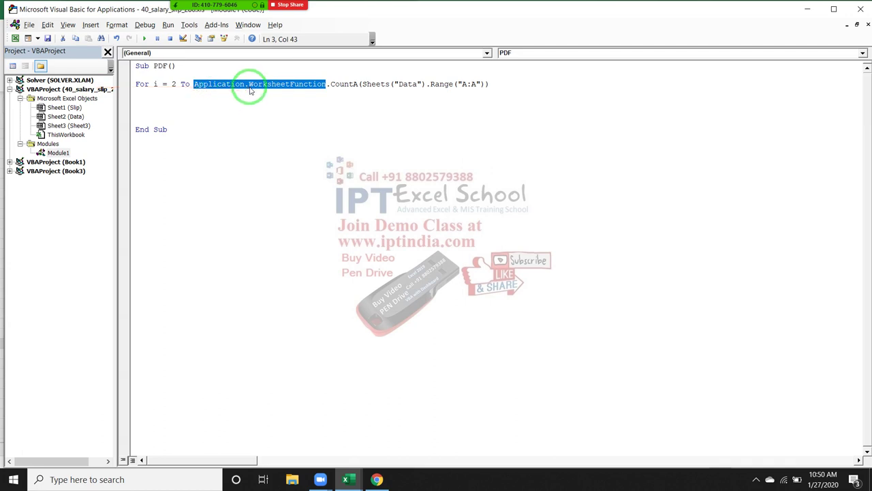
click(215, 99)
text(len)
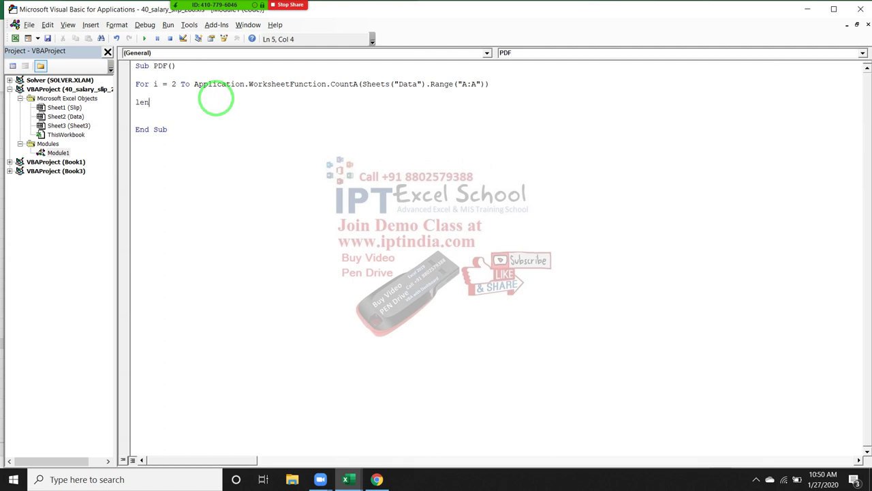
text(()
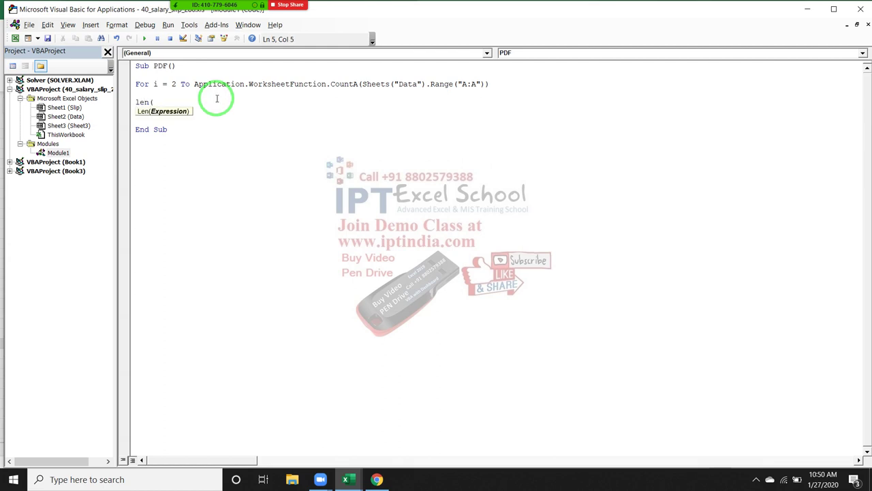
key(BackSpace)
key(BackSpace)
key(BackSpace)
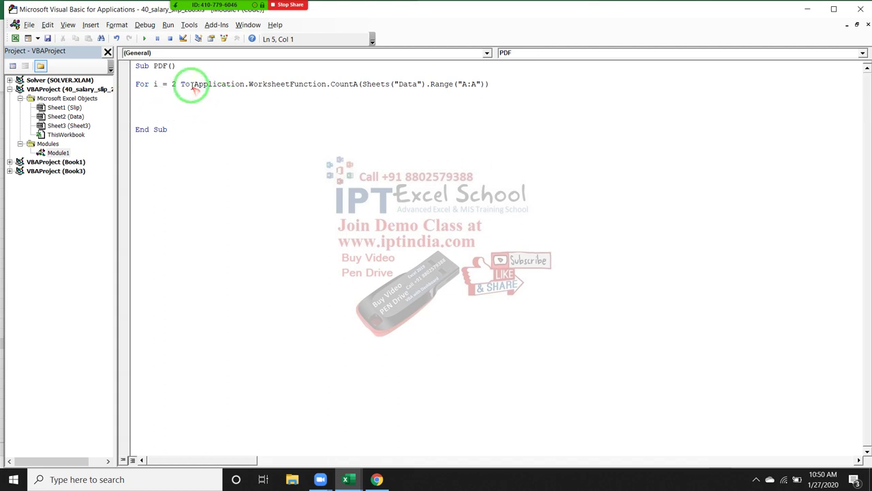
mouse_move(201, 84)
mouse_down()
mouse_move(183, 83)
mouse_move(194, 84)
mouse_up()
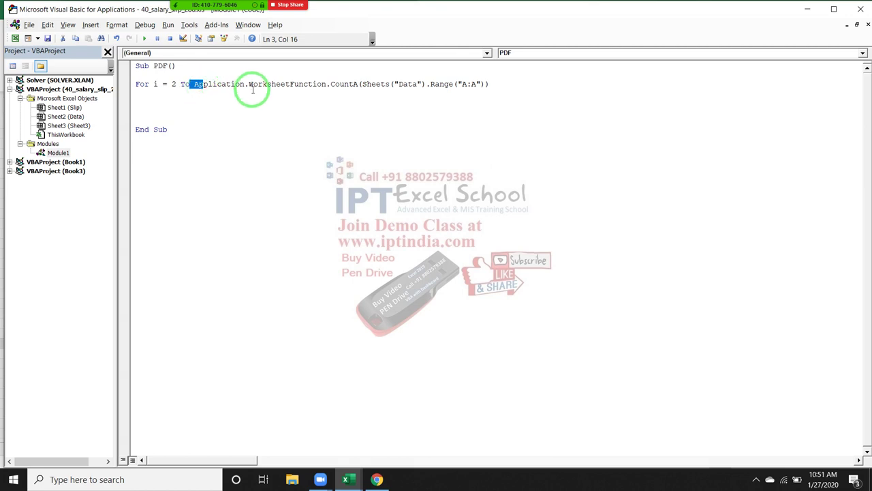
click(351, 84)
Close the loop with a Next i line, leaving blank lines inside the loop body.
click(156, 111)
text(len)
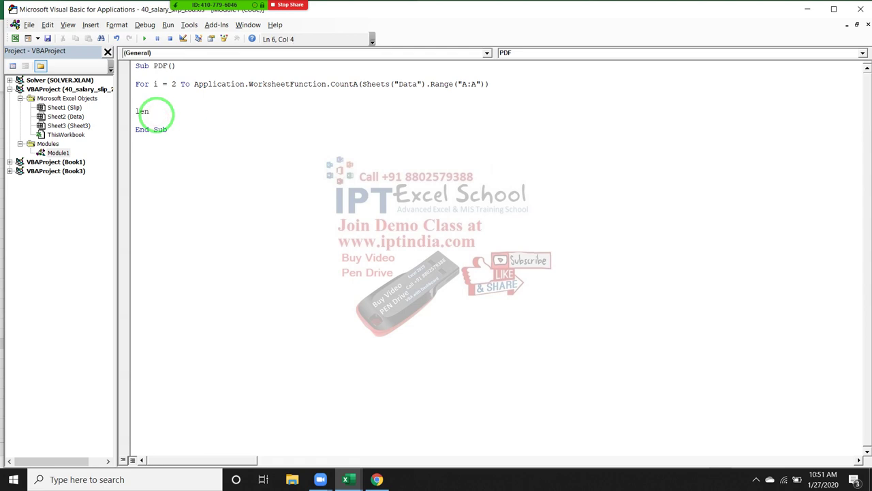
text(()
key(BackSpace)
key(BackSpace)
key(BackSpace)
key(BackSpace)
key(BackSpace)
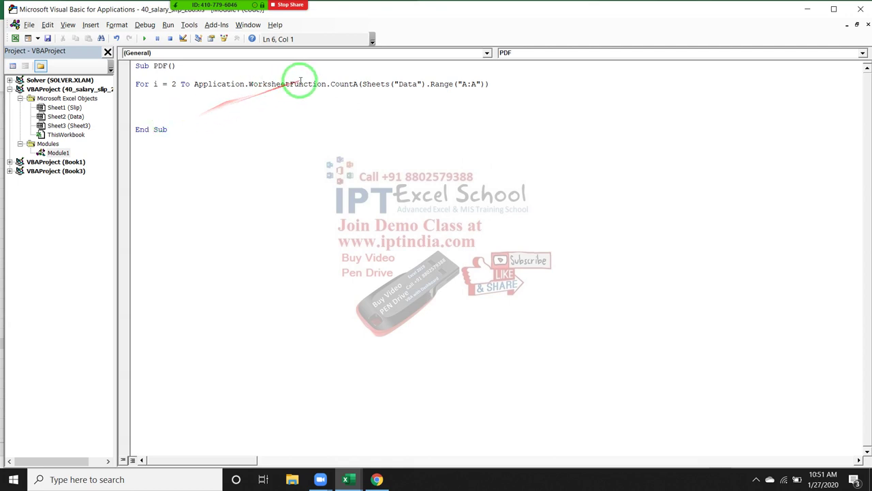
text(count)
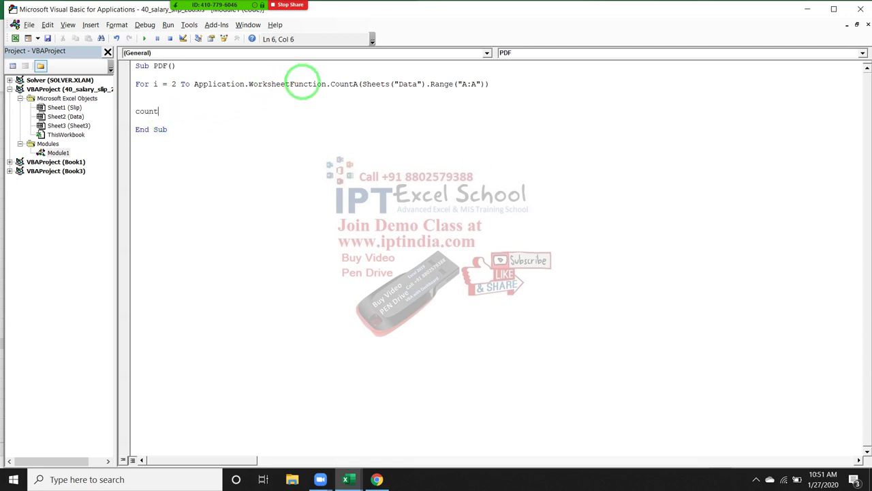
text(a()
key(BackSpace)
key(BackSpace)
key(BackSpace)
key(BackSpace)
key(BackSpace)
key(BackSpace)
key(BackSpace)
text(next )
text(i)
key(Return)
key(Up)
key(Up)
key(Up)
key(Return)
key(Return)
key(Up)
key(alt+F11)
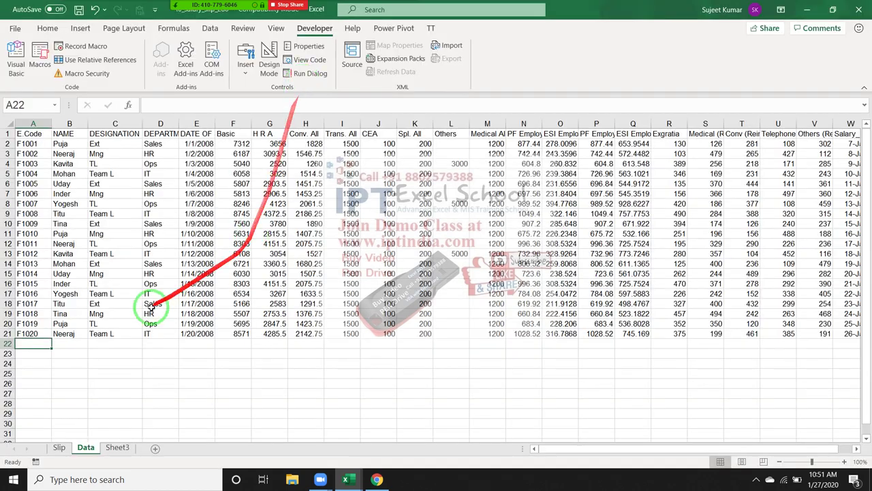
Check the employee code cell D3 on the Slip sheet and begin the loop body with Range.
click(59, 450)
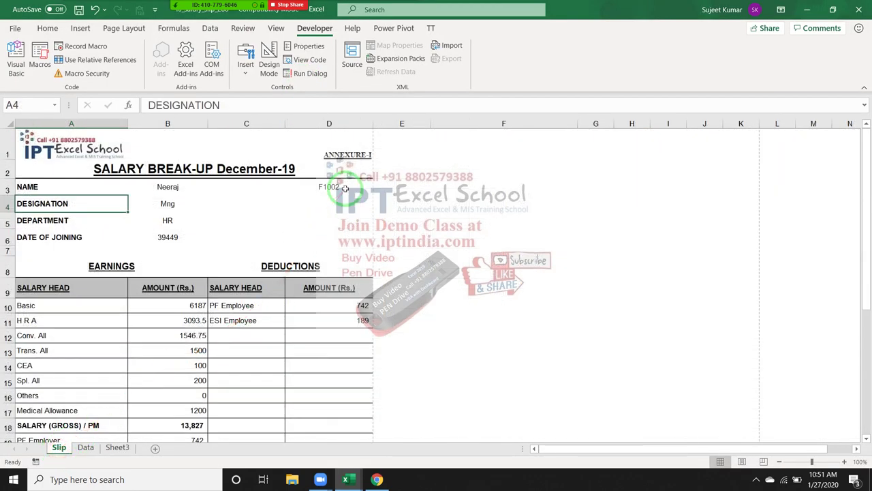
click(329, 187)
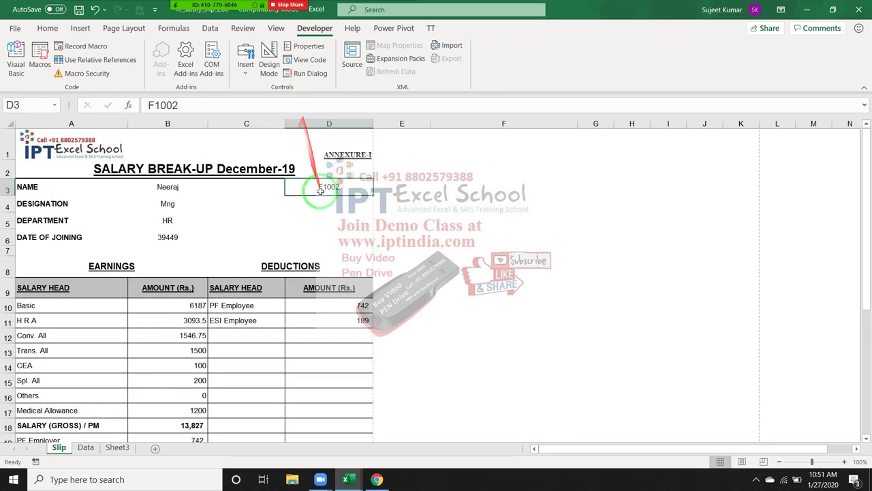
key(alt+F11)
text(R)
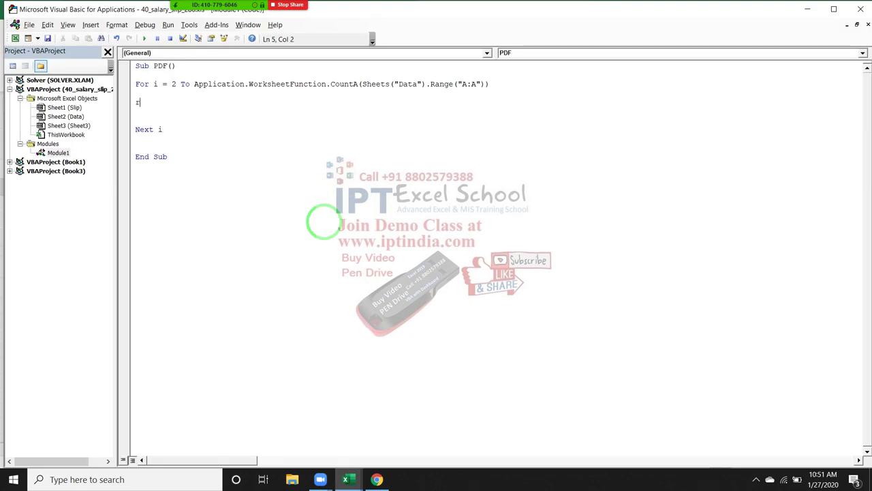
text(ange)
key(alt+F11)
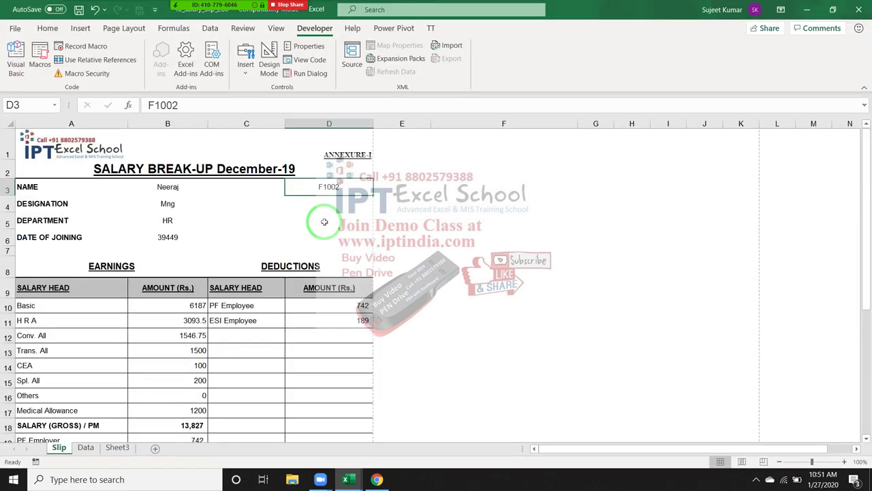
key(alt+F11)
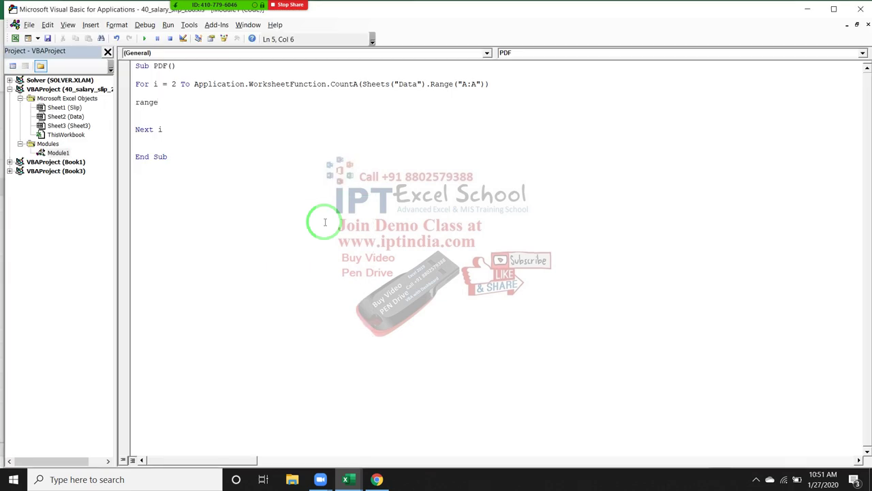
Complete Range("d3").Value = Sheets("Data").Cells(i,1).Value, then review the Slip sheet's B5 formula.
text(("d3)
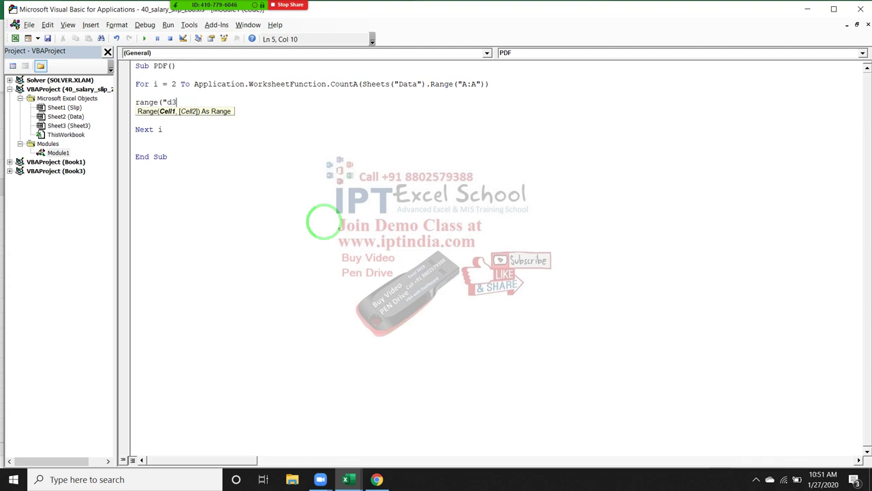
text("()
key(BackSpace)
text())
text(.v)
key(Tab)
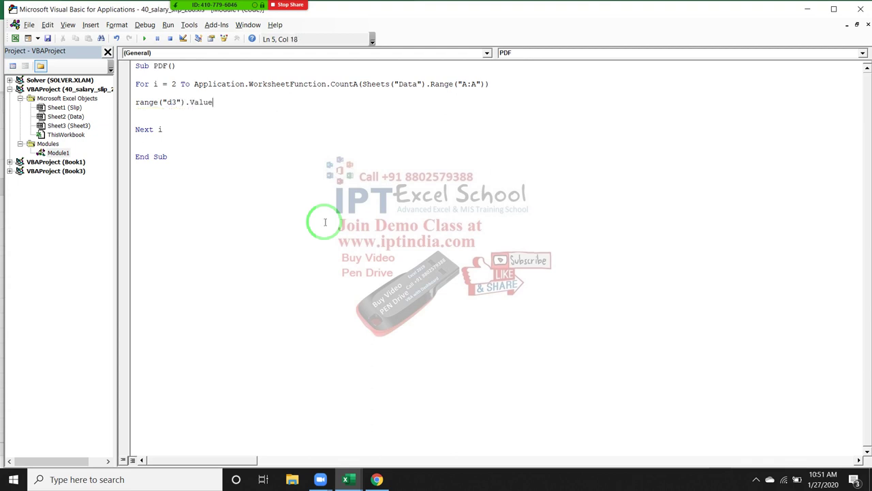
text(= )
text(sheets)
text((D)
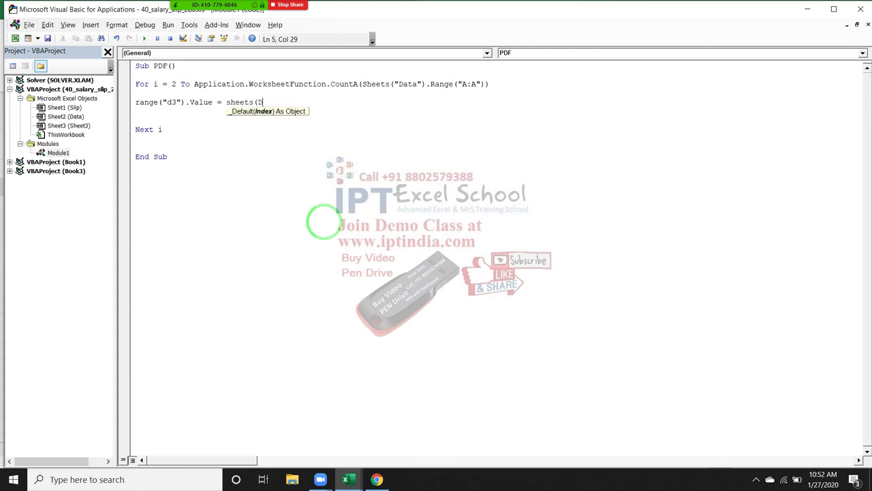
text(a)
key(BackSpace)
key(BackSpace)
text(")
text(Data")
text().)
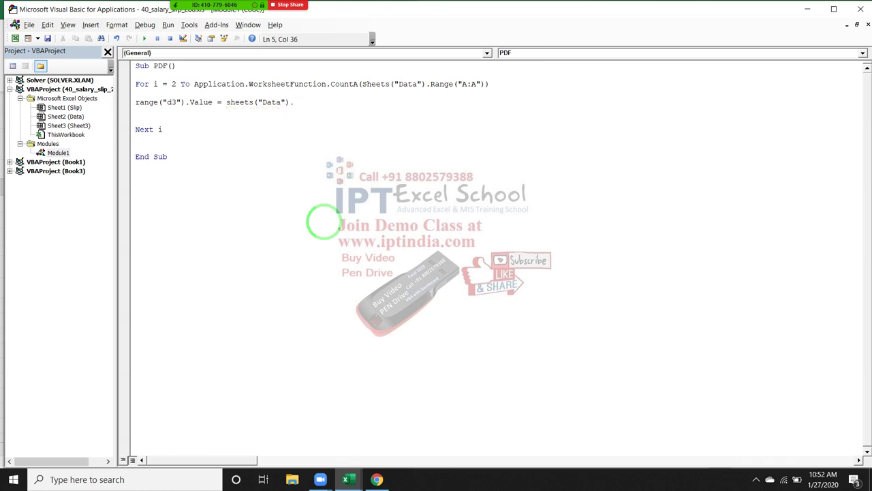
text(cells)
text((i)
text(,1)
text(.value)
key(Return)
key(Return)
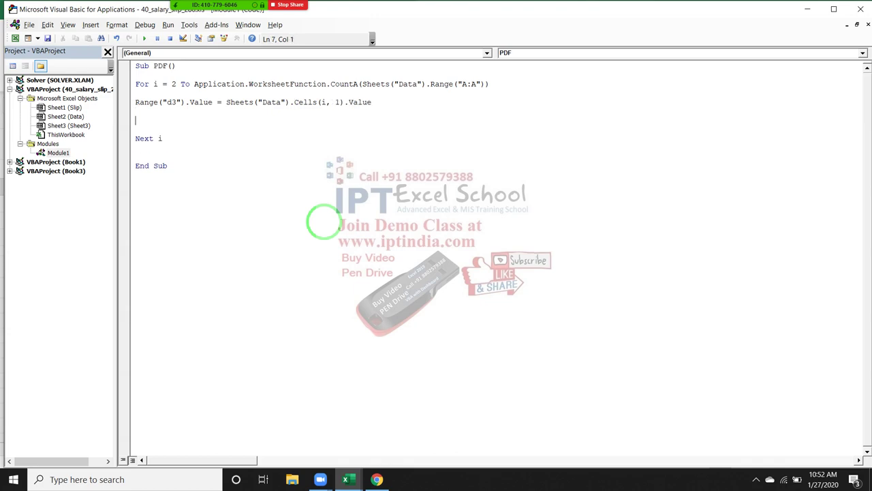
key(alt+F11)
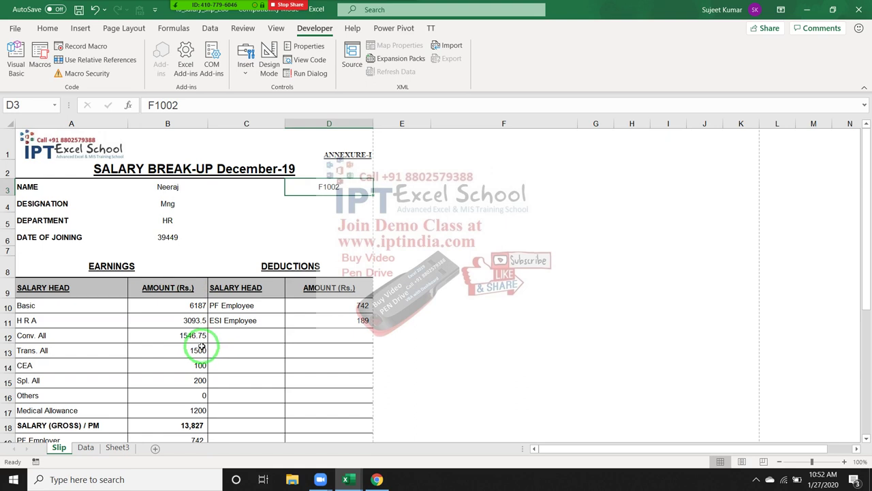
click(138, 218)
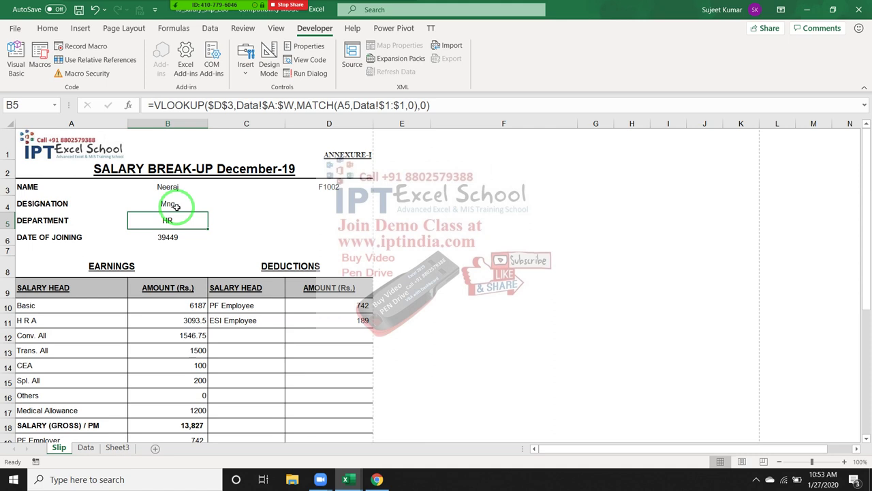
Start recording a new macro from the worksheet.
click(23, 29)
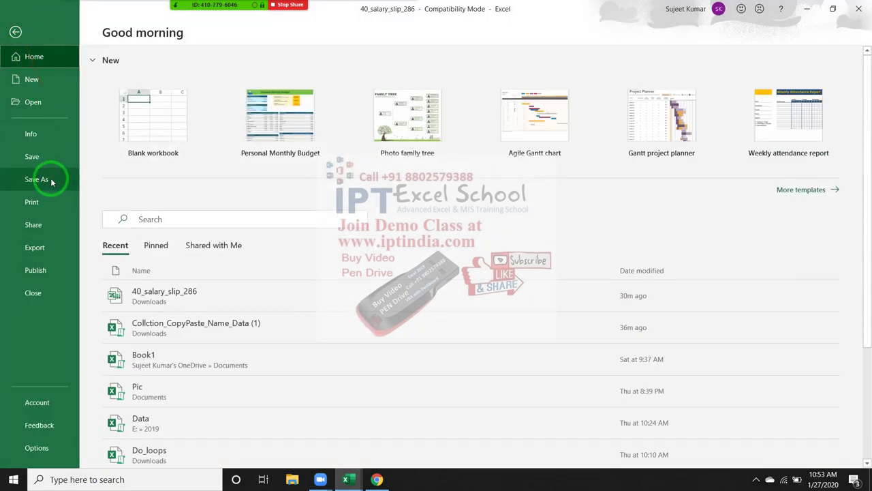
key(Escape)
click(38, 464)
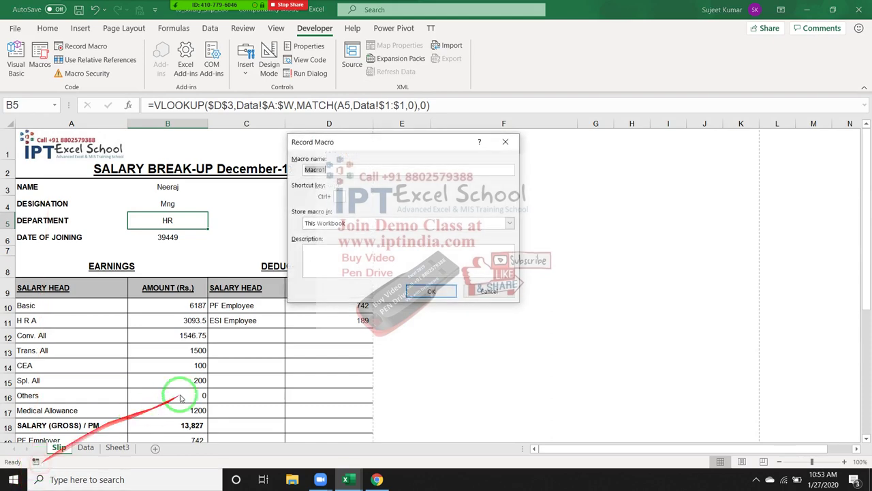
click(426, 289)
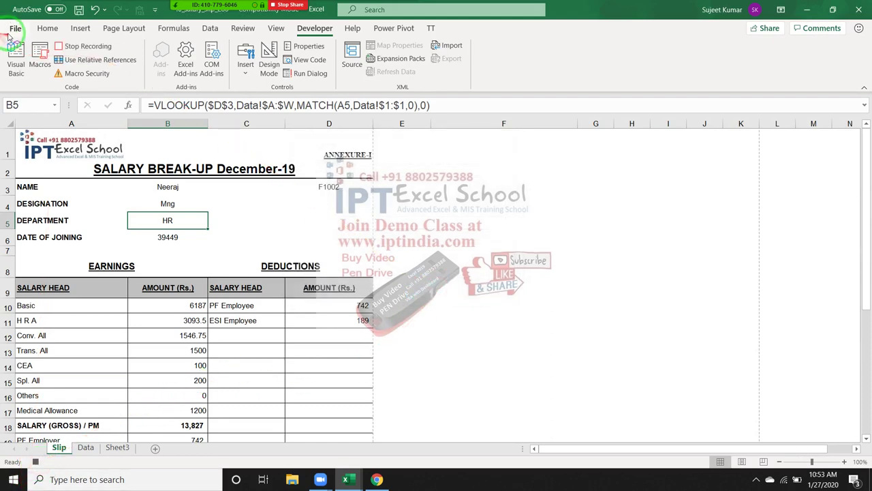
Export the Slip sheet as F12.pdf into E:\2020 and close the opened PDF.
click(15, 28)
click(42, 182)
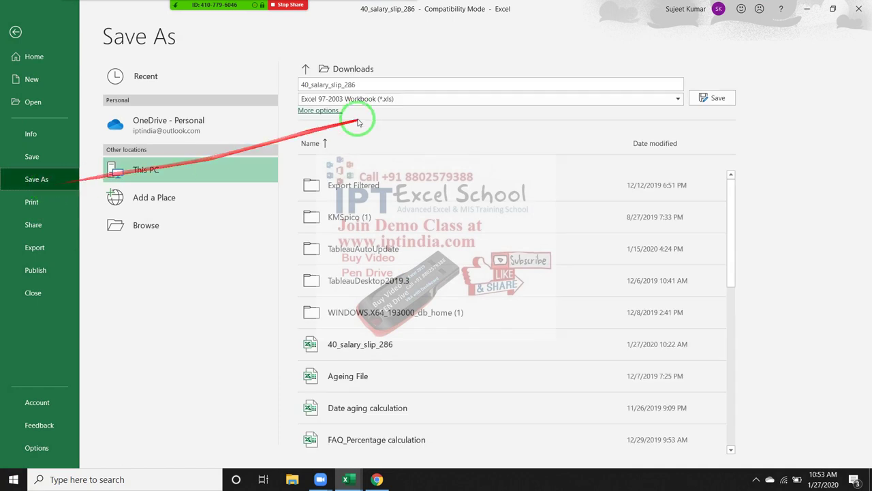
click(39, 257)
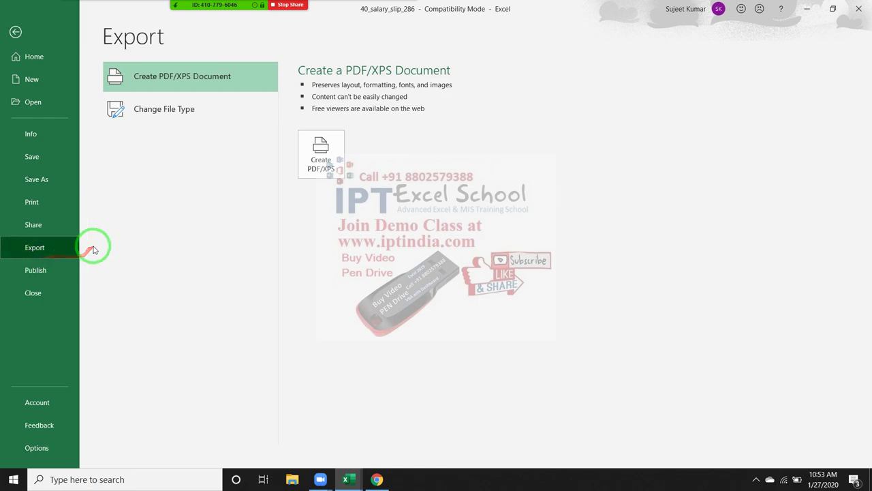
click(310, 167)
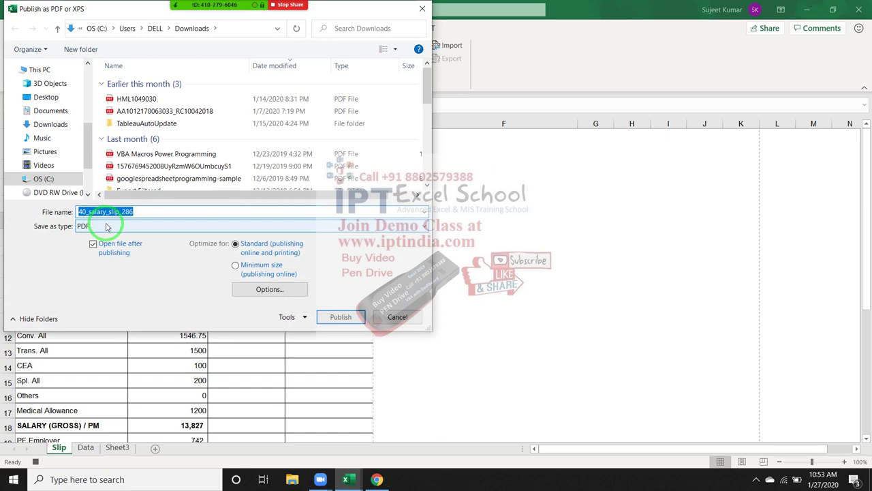
text(F)
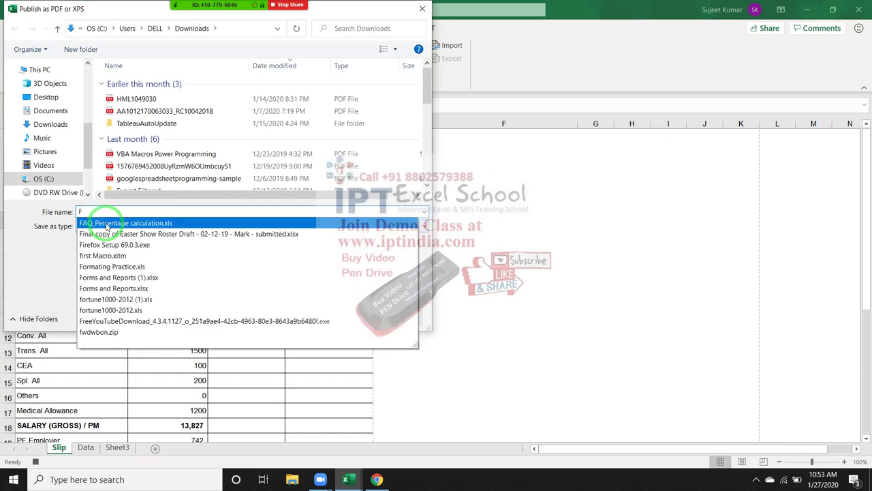
text(12)
drag(87, 153, 87, 167)
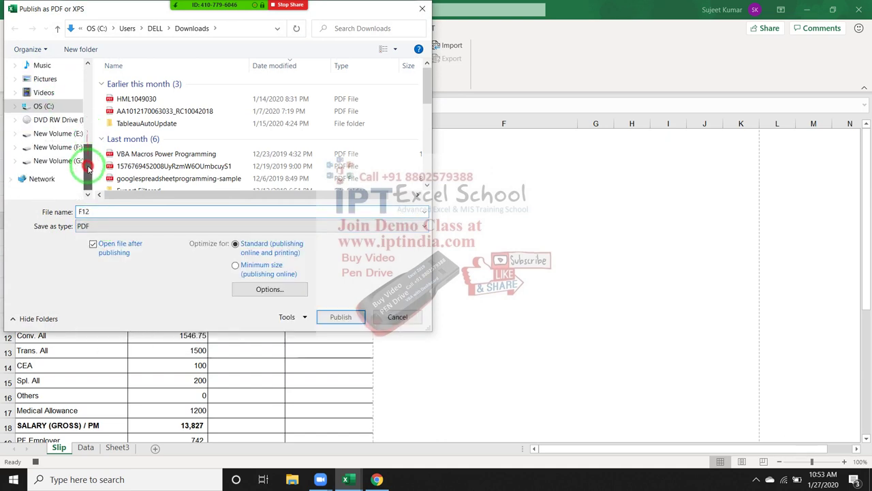
click(60, 134)
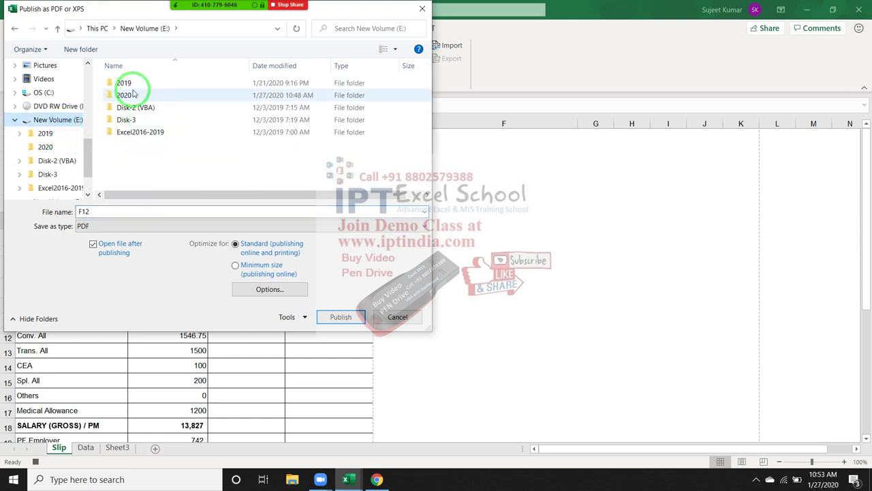
double_click(129, 95)
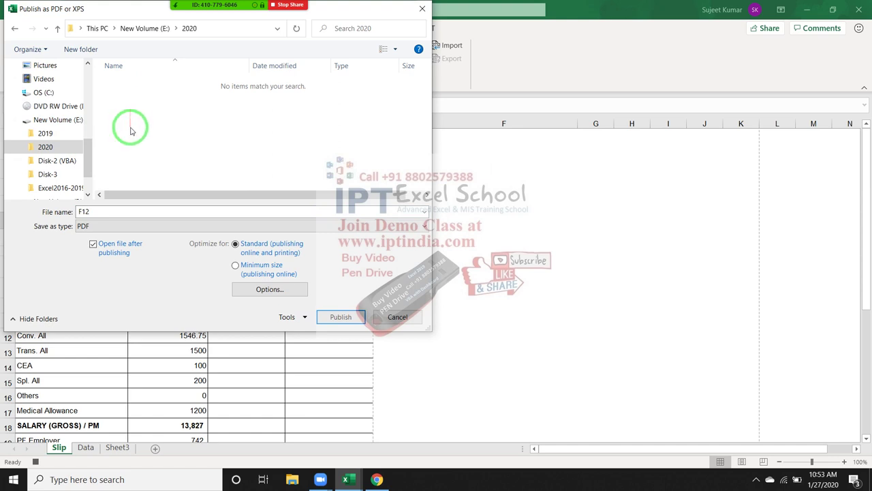
click(336, 324)
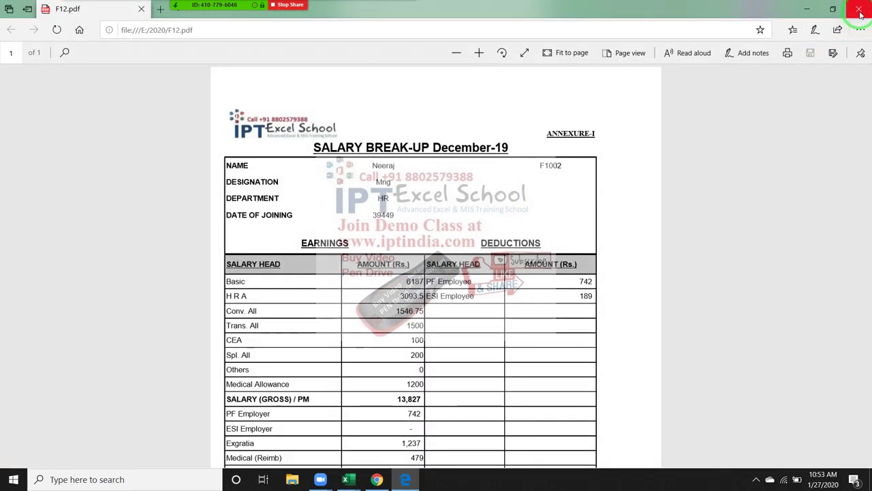
click(860, 14)
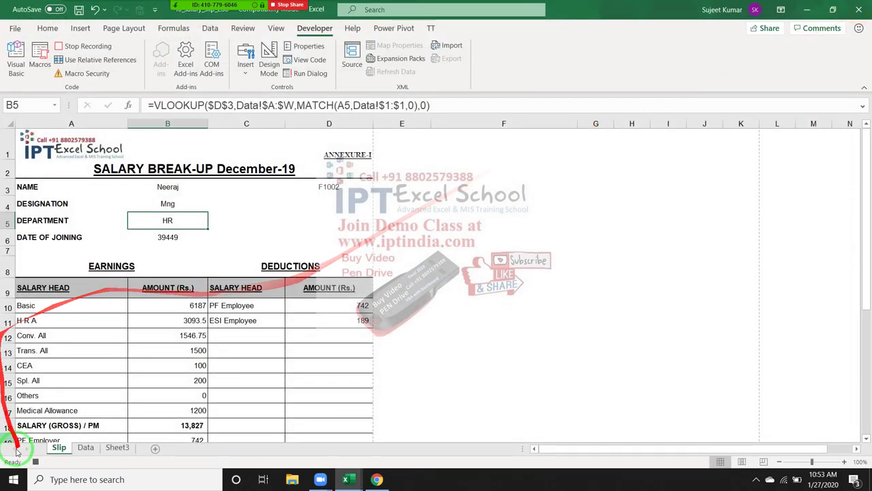
Copy the recorded ExportAsFixedFormat statement from Module2 into the PDF loop above Next i.
click(16, 58)
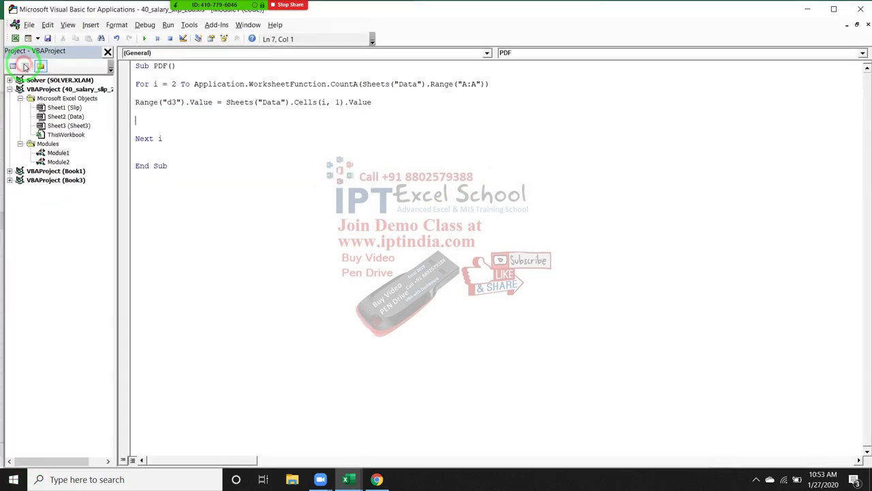
double_click(58, 162)
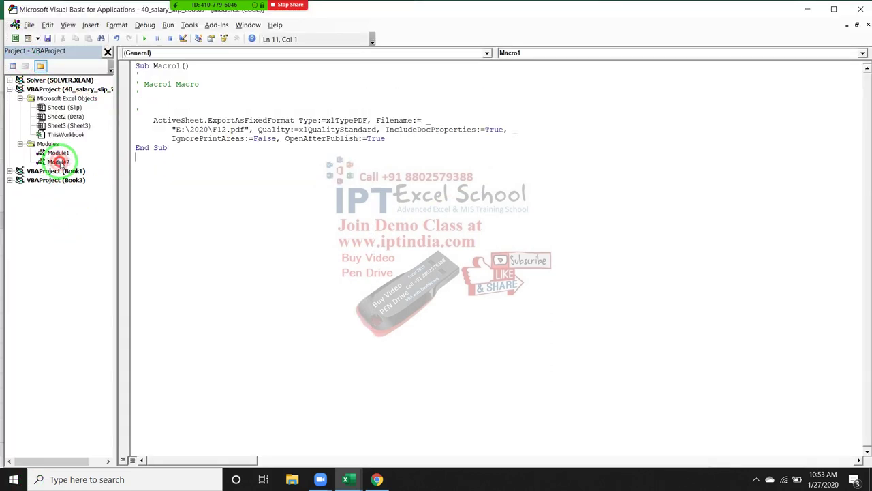
click(231, 130)
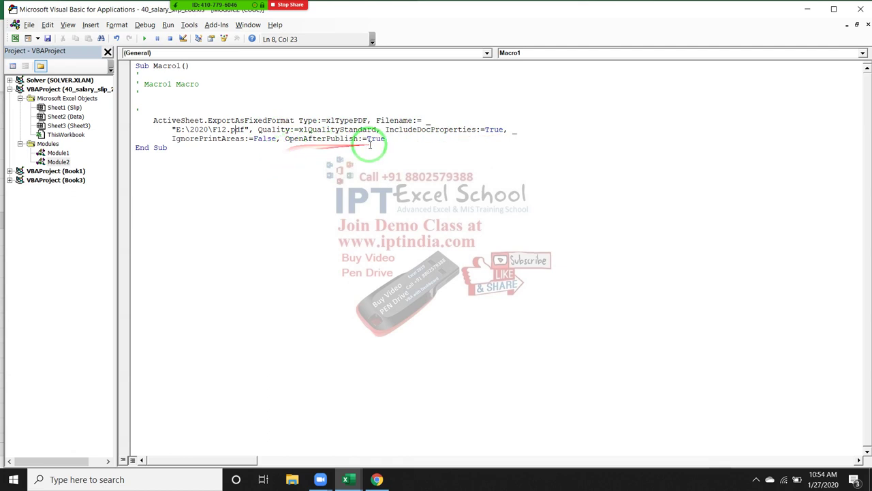
drag(385, 139, 152, 121)
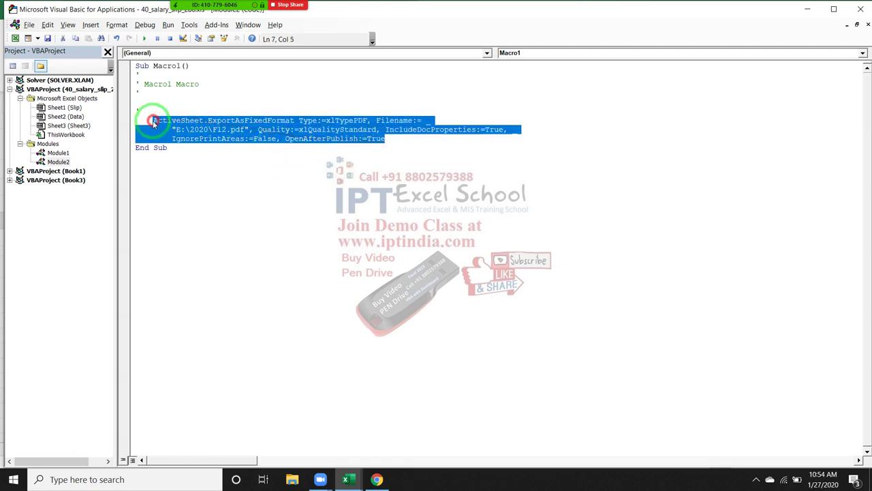
double_click(58, 153)
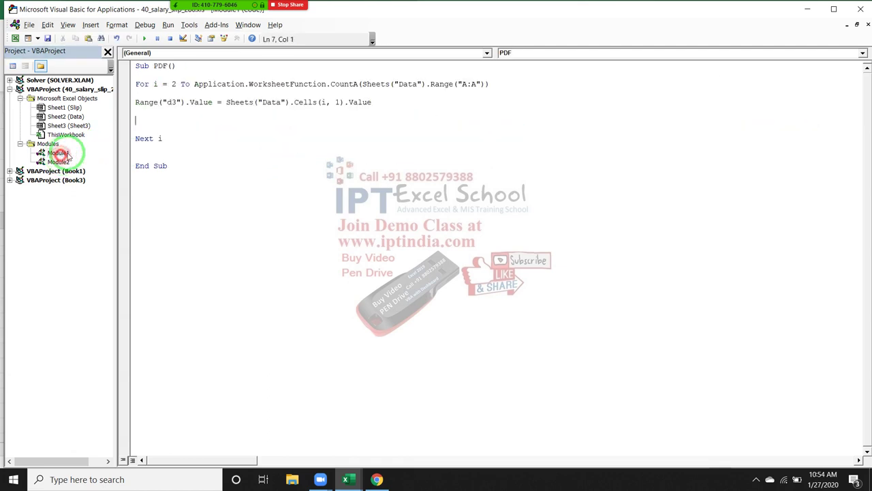
key(Return)
key(Return)
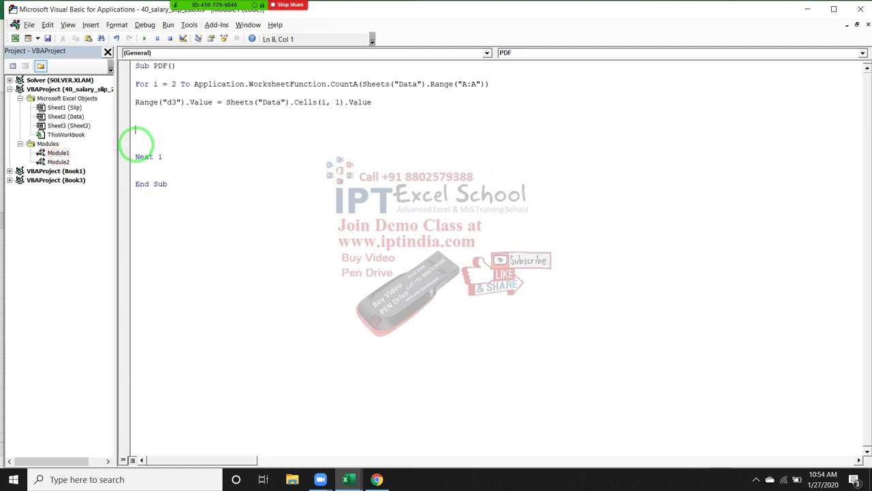
text(ActiveSheet.ExportAsFixedFormat Type:=xlTypePDF, Filename:= _         "E:\2020\F12.pdf", Quality:=xlQualityStandard, IncludeDocProperties:=True, _         IgnorePrintAreas:=False, OpenAfterPublish:=True)
key(Up)
key(Up)
key(Up)
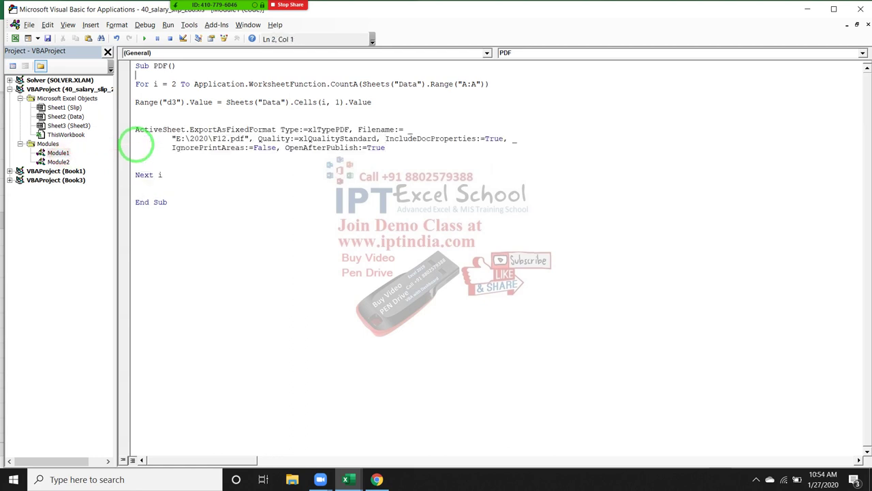
Add a MkDir line below Sub PDF() and paste the E:\2020 folder path after it.
key(Return)
key(Return)
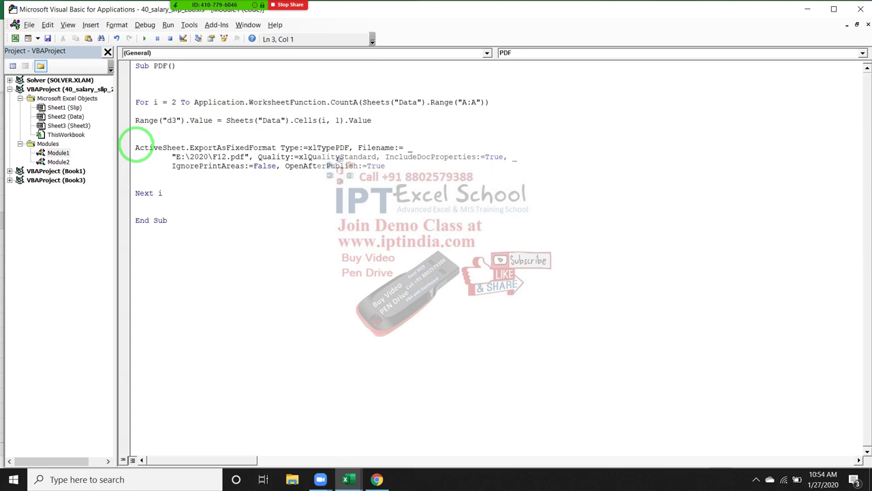
text(mkdir)
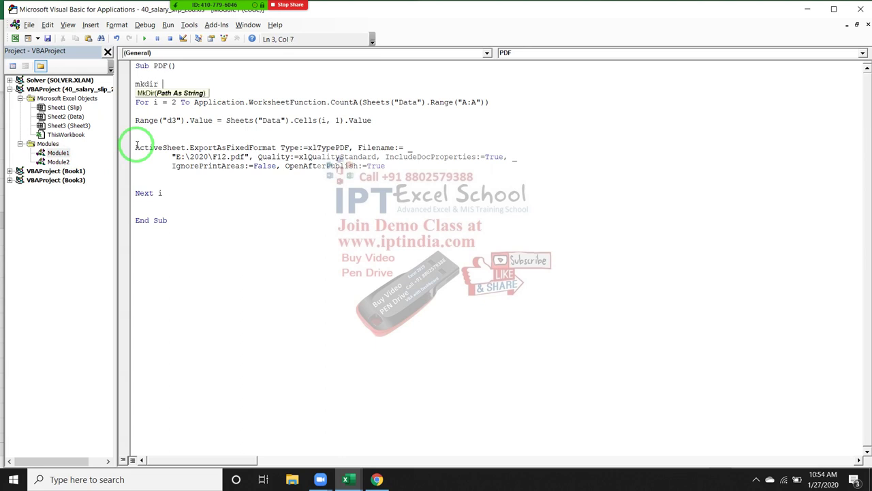
drag(176, 157, 226, 157)
key(ctrl+c)
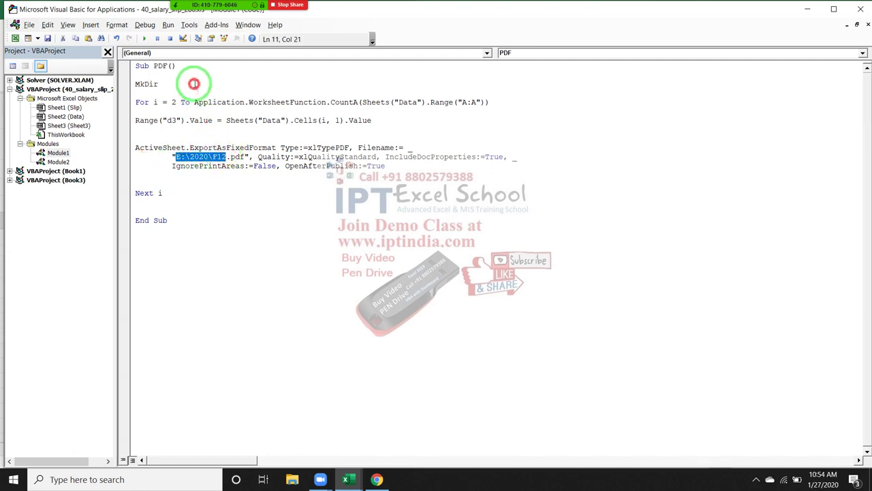
click(194, 84)
key(ctrl+v)
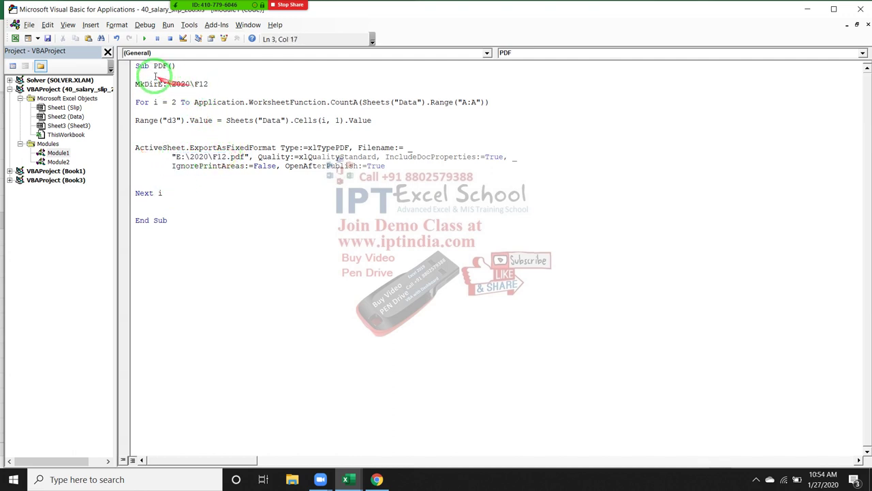
Finish the MkDir line as "E:\2020\F12\" & Range("A2").Value, after checking cell A2.
click(158, 85)
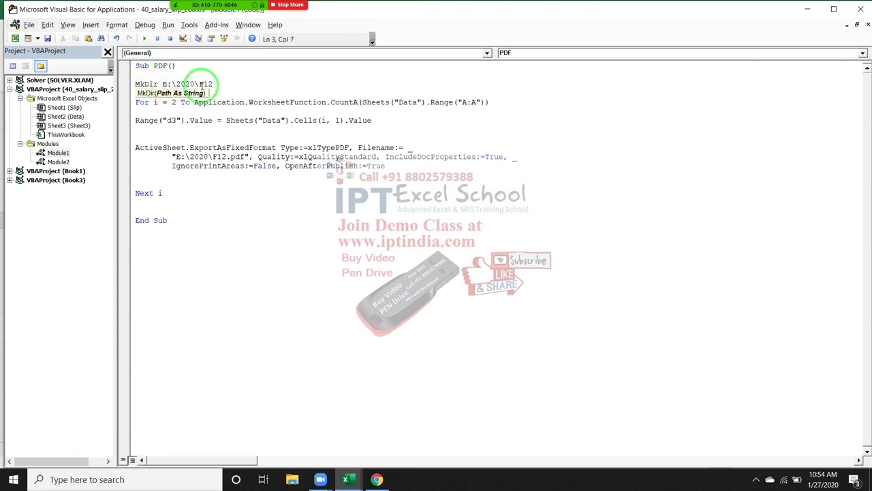
text(")
click(229, 83)
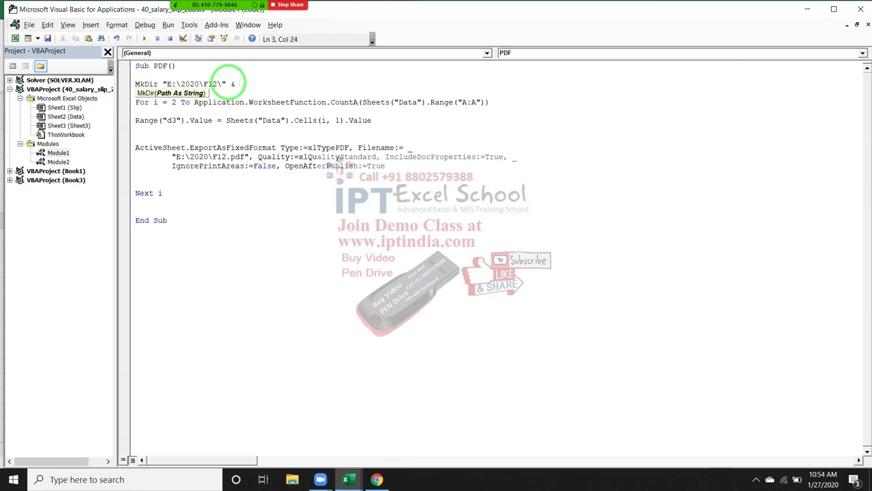
key(alt+F11)
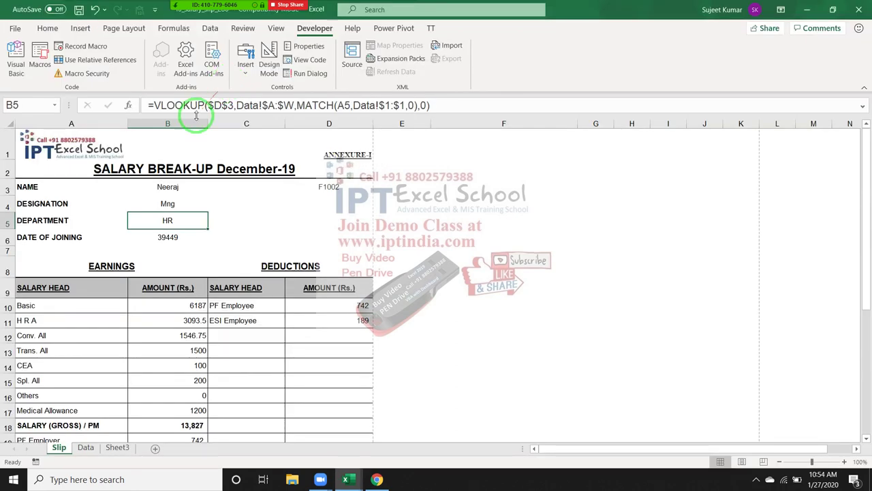
click(190, 161)
key(alt+F11)
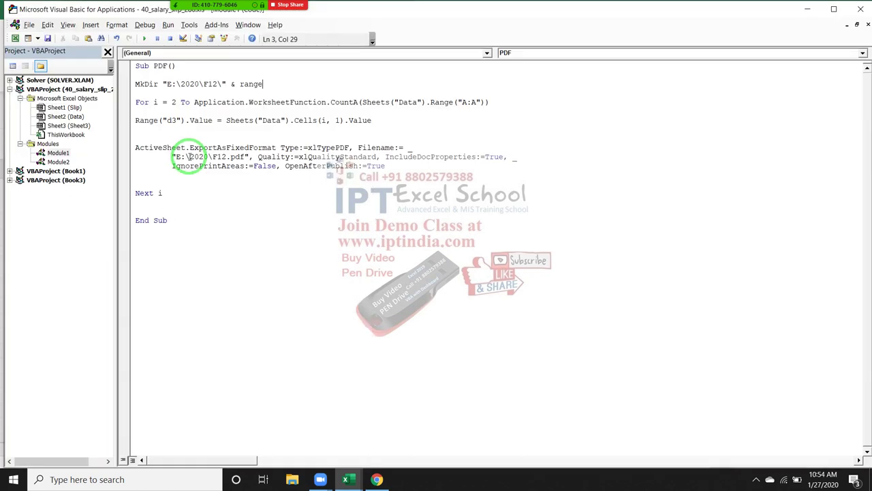
drag(261, 166, 282, 172)
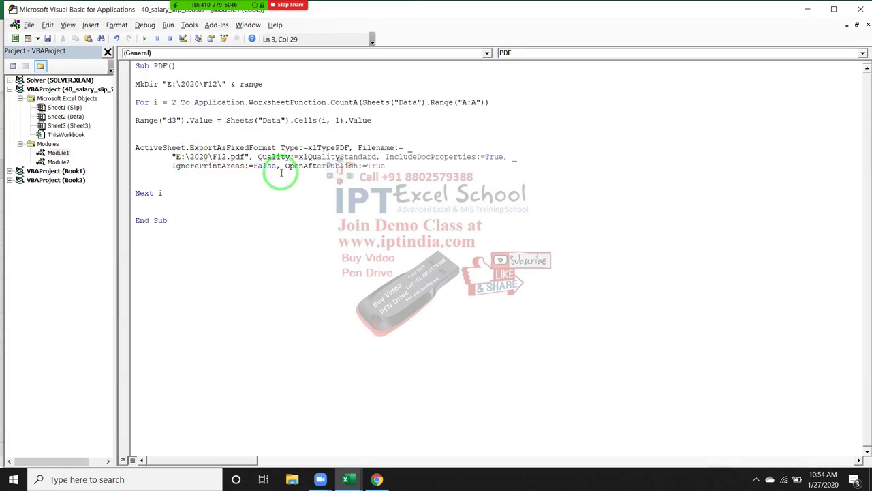
text(("A2)
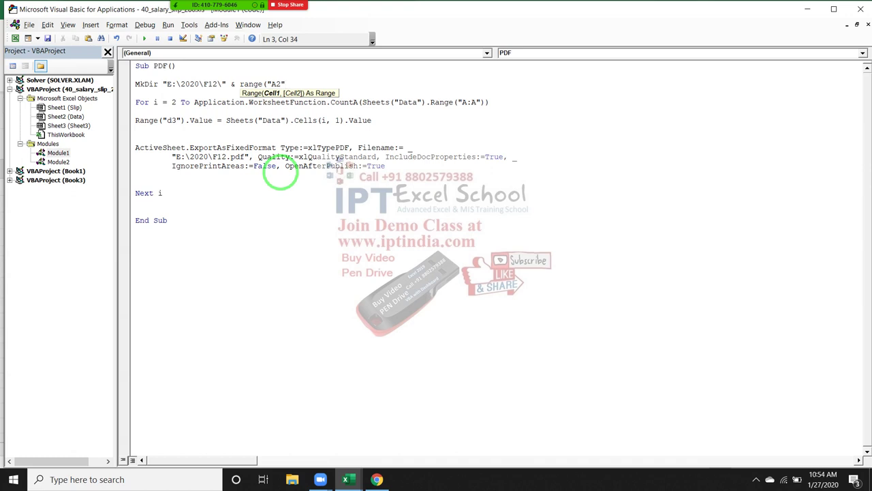
text().V)
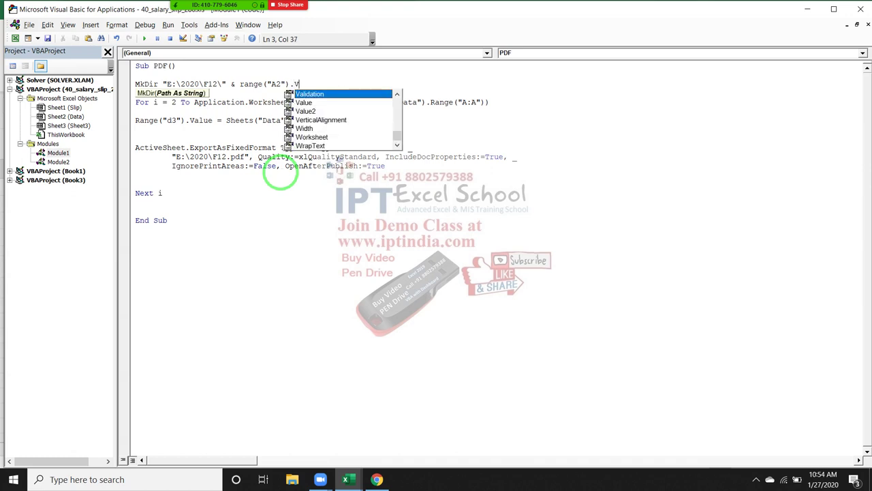
key(Down)
key(Tab)
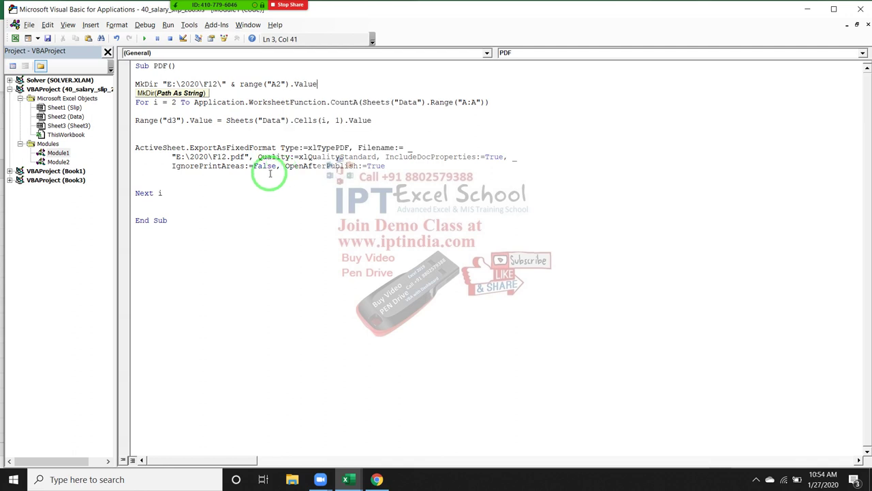
click(242, 122)
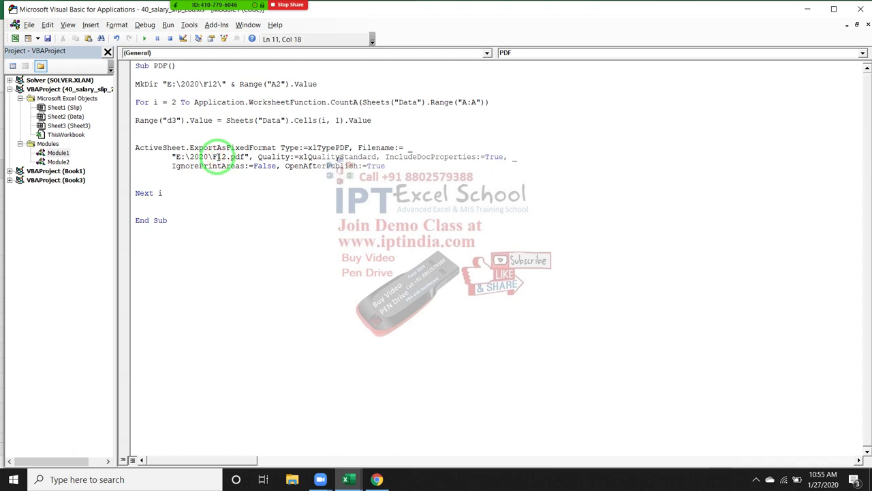
Finish the MkDir path as "E:\2020\" & Range("A2").Value and dismiss the compile error.
text(" &)
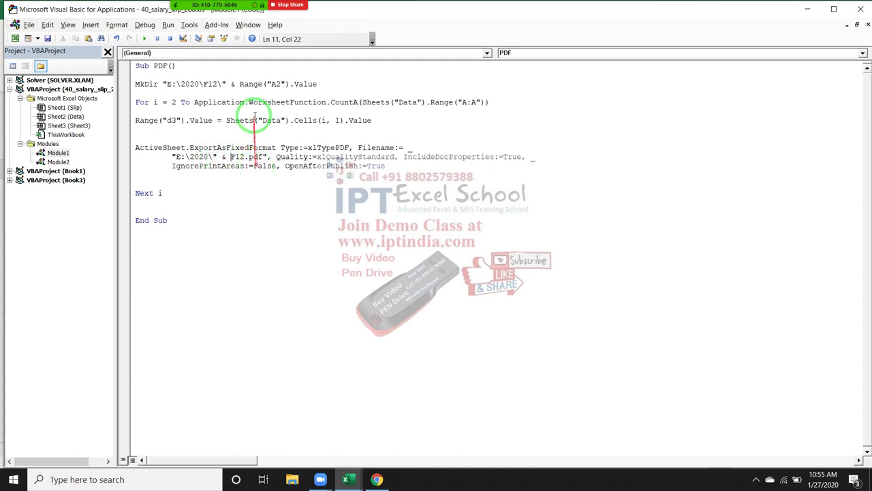
click(318, 89)
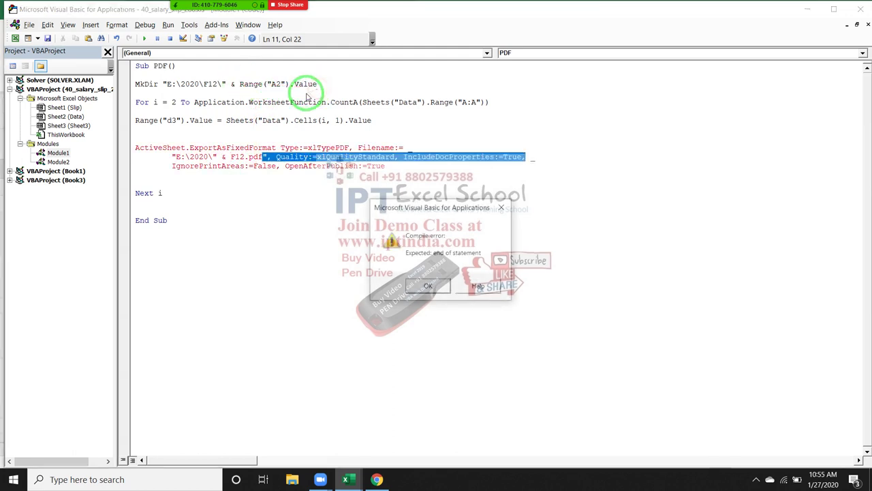
key(Return)
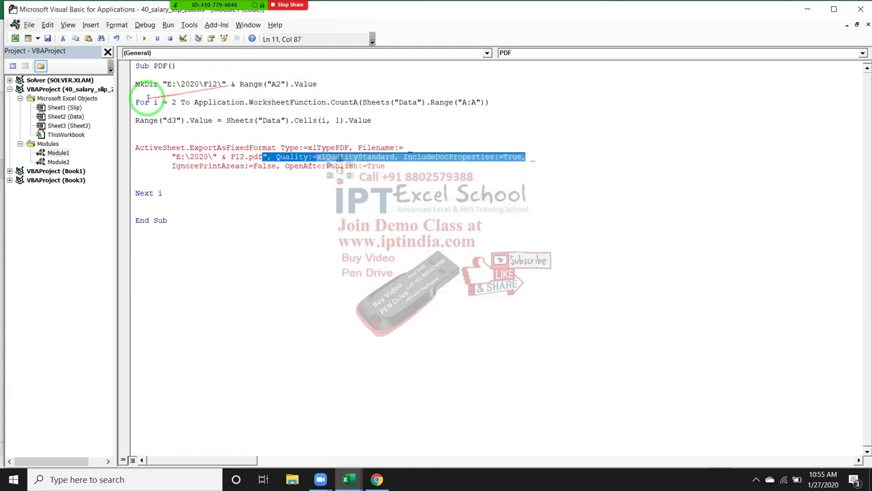
Copy the Range("A2").Value reference from the folder line into the PDF Filename string.
click(204, 84)
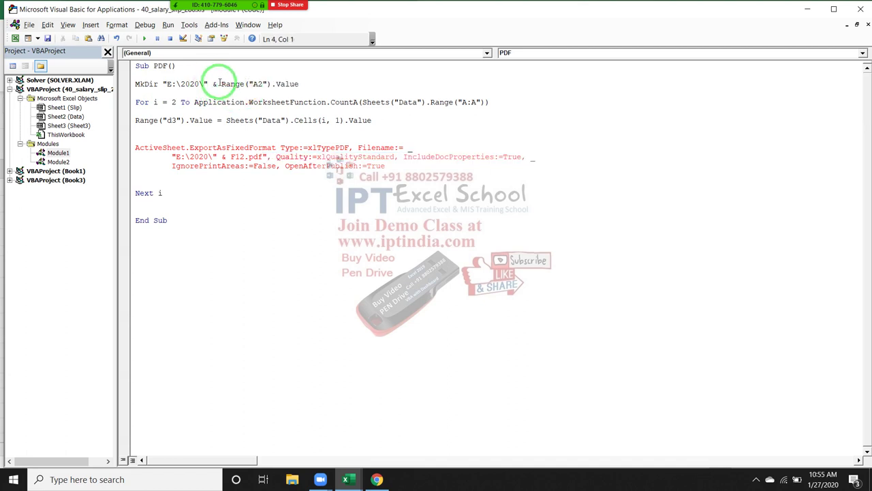
drag(217, 83, 304, 84)
key(ctrl+c)
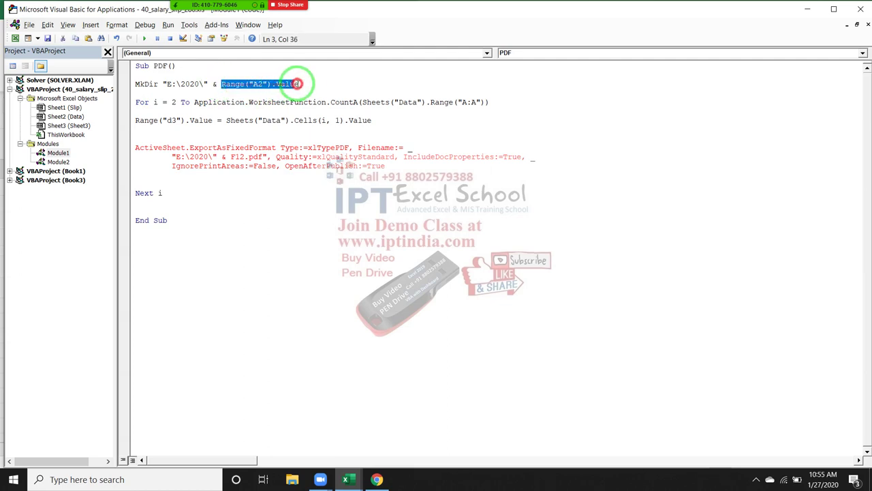
key(alt+F11)
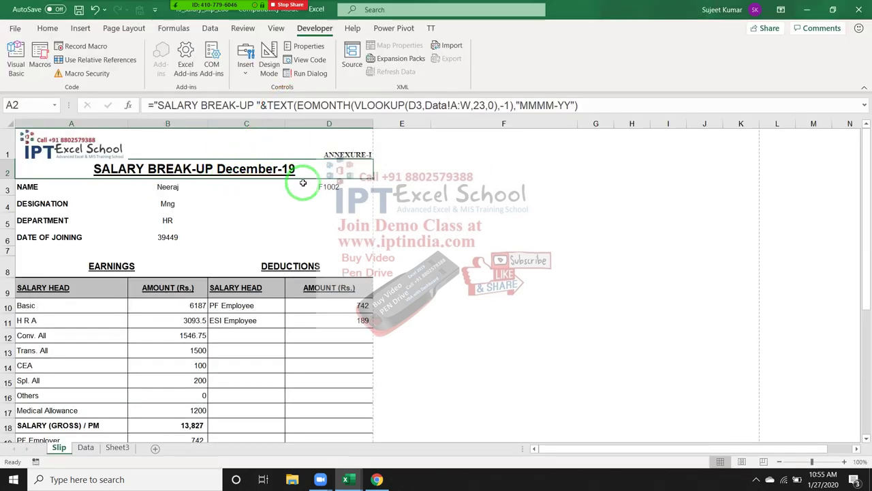
key(alt+F11)
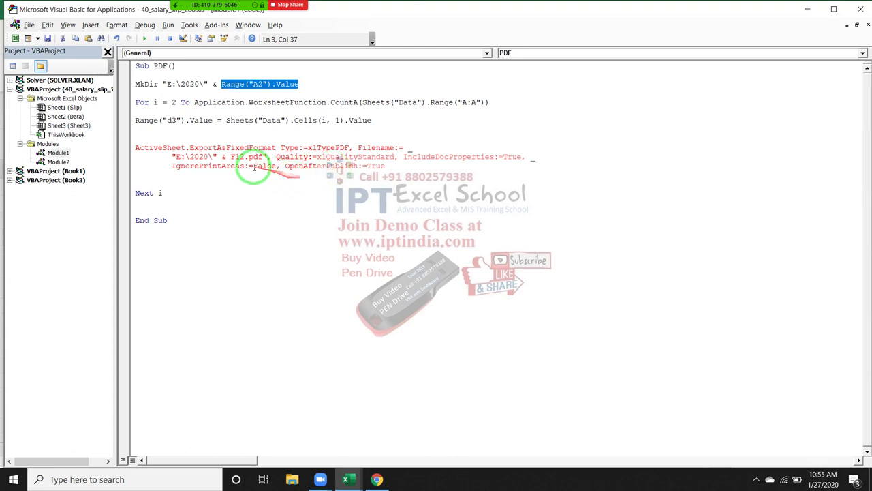
click(223, 156)
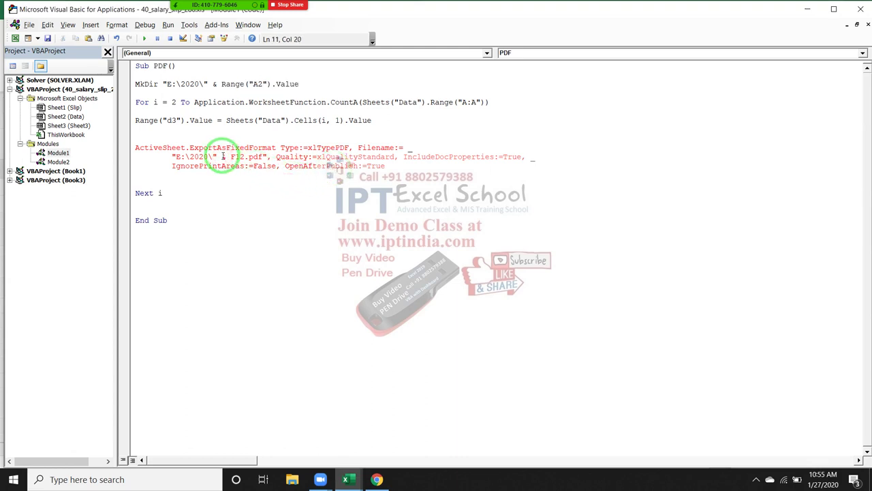
key(ctrl+v)
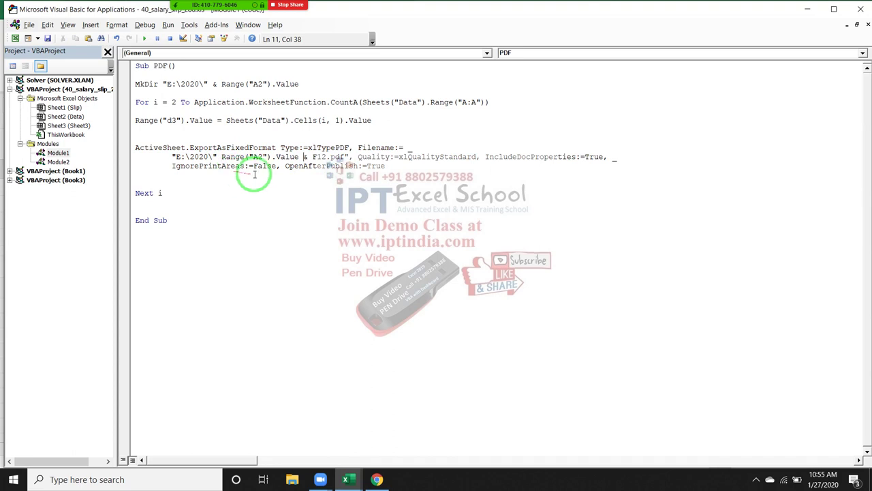
Replace F12 in the Filename with Range("d3").Value and dismiss the compile error.
click(321, 156)
key(BackSpace)
key(BackSpace)
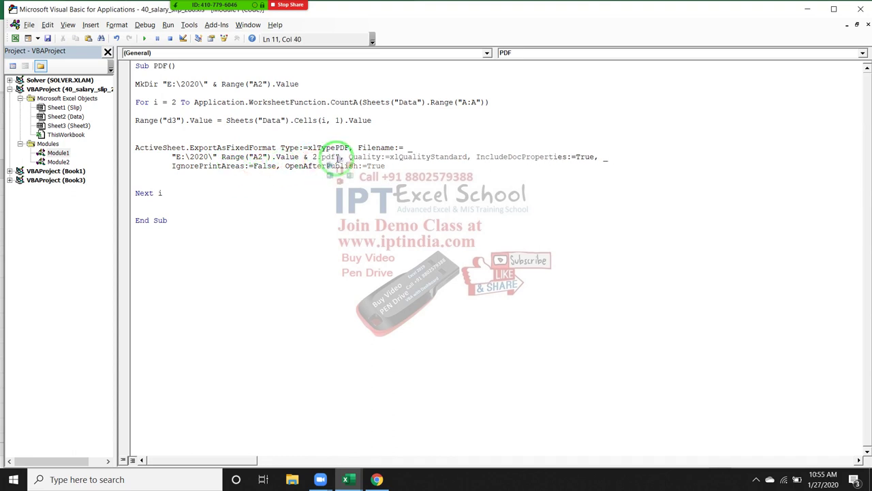
key(BackSpace)
text(").Value & )
text(RANGE)
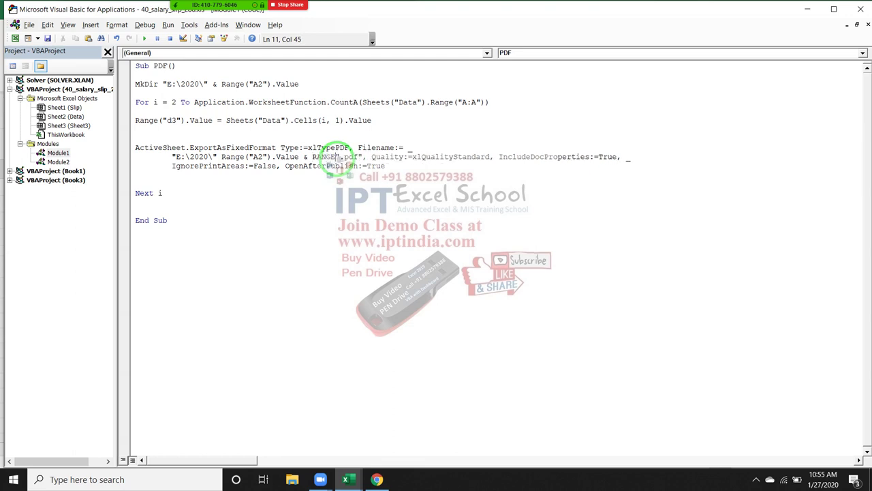
text(("d)
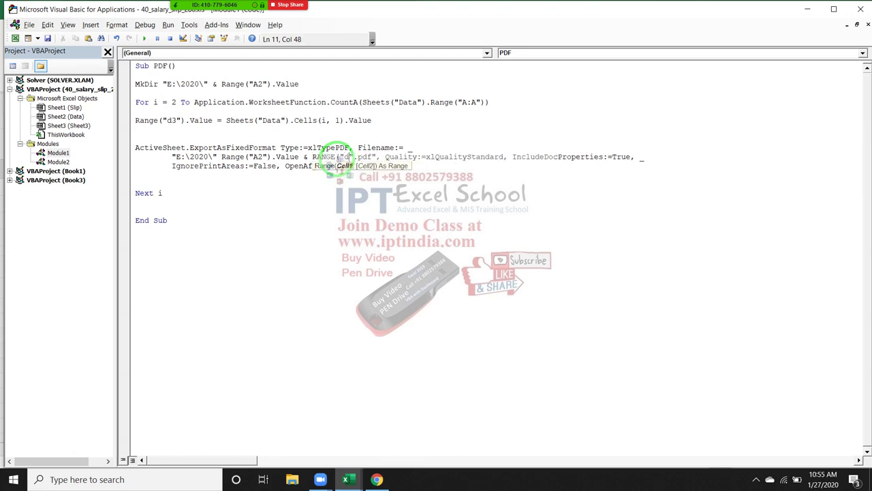
text(3"))
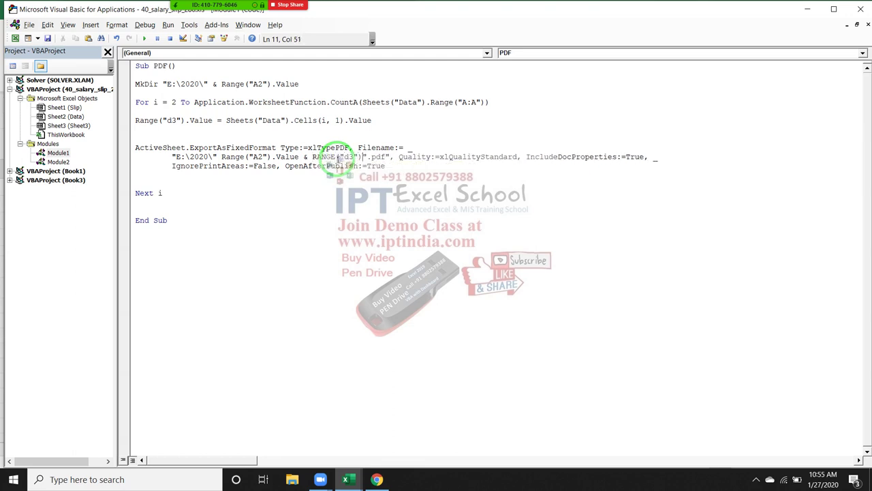
text(.VALUE)
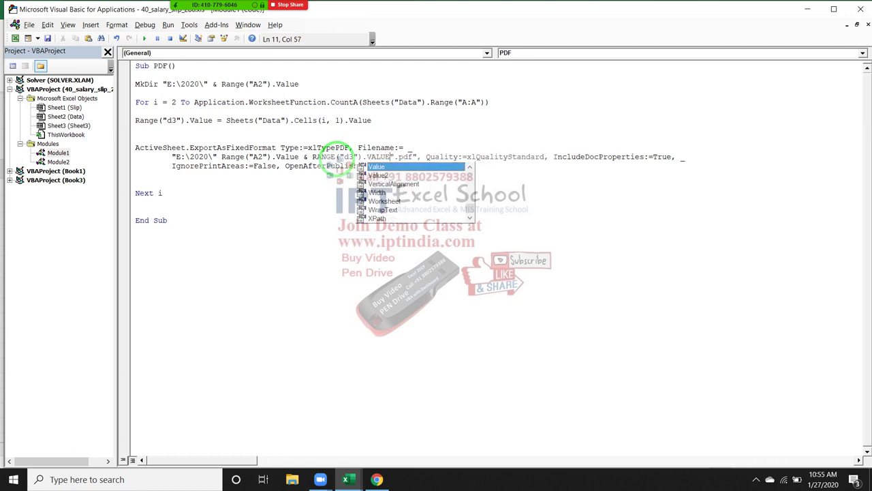
key(Tab)
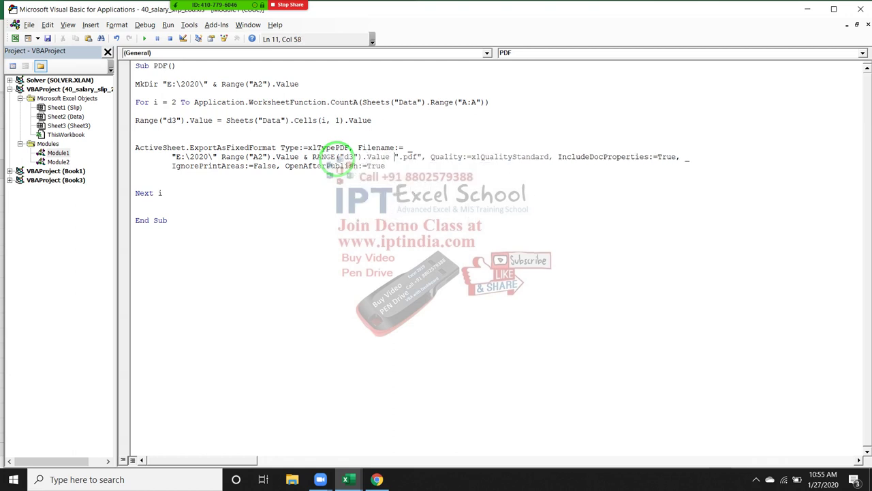
text(&)
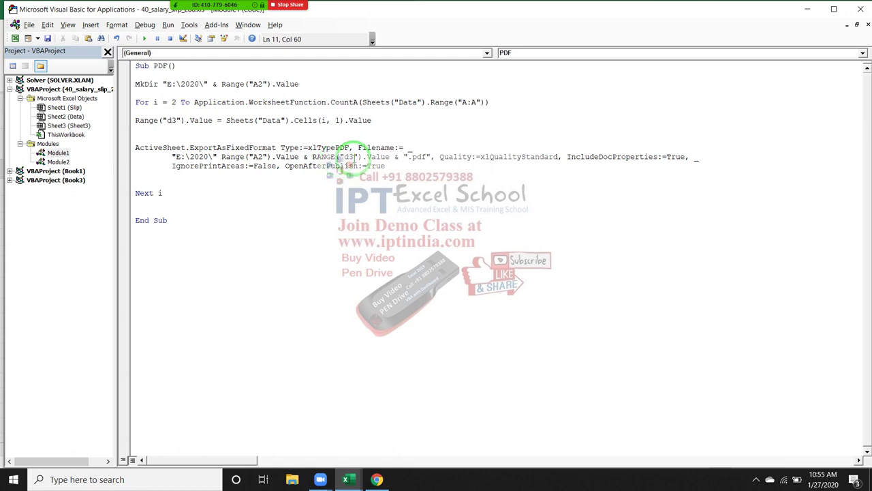
click(382, 201)
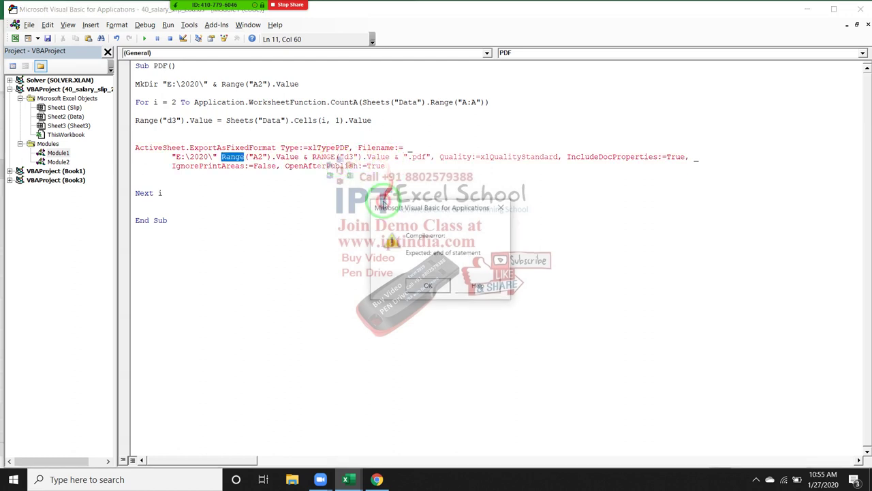
click(428, 285)
Add the missing & before the A2 reference and a "\" separator after it in Filename.
click(221, 157)
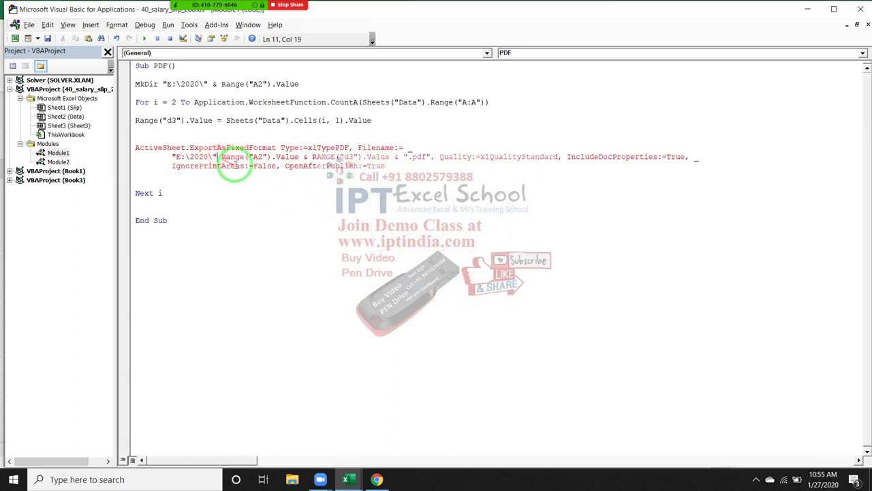
text(&)
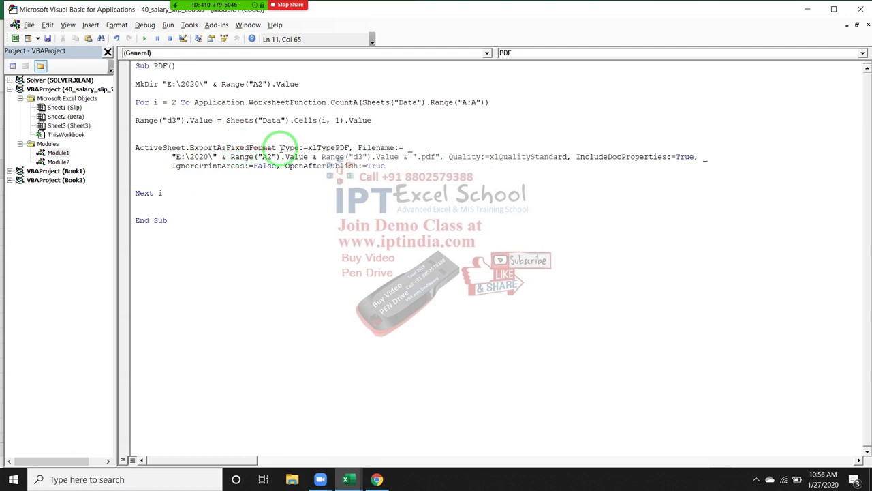
double_click(329, 149)
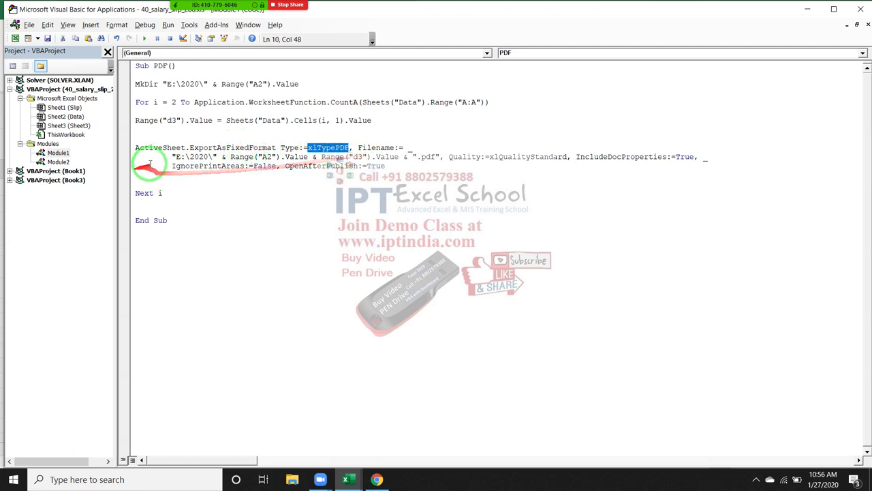
drag(172, 157, 432, 156)
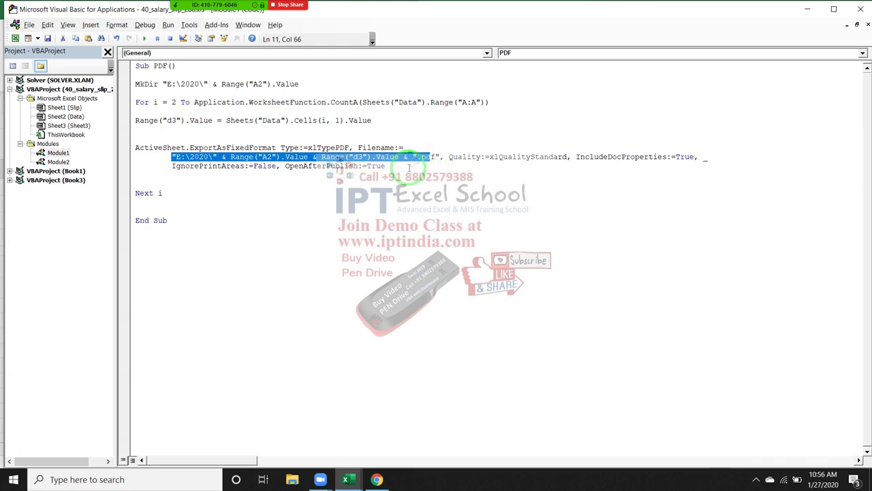
click(303, 156)
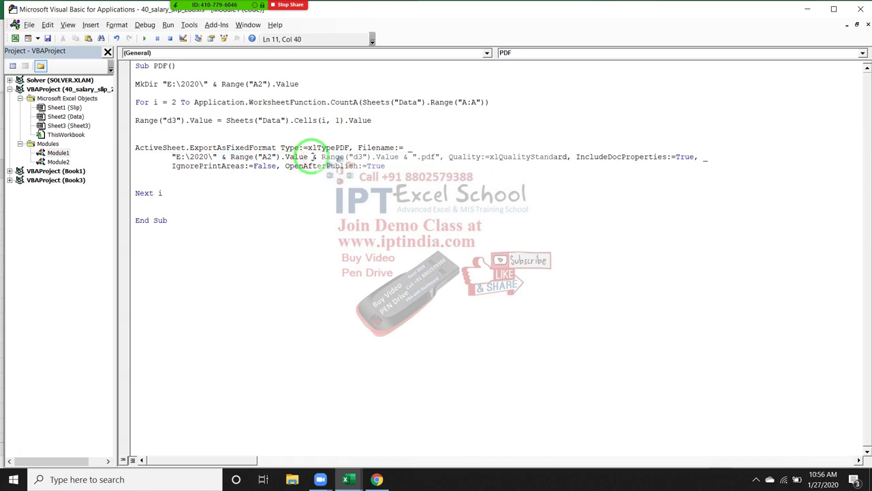
text(& "\)
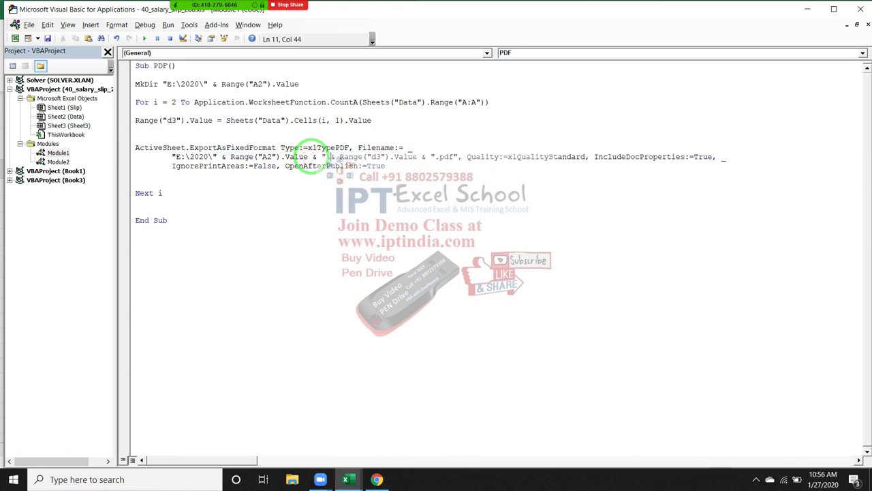
text(")
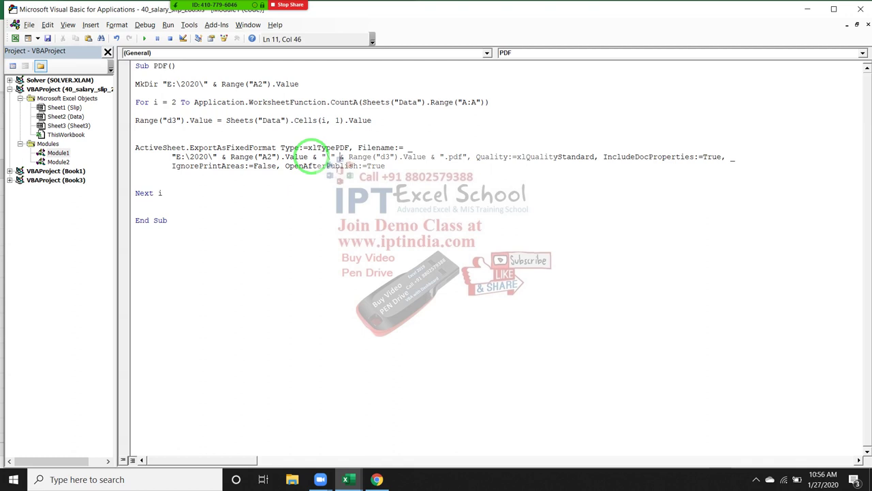
Change OpenAfterPublish from True to False in the export line.
click(375, 166)
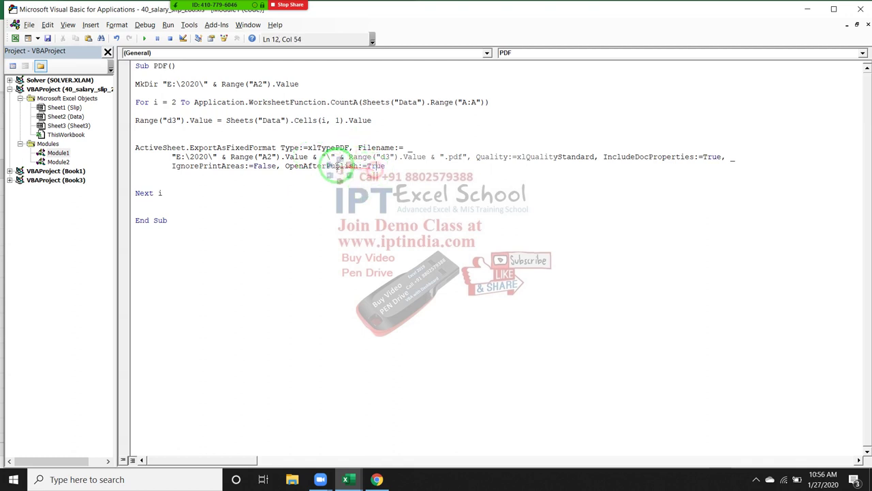
double_click(319, 166)
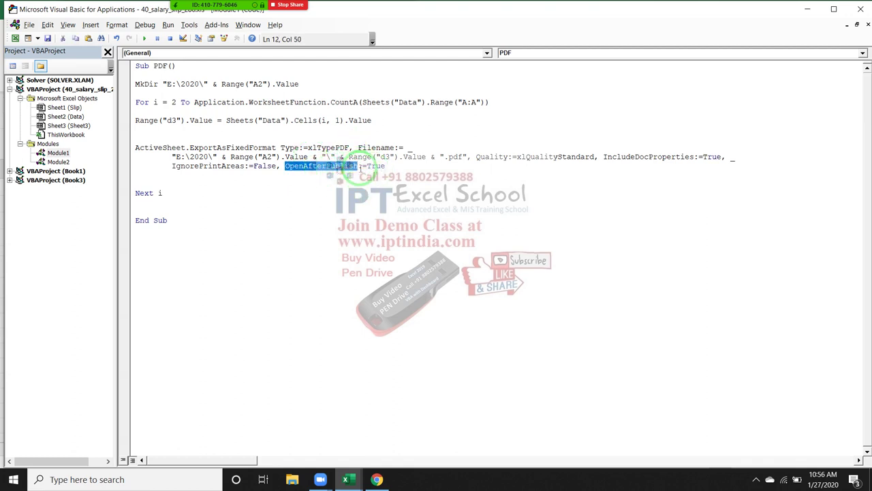
click(368, 166)
text(FALSE)
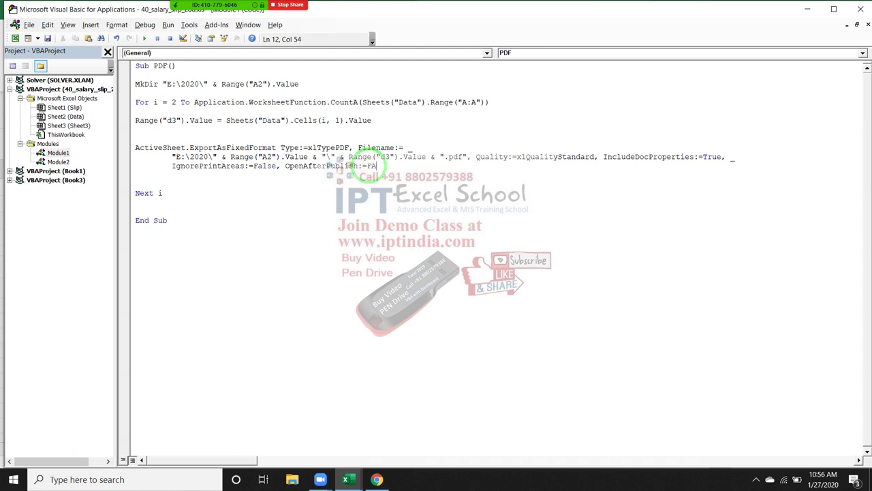
click(368, 211)
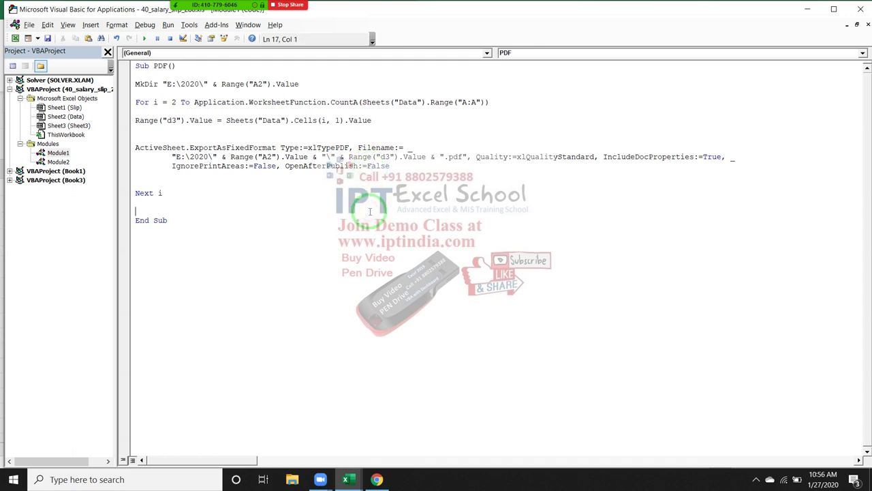
click(245, 175)
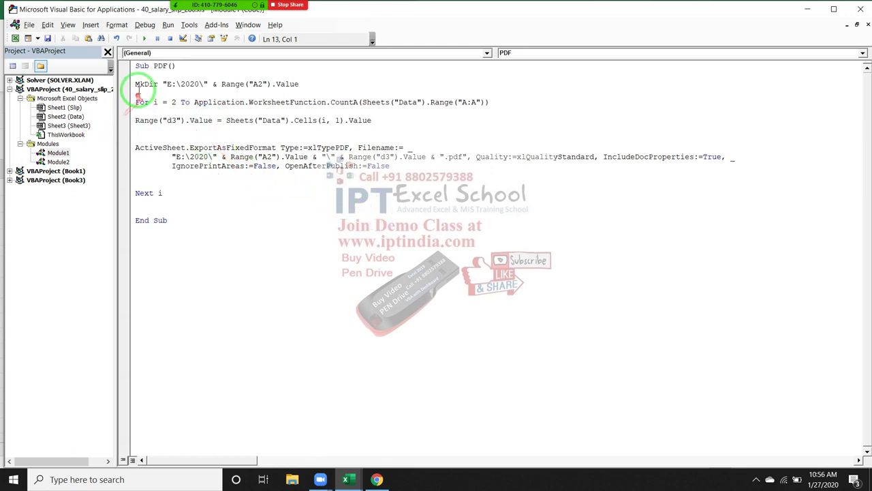
drag(137, 86, 333, 88)
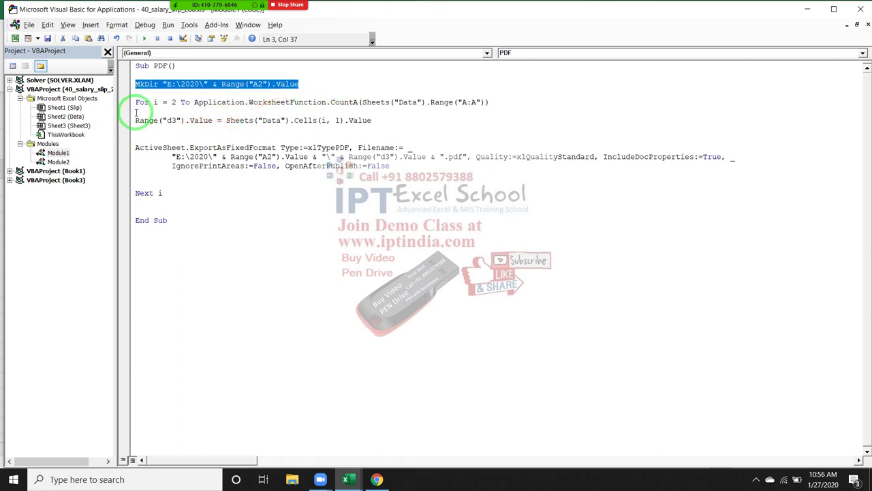
drag(136, 121, 369, 118)
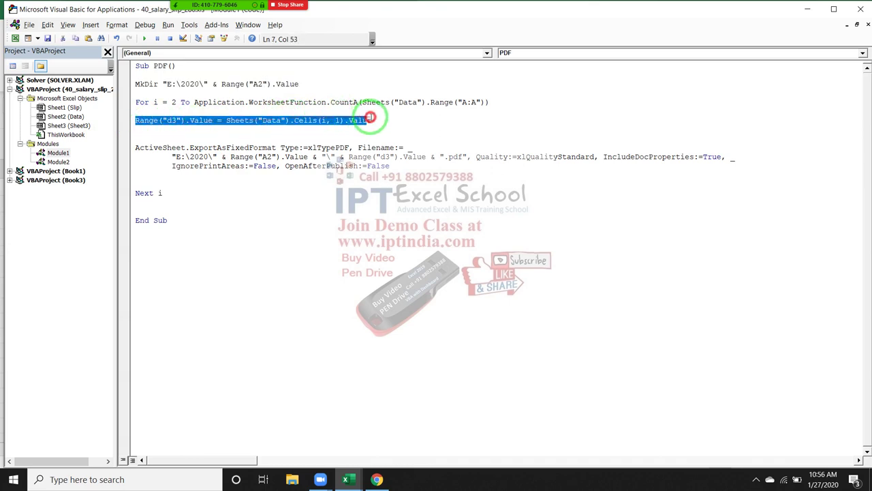
mouse_move(136, 147)
mouse_down()
mouse_move(298, 169)
mouse_move(386, 164)
mouse_up()
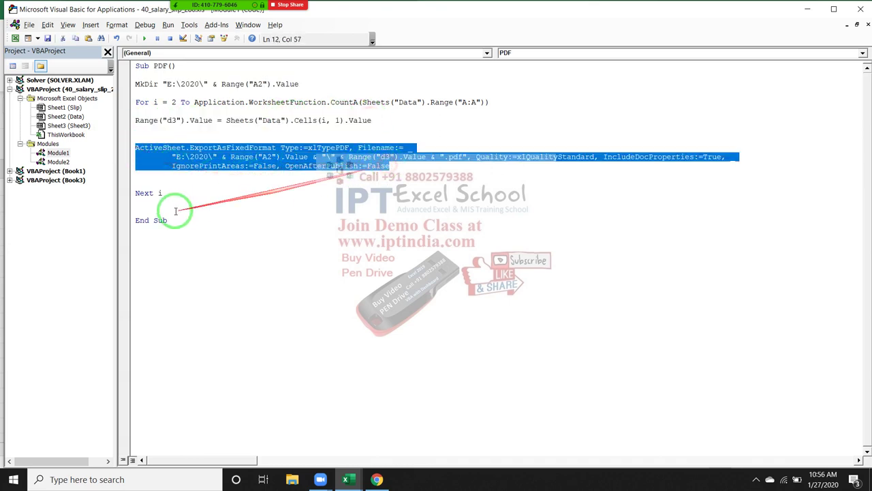
click(223, 196)
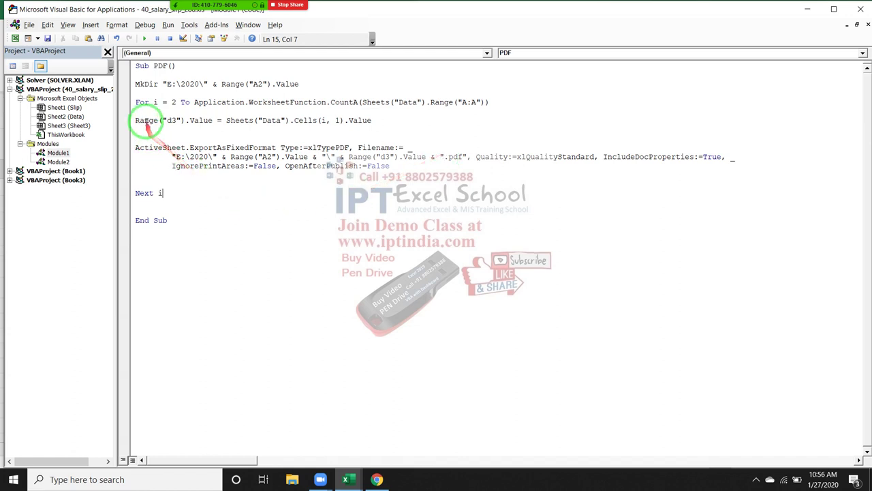
Return to the salary-slip workbook and run the PDF macro from the Macros list.
click(345, 473)
click(512, 409)
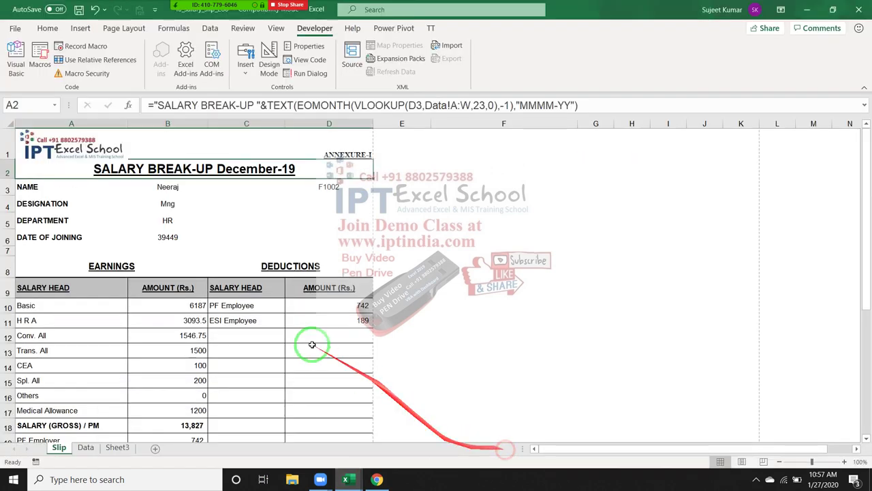
click(40, 55)
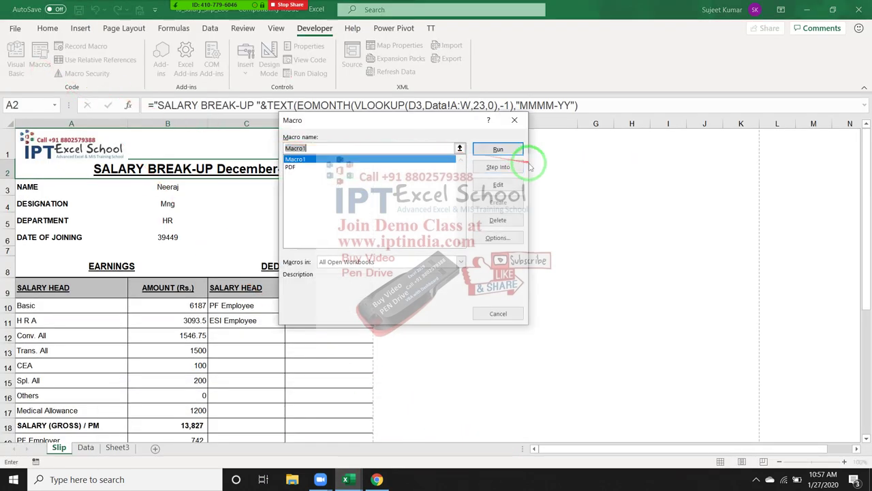
click(334, 167)
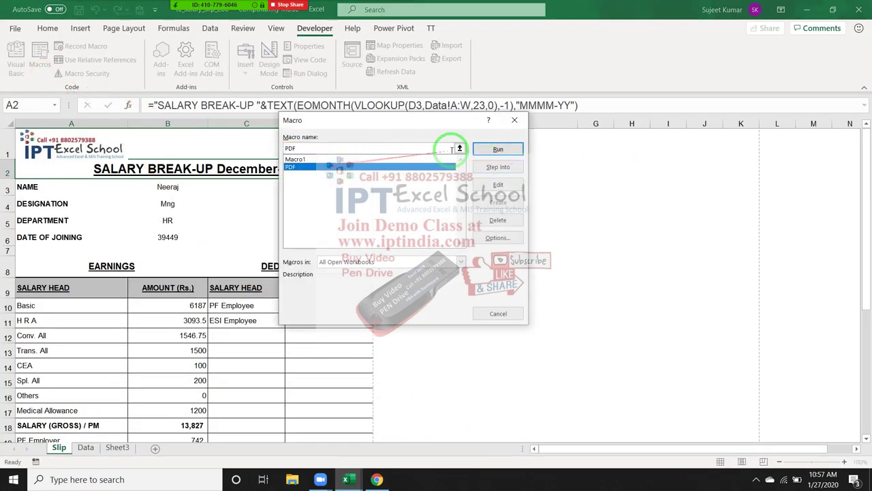
click(494, 149)
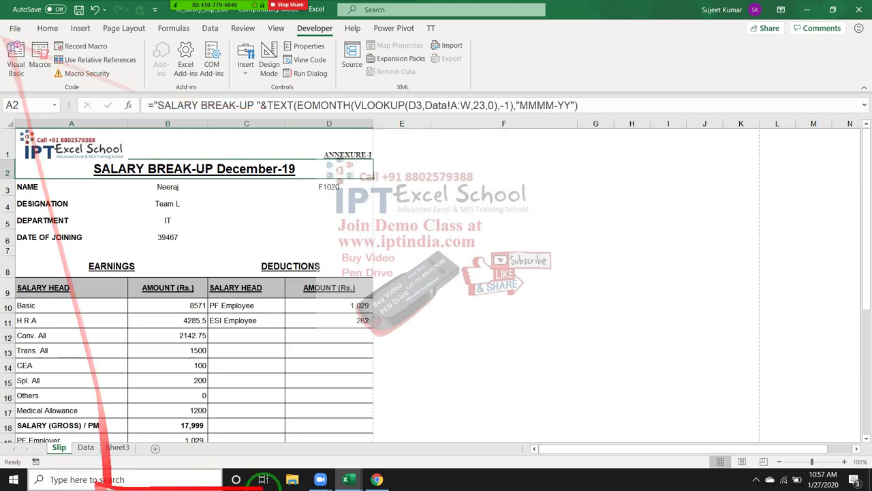
Browse to E:\2020\SALARY BREAK-UP December-19 and select F1001.pdf.
click(293, 479)
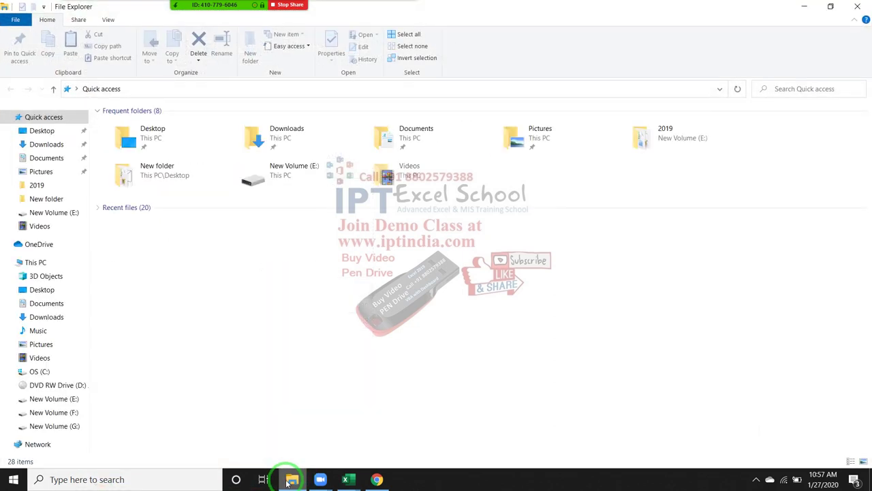
click(62, 399)
click(176, 140)
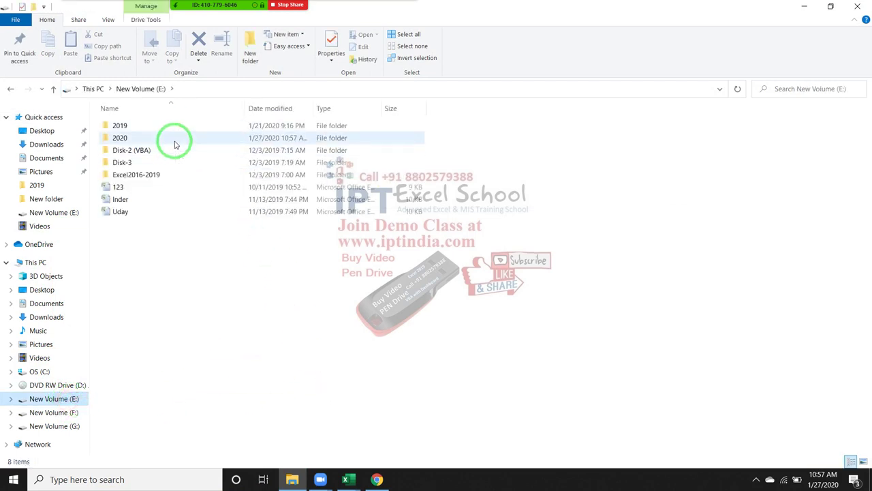
double_click(175, 141)
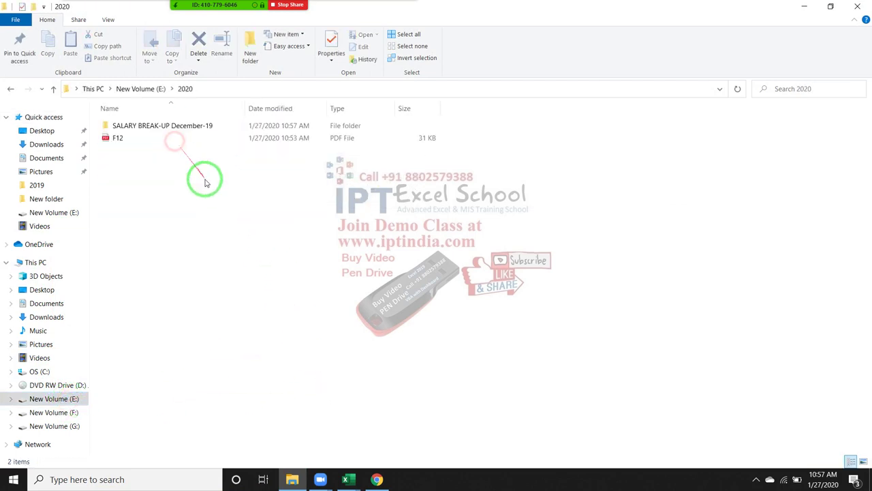
click(136, 127)
double_click(136, 127)
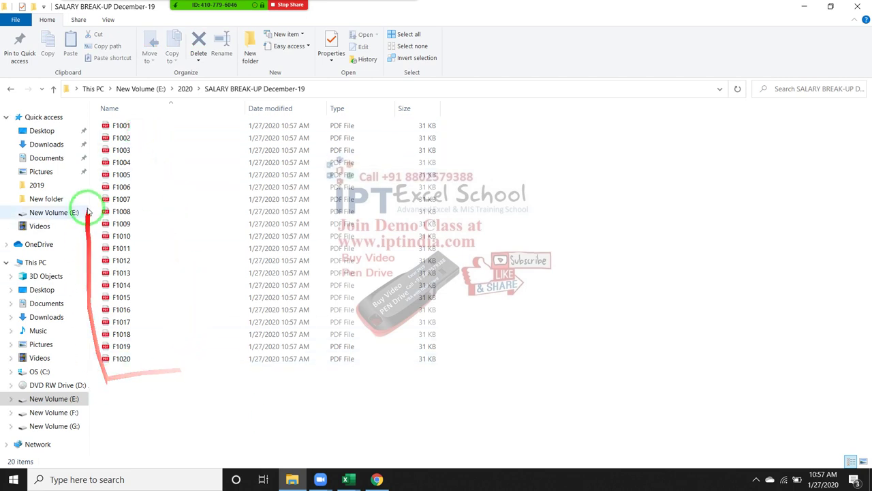
click(123, 127)
Open F1001.pdf in Edge and scroll down to check its totals.
double_click(124, 128)
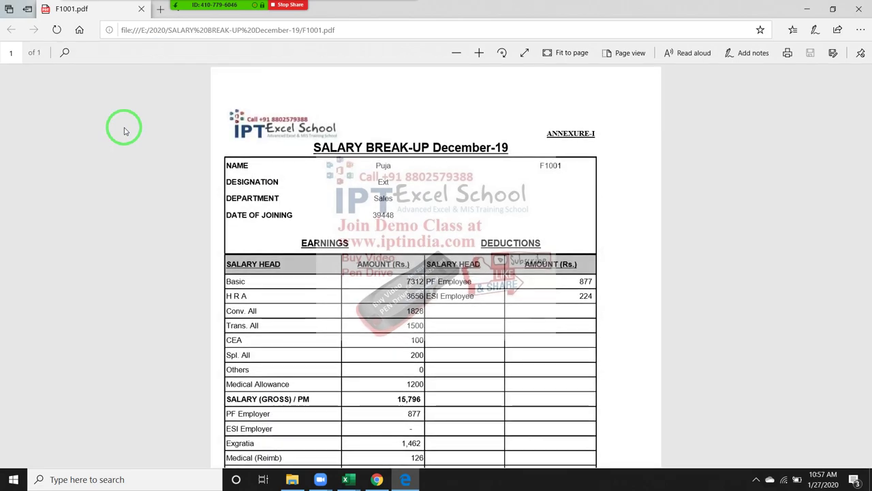
double_click(556, 170)
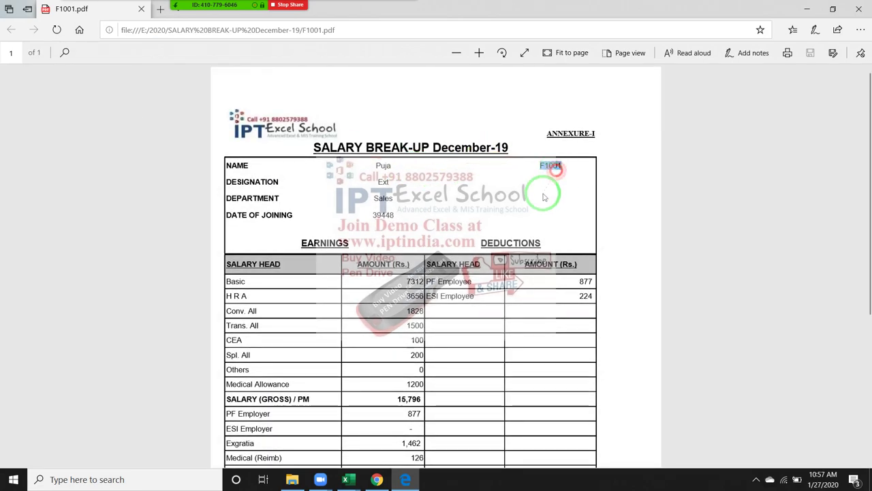
scroll(488, 335, down, 3)
scroll(494, 382, down, 2)
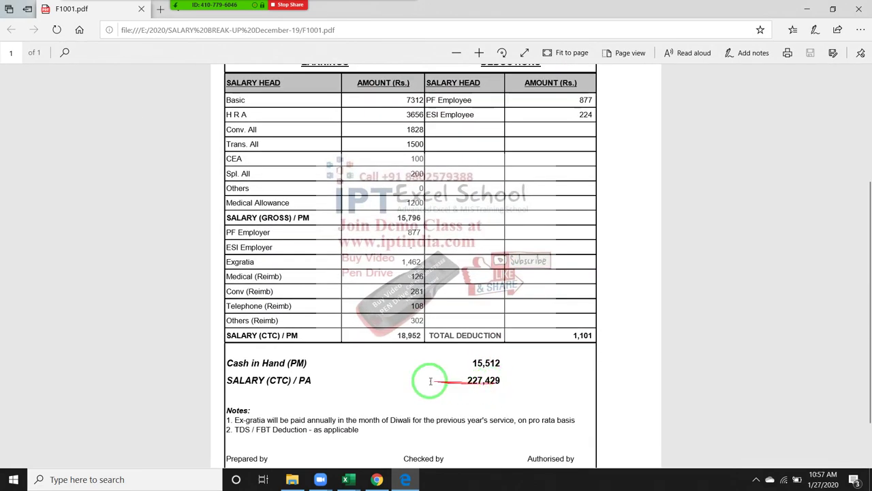
key(alt+F4)
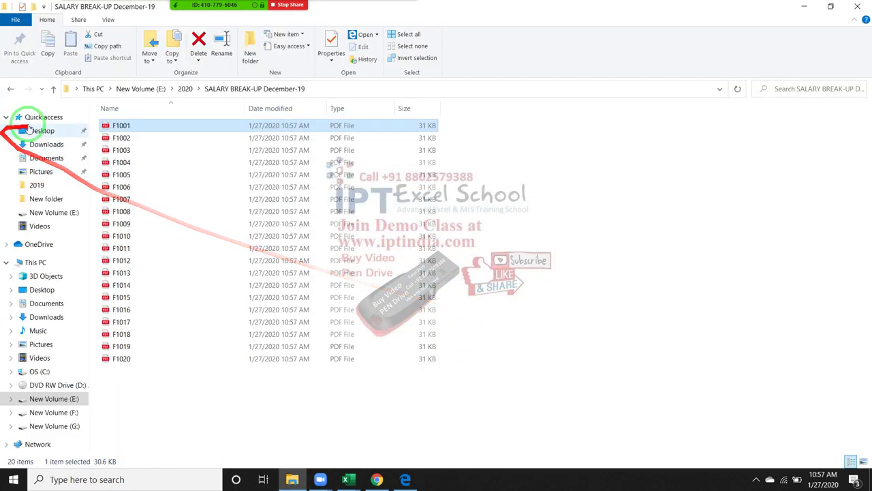
Open F1002.pdf and inspect its totals section.
double_click(117, 141)
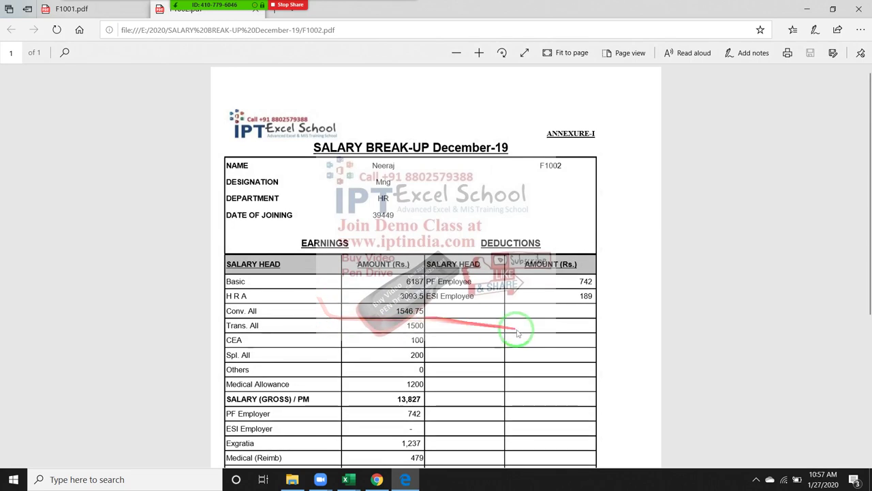
scroll(367, 284, down, 1)
scroll(367, 284, down, 5)
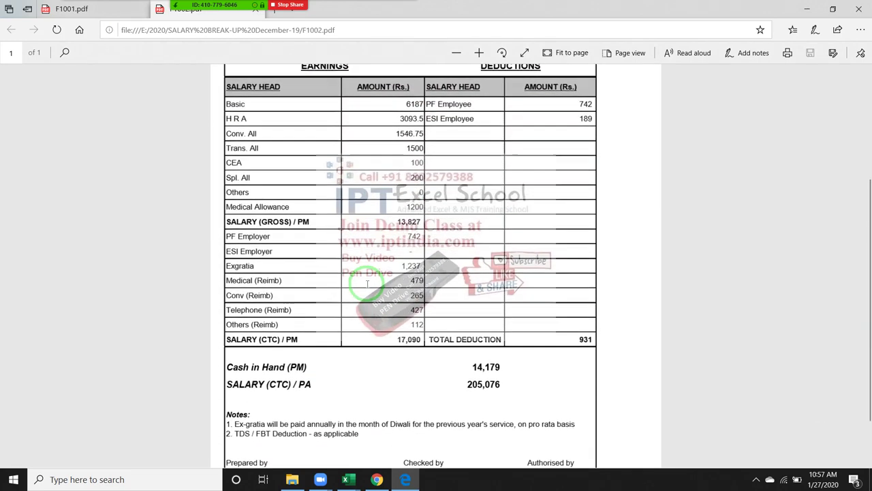
drag(468, 361, 512, 394)
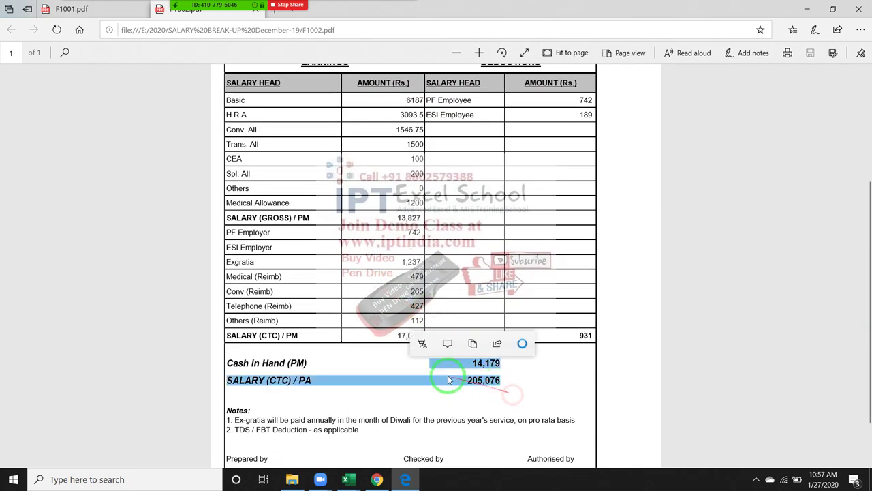
click(406, 369)
key(alt+Tab)
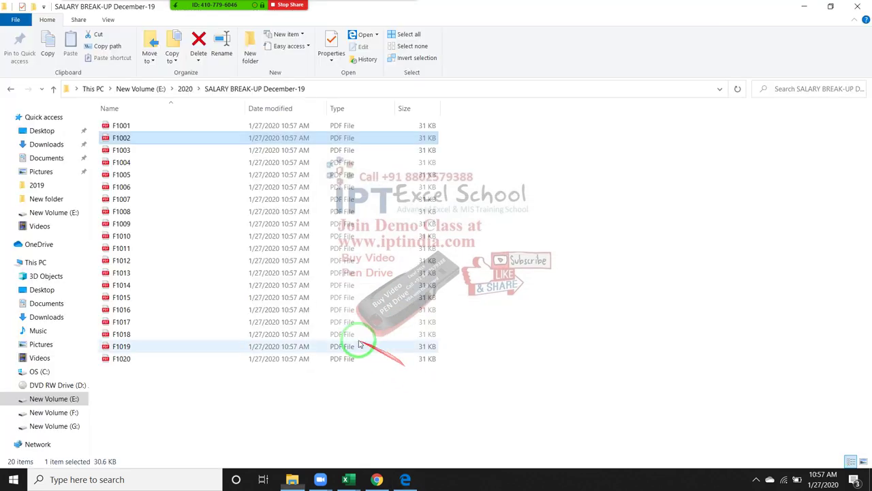
Open F1003.pdf, check annual CTC 213,382 and cash in hand 14,991, and compare with F1002.
double_click(191, 150)
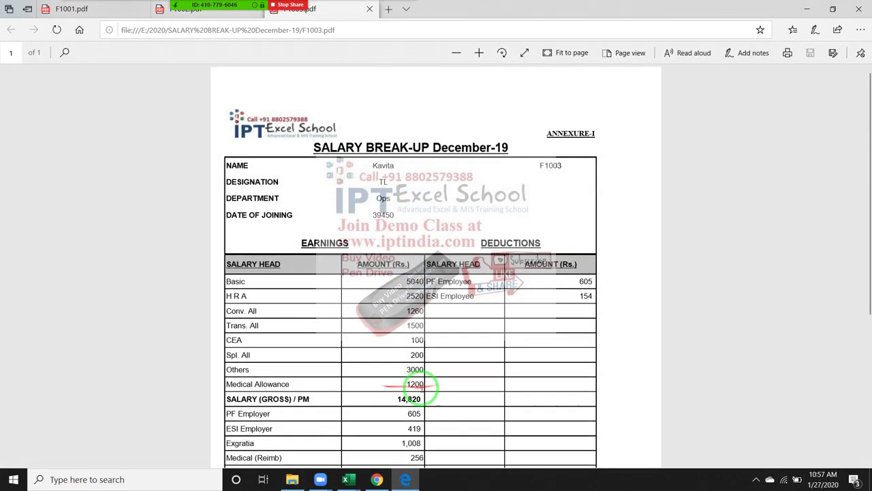
scroll(436, 382, down, 5)
mouse_move(308, 362)
mouse_down()
mouse_move(477, 365)
mouse_move(505, 380)
mouse_up()
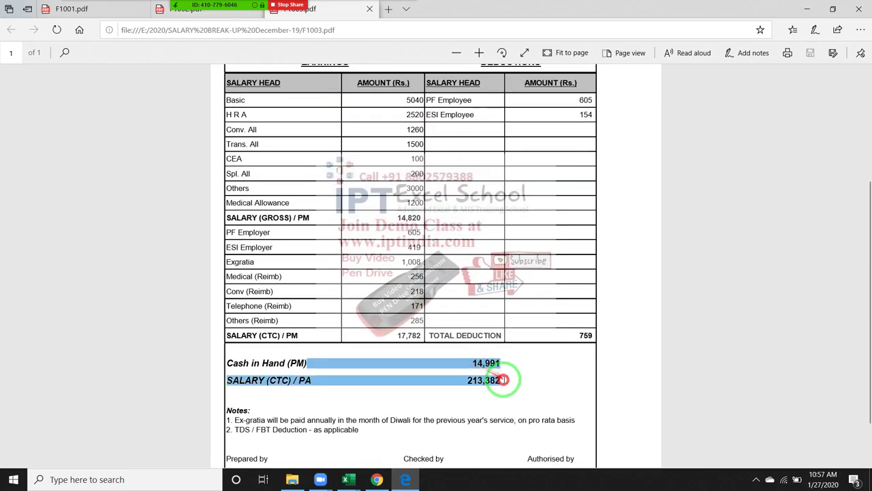
double_click(503, 380)
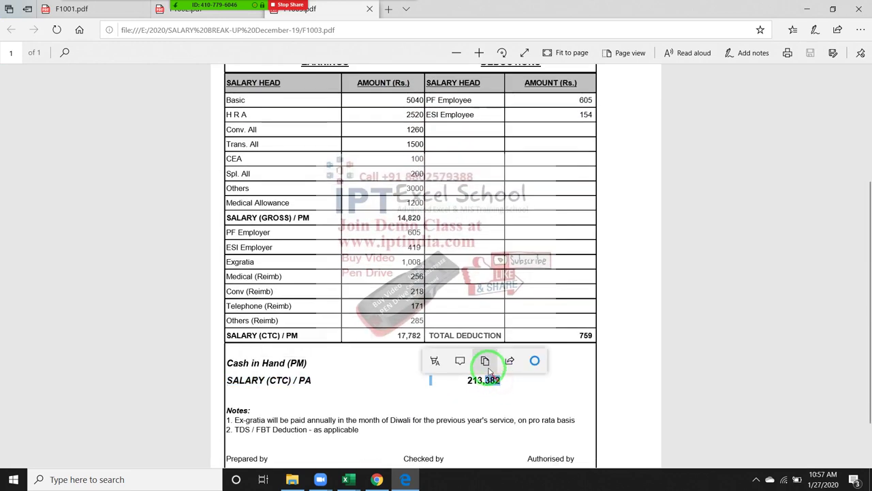
drag(449, 389, 470, 371)
double_click(485, 363)
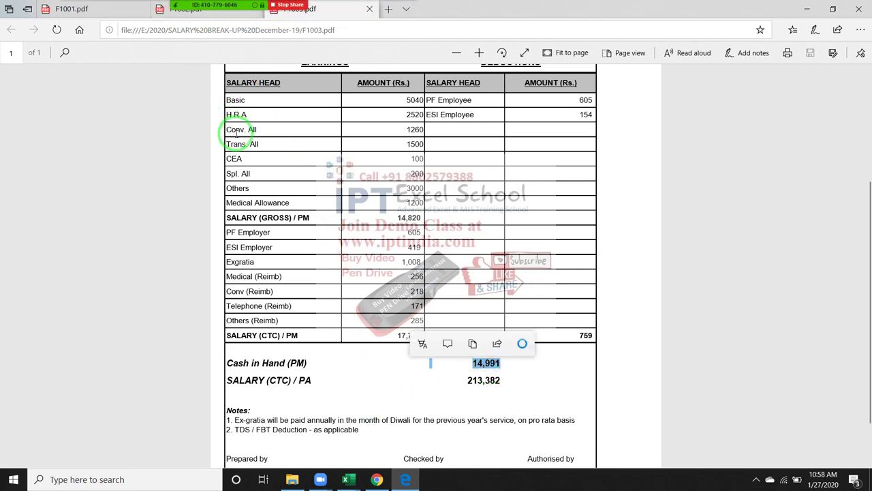
key(ctrl+shift+Tab)
key(ctrl+shift+Tab)
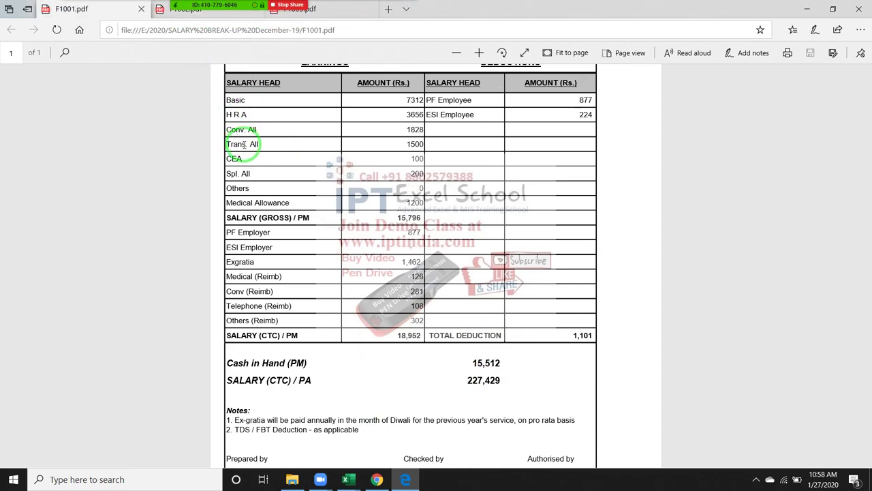
key(ctrl+shift+Tab)
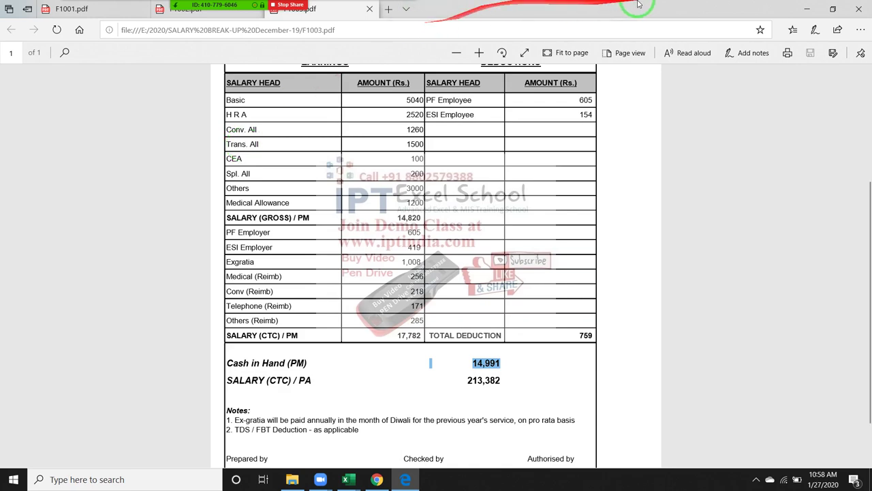
click(813, 12)
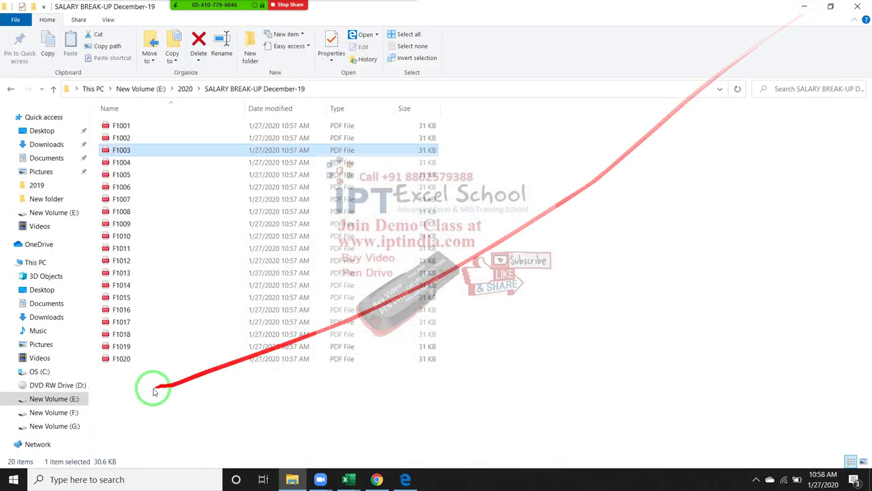
click(141, 125)
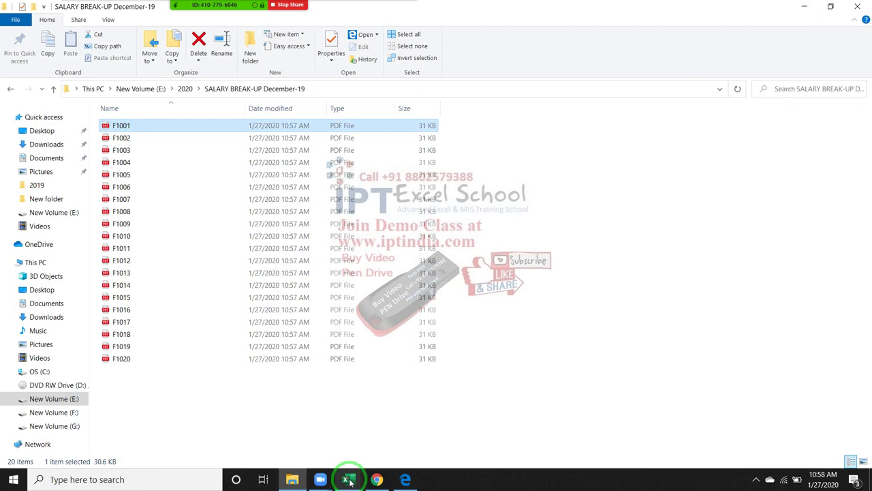
Bring the 40_salary_slip_286 workbook back to the front and scroll the Slip sheet.
mouse_move(347, 481)
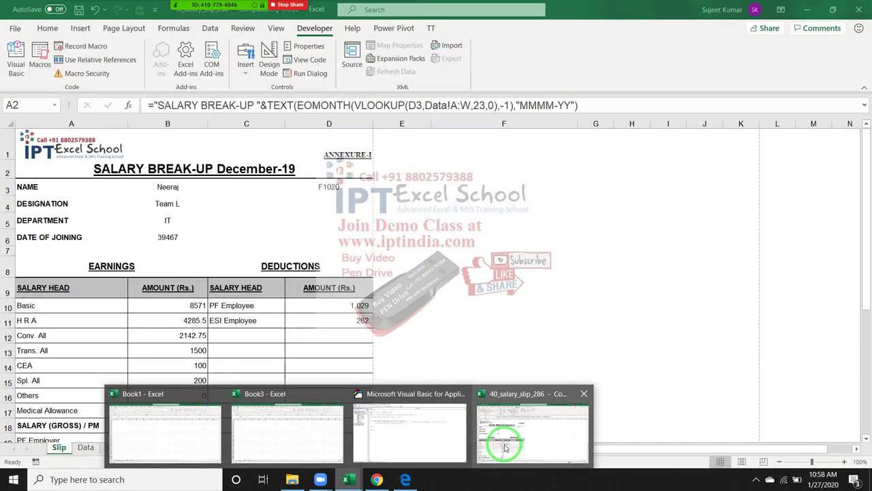
click(505, 446)
scroll(263, 381, down, 6)
scroll(187, 329, down, 4)
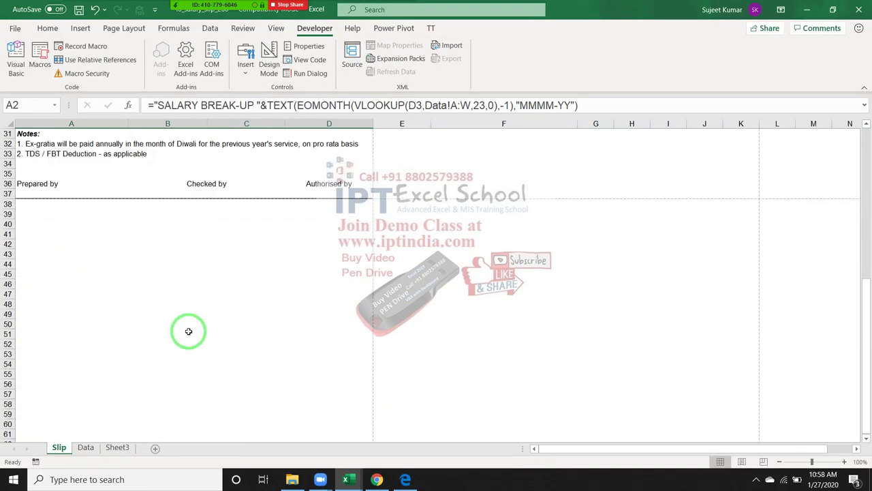
scroll(189, 330, up, 4)
scroll(189, 329, up, 5)
scroll(189, 332, up, 1)
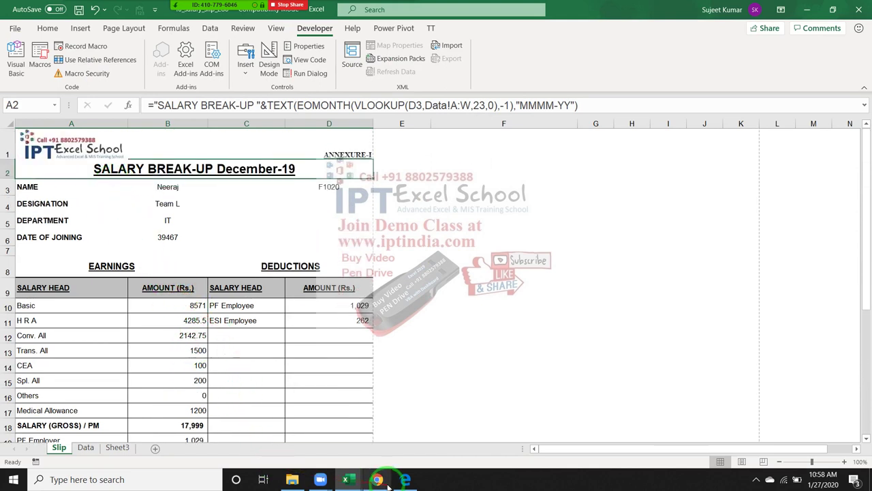
Glance at the F1003 PDF, then return to Excel and inspect the lookup formula in B23.
click(420, 479)
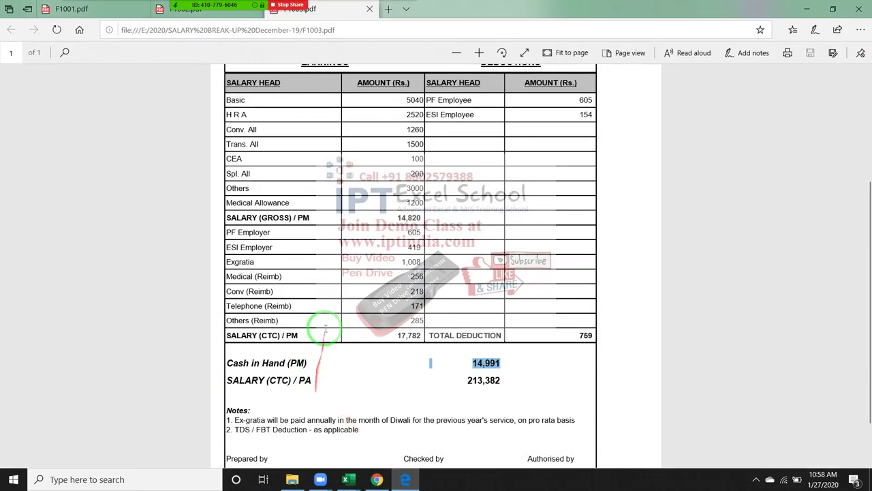
mouse_move(348, 479)
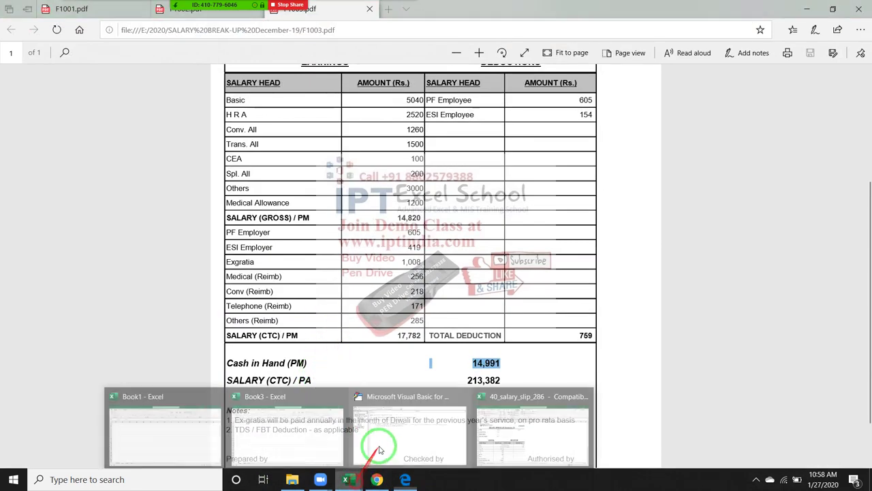
click(529, 434)
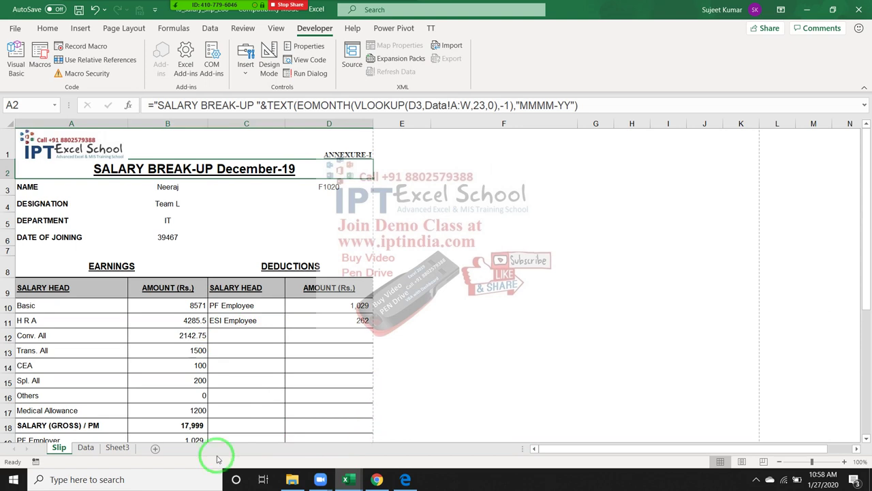
scroll(227, 326, down, 3)
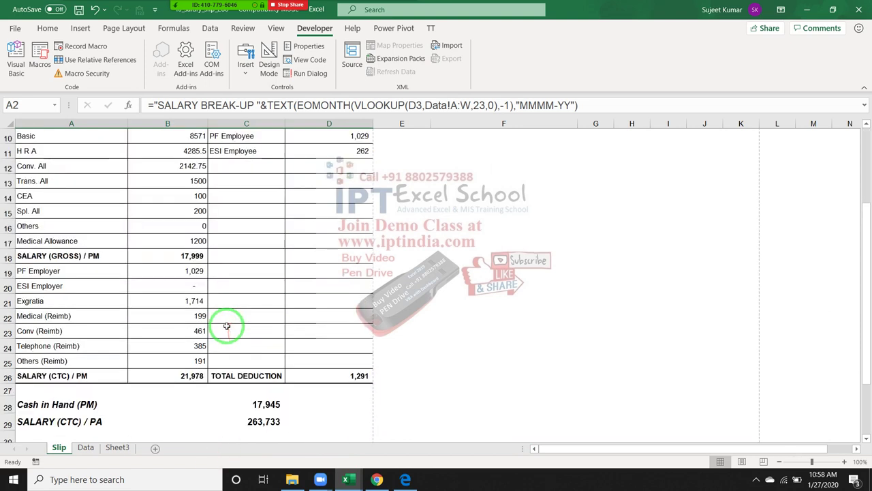
click(197, 331)
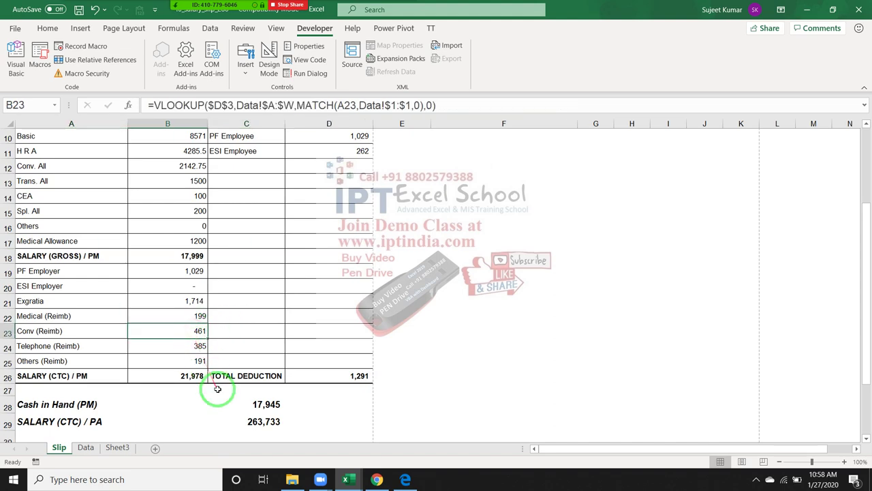
scroll(225, 395, up, 3)
scroll(228, 409, down, 2)
scroll(225, 368, down, 1)
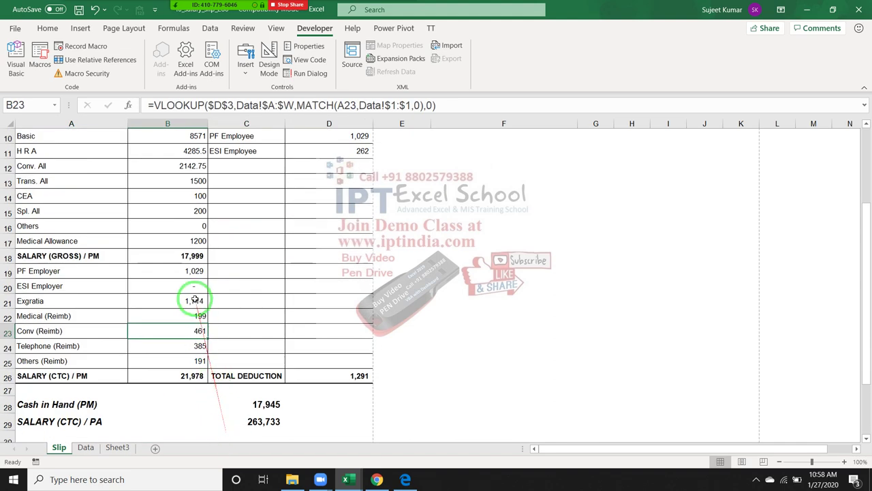
Select the earnings amounts B10:B25 to check their total, then clear the selection.
drag(175, 137, 199, 353)
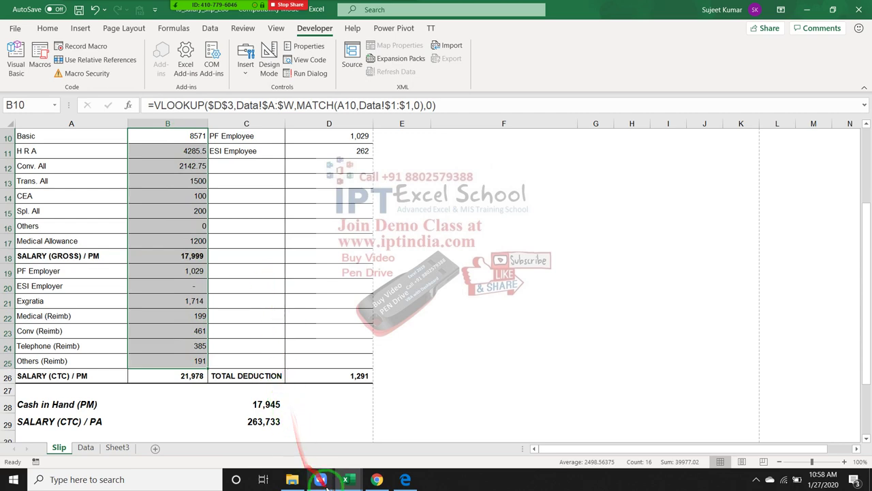
scroll(233, 311, up, 3)
click(451, 220)
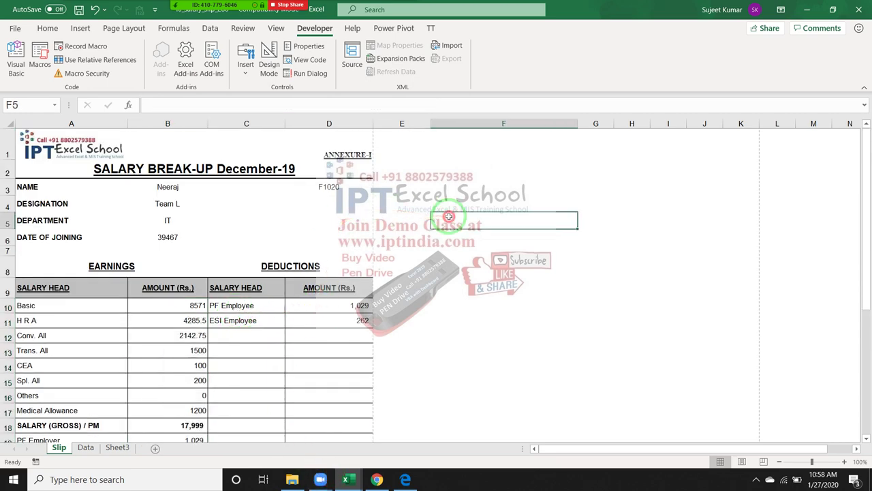
scroll(388, 283, down, 5)
scroll(389, 283, down, 1)
scroll(388, 283, down, 2)
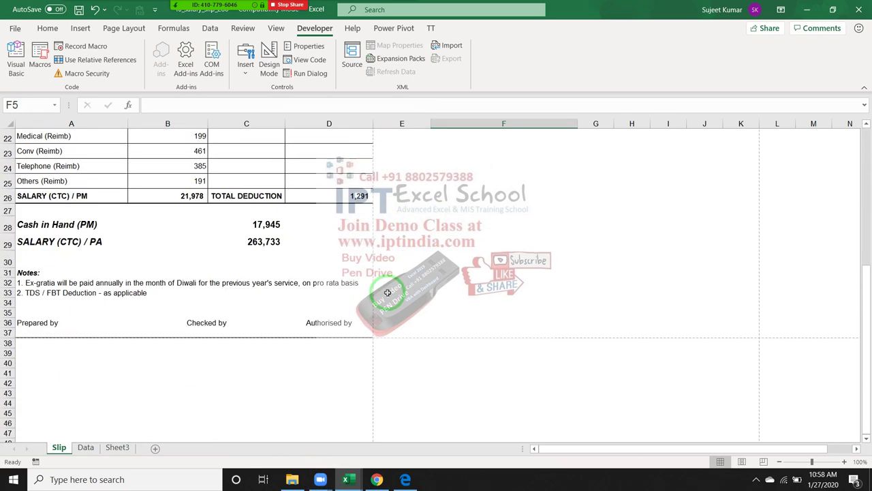
scroll(387, 290, up, 3)
scroll(386, 292, up, 2)
scroll(386, 292, up, 2)
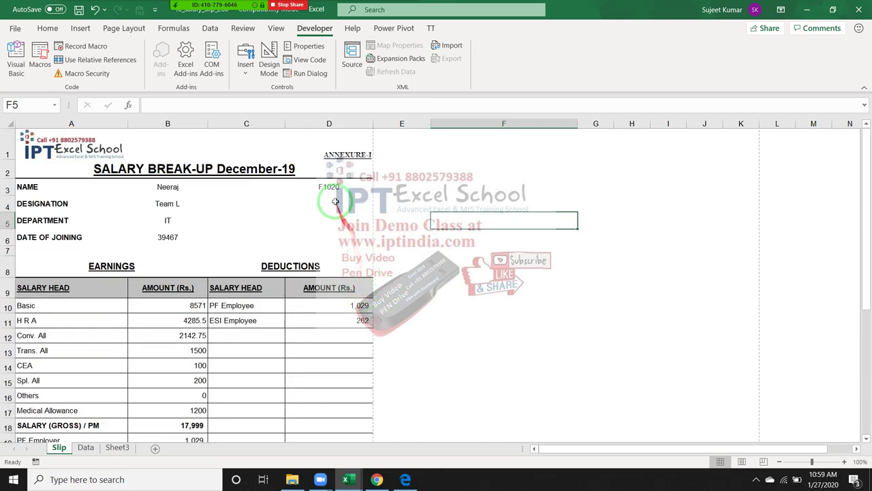
Enter employee code F1011 in cell D3.
click(340, 186)
double_click(340, 186)
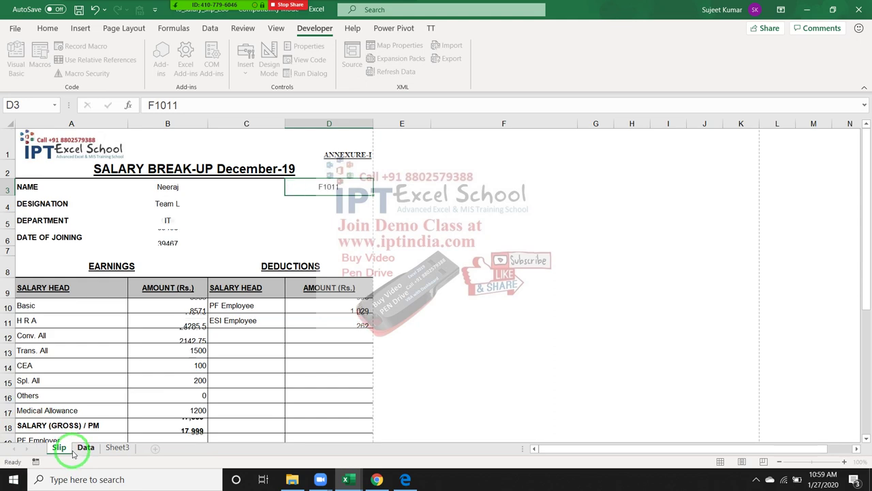
key(Return)
scroll(200, 413, down, 3)
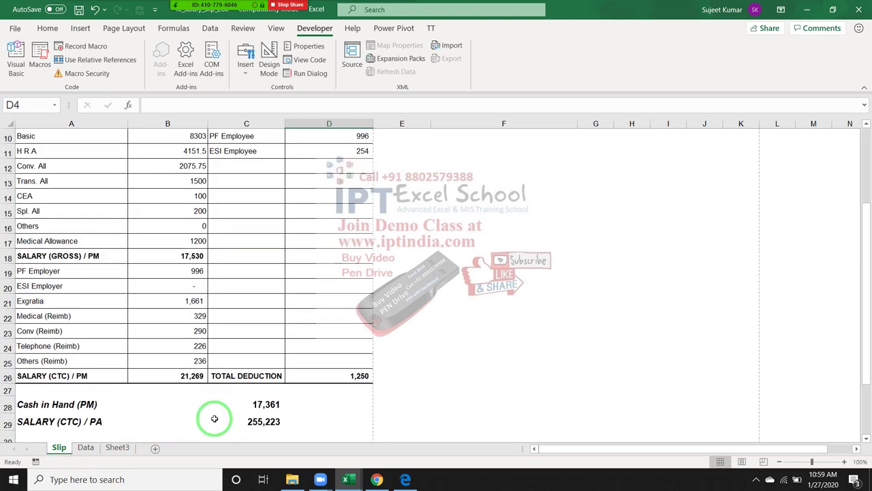
Check the Conv. All, PF, ESI and Exgratia values on the Data sheet, then return to Slip.
click(86, 447)
click(311, 174)
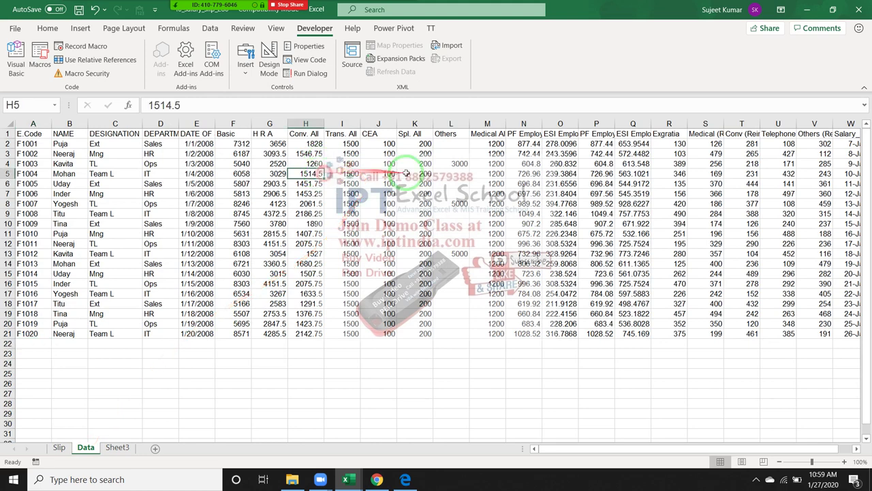
click(524, 173)
click(562, 164)
click(639, 173)
click(671, 173)
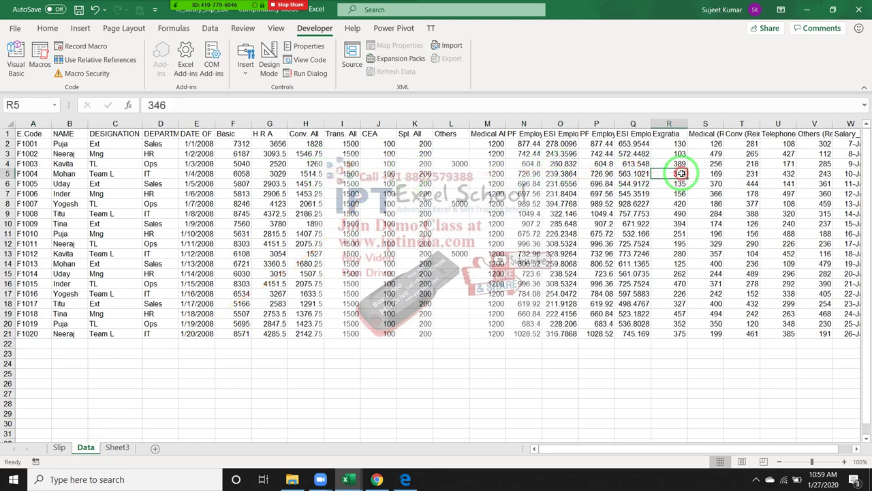
click(58, 447)
Review the recalculated slip, including the DEDUCTIONS section and the PF Employee formula in D10.
scroll(259, 266, up, 2)
scroll(239, 291, up, 2)
scroll(236, 292, down, 4)
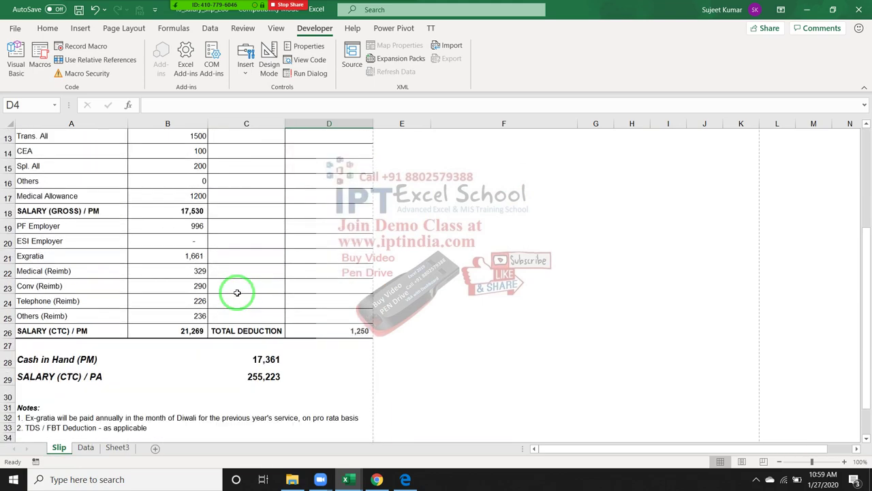
scroll(237, 293, down, 2)
scroll(237, 292, up, 1)
scroll(237, 292, up, 4)
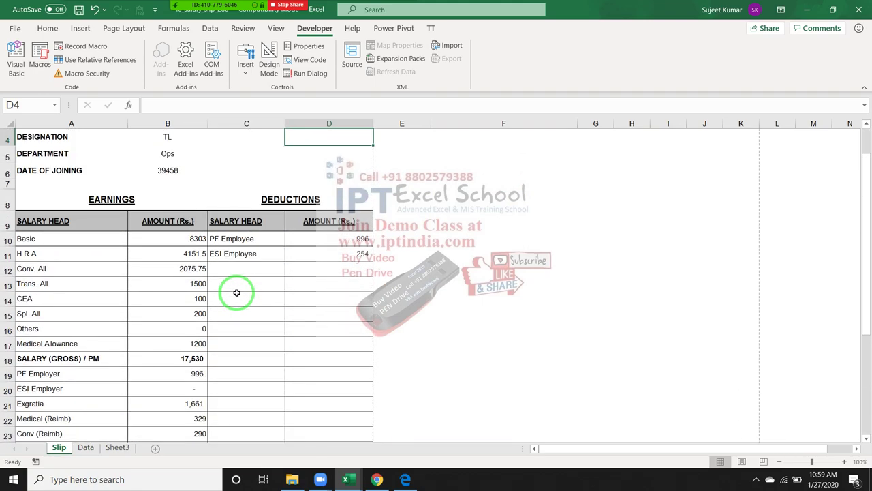
scroll(236, 292, up, 1)
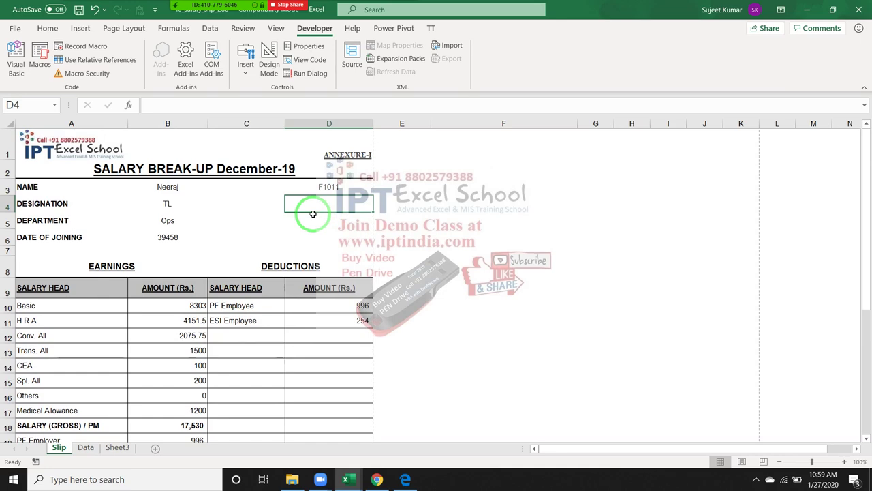
click(298, 266)
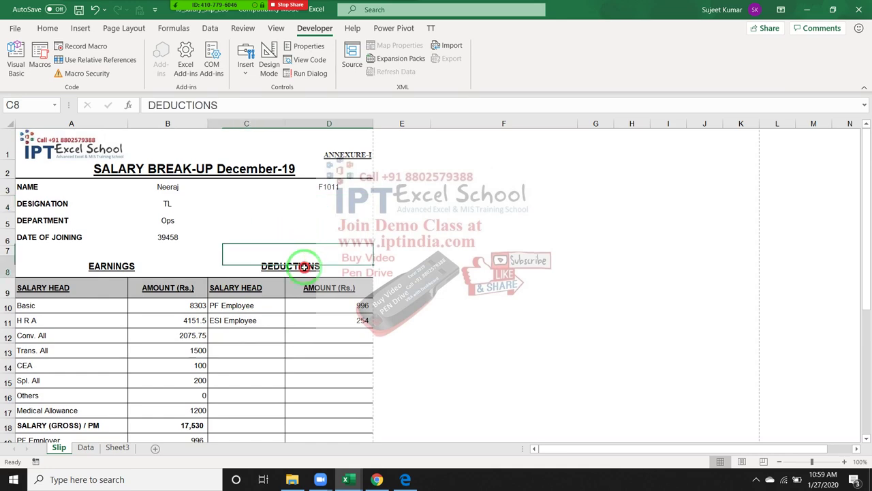
click(304, 306)
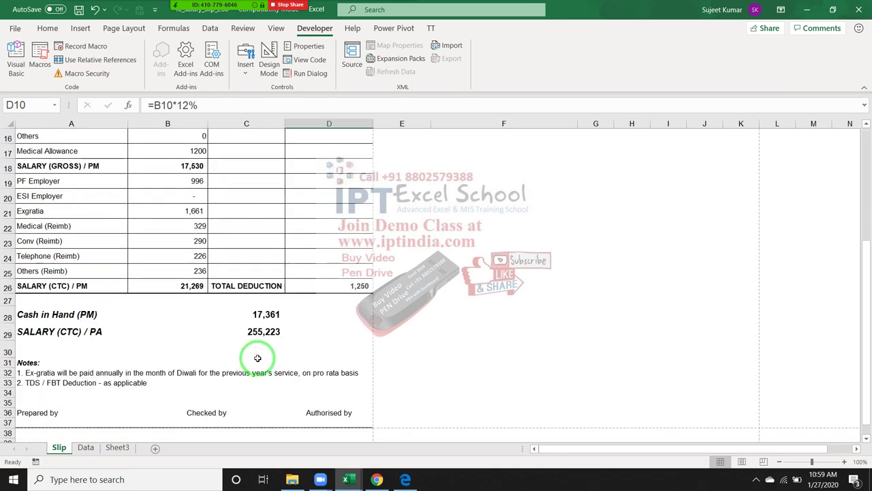
scroll(255, 354, down, 5)
scroll(223, 362, down, 3)
scroll(223, 364, up, 4)
scroll(228, 362, up, 3)
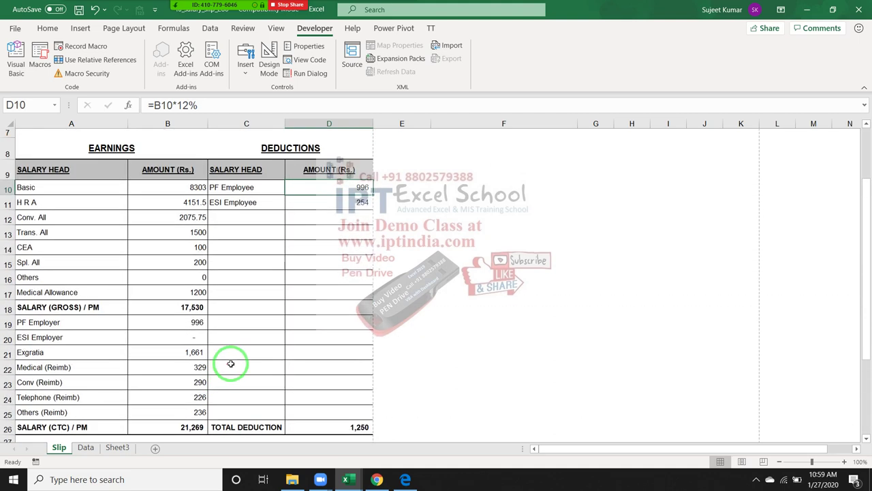
scroll(229, 362, up, 2)
Dismiss the Compatibility Checker warning and go to Save As.
mouse_move(204, 7)
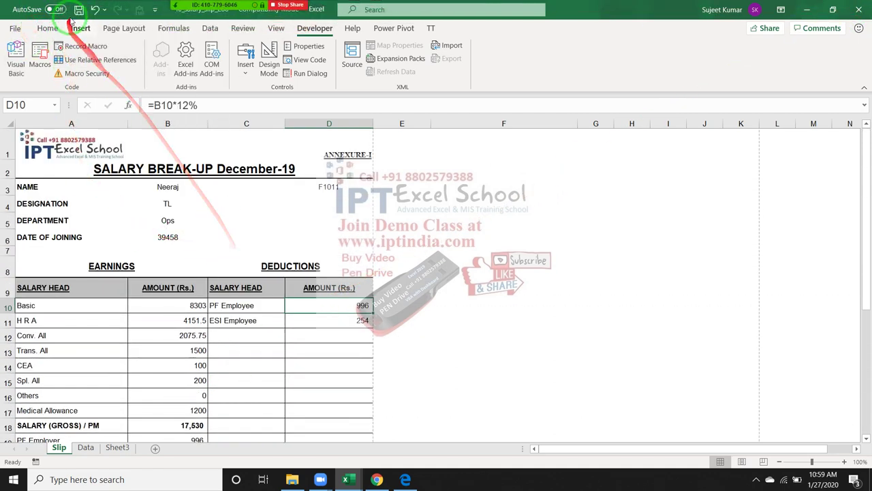
click(78, 10)
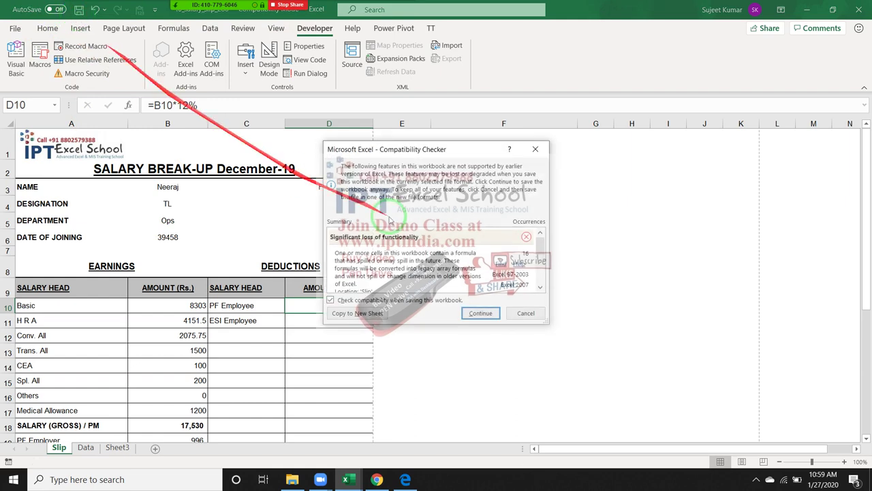
click(536, 149)
click(15, 28)
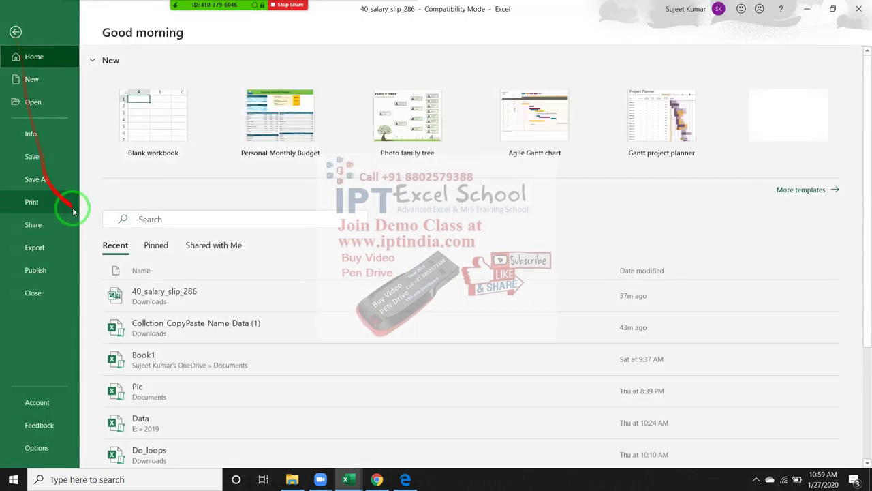
click(50, 182)
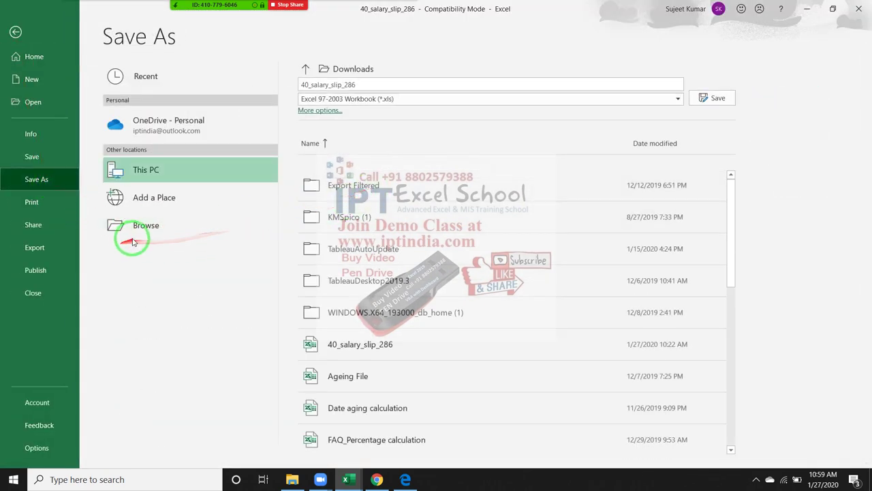
Browse to the E:\Disk-2 (VBA)\6.VBA Automation folder.
click(133, 238)
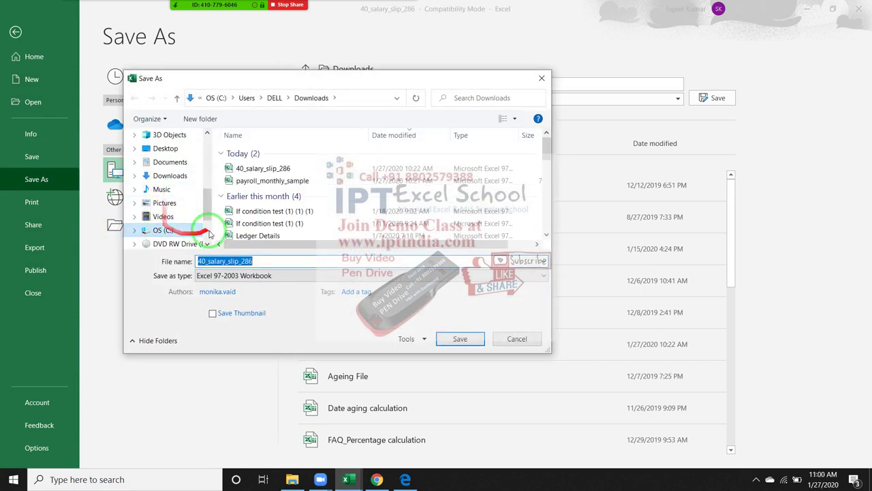
scroll(180, 232, down, 1)
scroll(182, 237, down, 2)
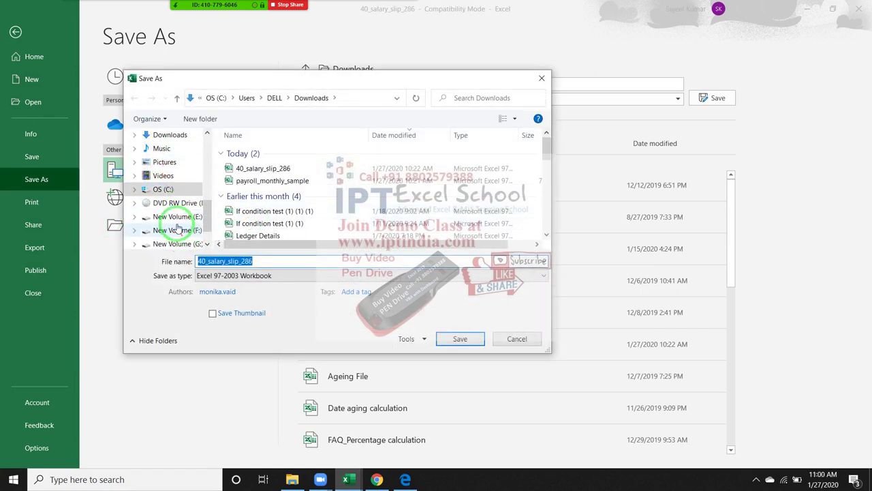
click(178, 216)
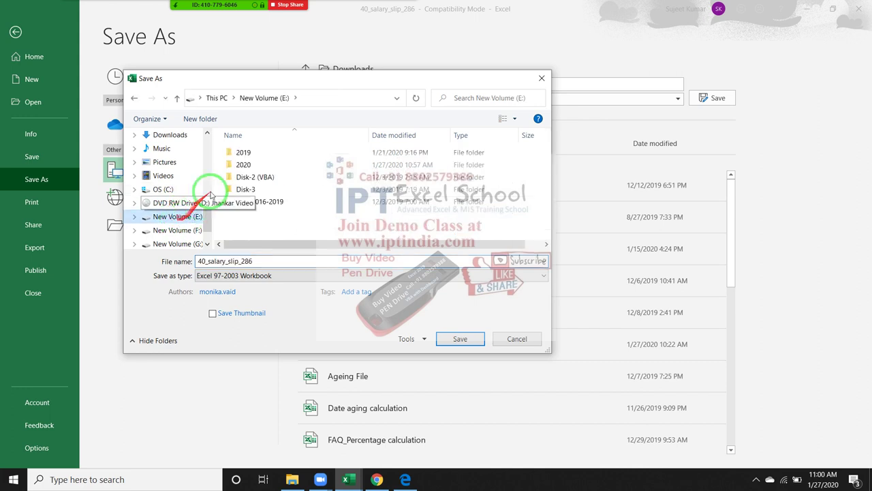
double_click(244, 177)
double_click(239, 165)
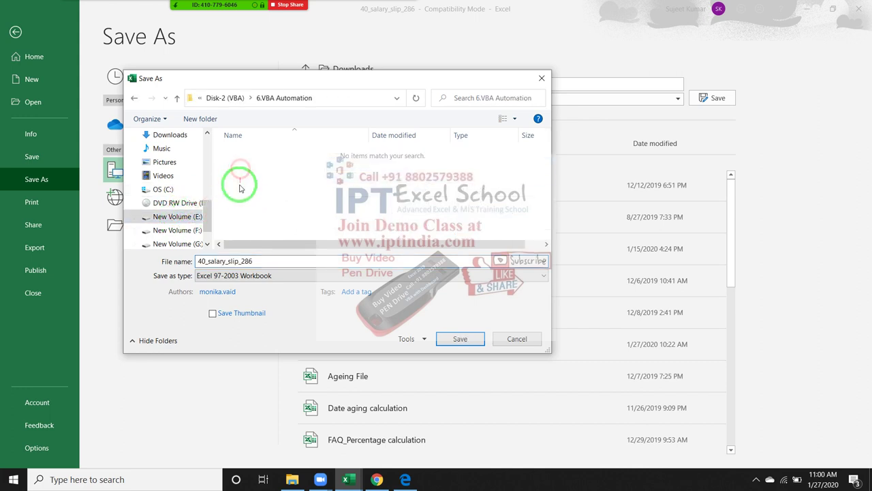
Save as an Excel Macro-Enabled Workbook named '15. Salary Automation with PDF'.
double_click(225, 261)
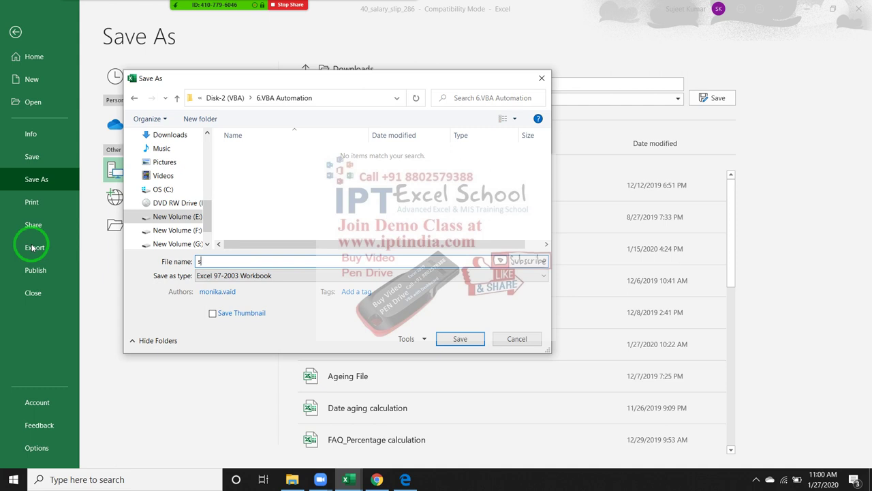
click(210, 275)
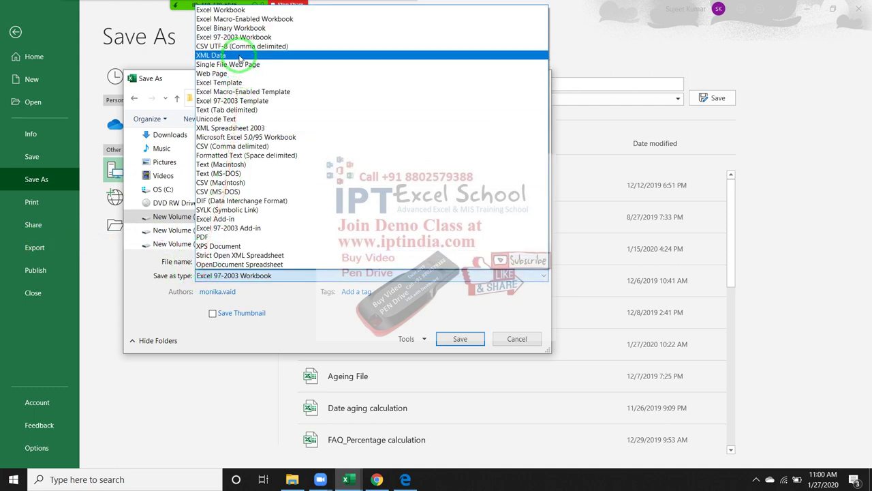
click(238, 19)
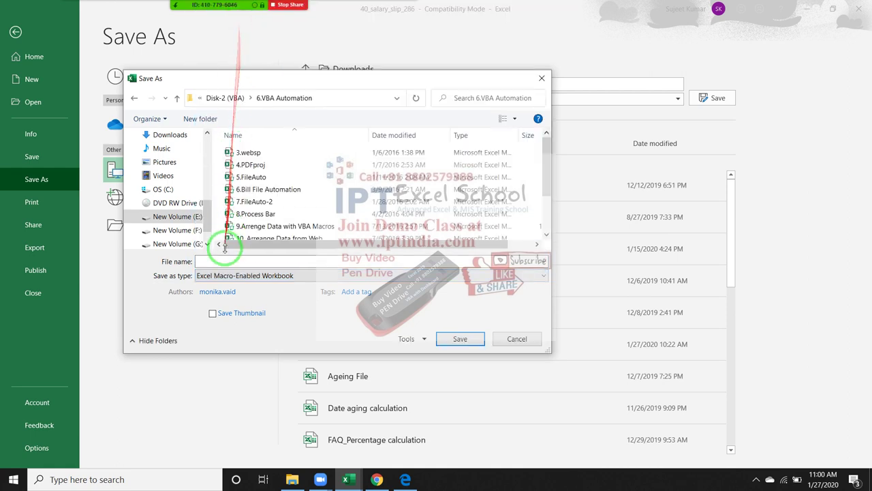
scroll(286, 205, down, 2)
click(211, 261)
text(15. Salary Automation with PDF)
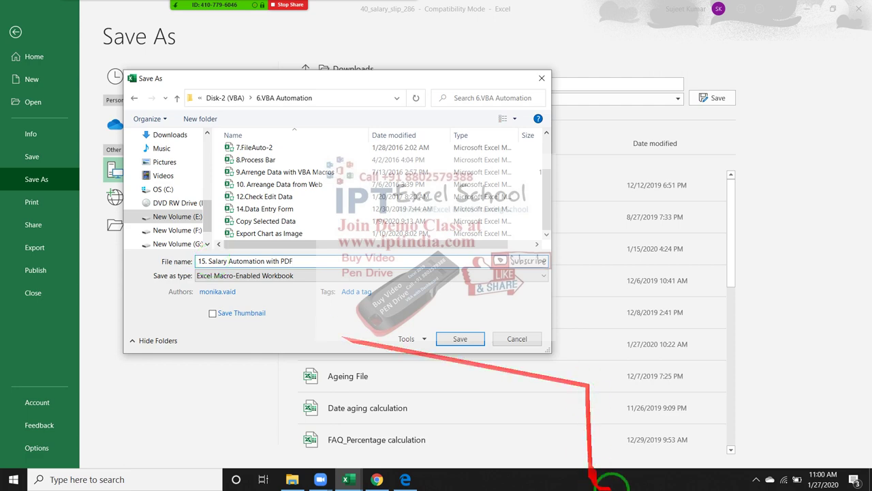
click(457, 339)
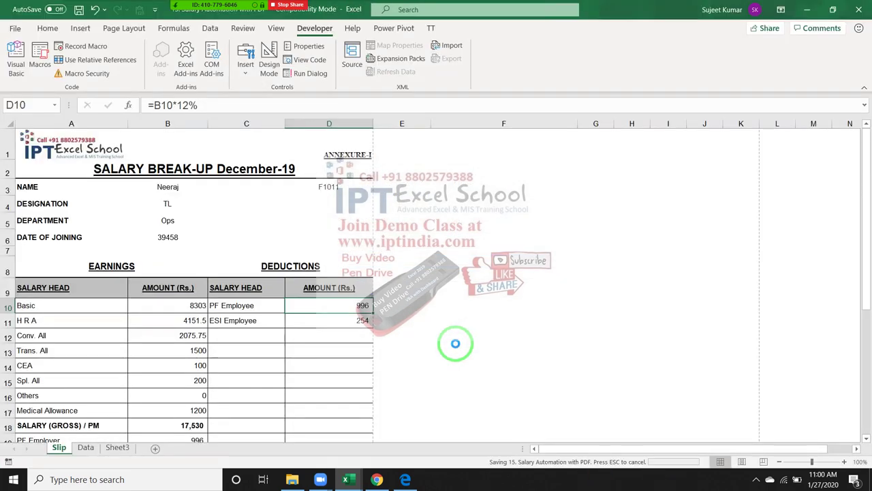
Copy the E.Code values A1:A21 from the Data sheet into Sheet3 and autofit column A.
click(307, 340)
scroll(308, 340, down, 5)
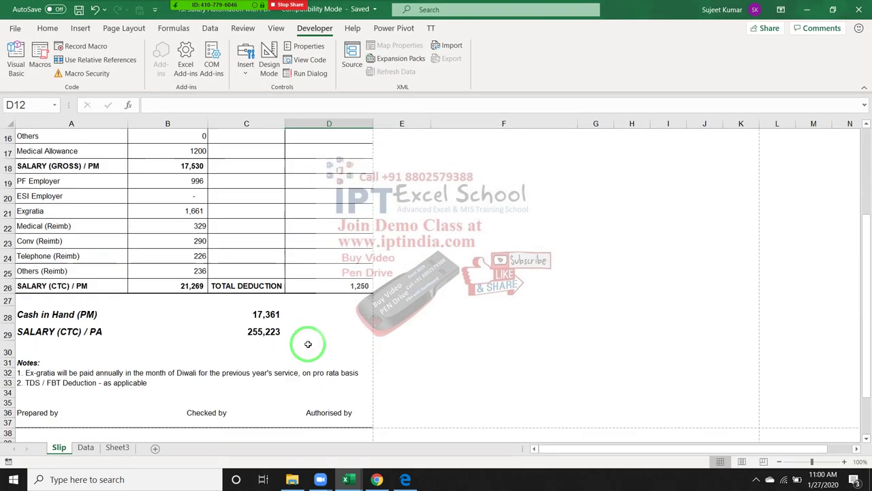
scroll(306, 340, down, 1)
scroll(308, 343, up, 6)
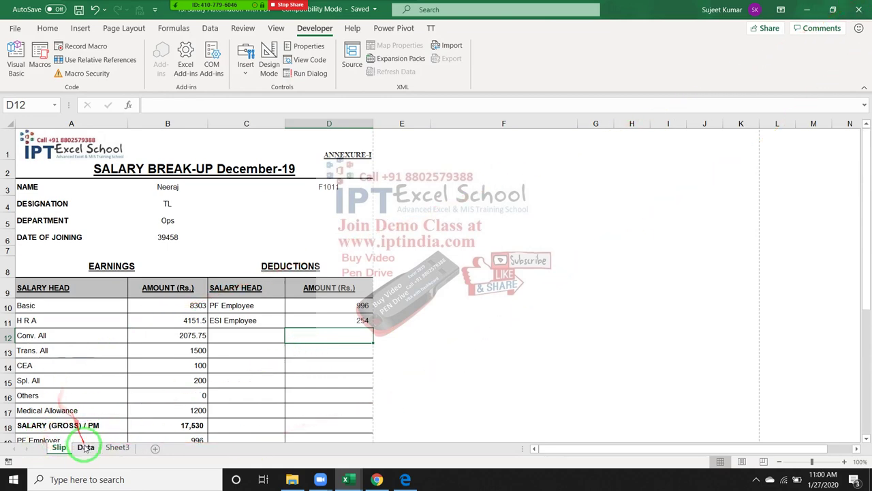
click(85, 447)
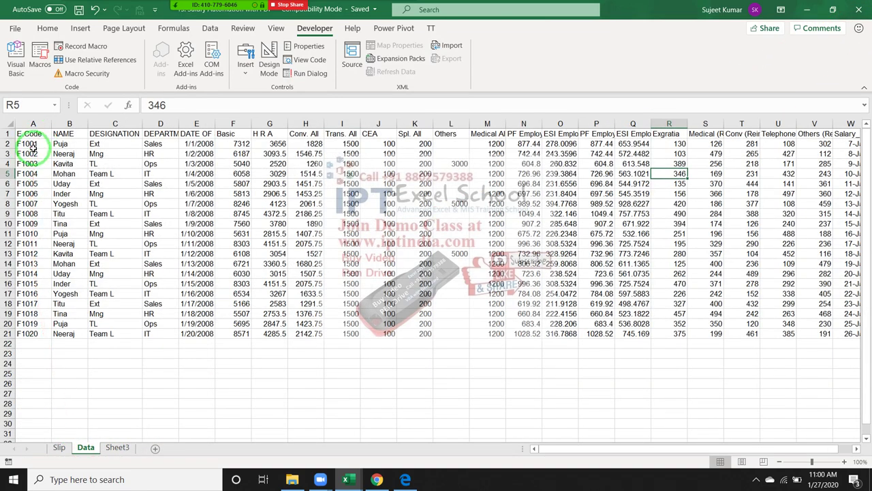
drag(32, 134, 23, 330)
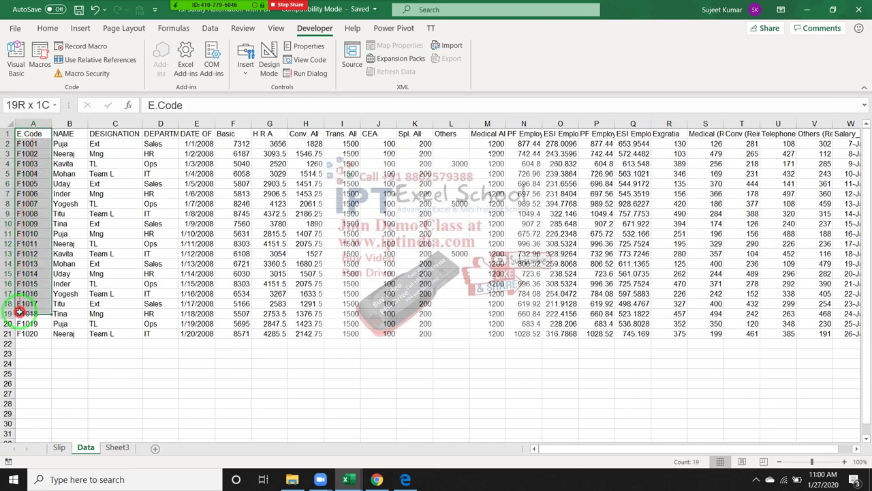
key(ctrl+c)
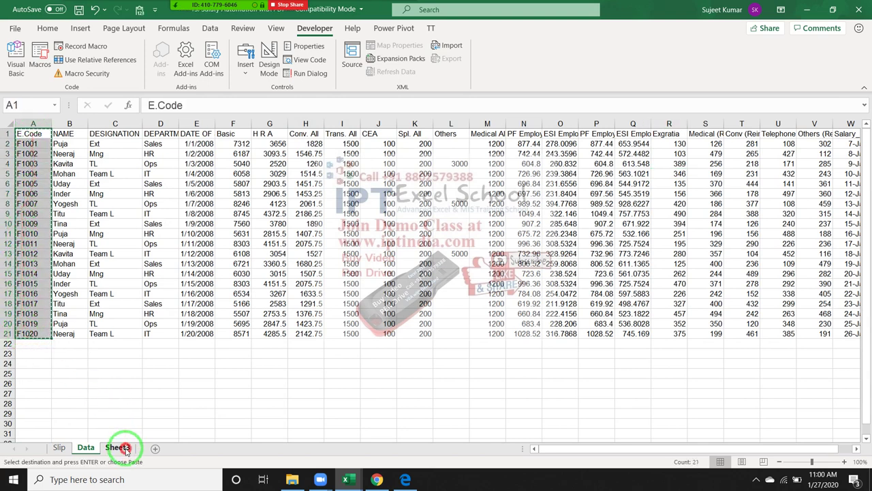
click(118, 447)
key(ctrl+v)
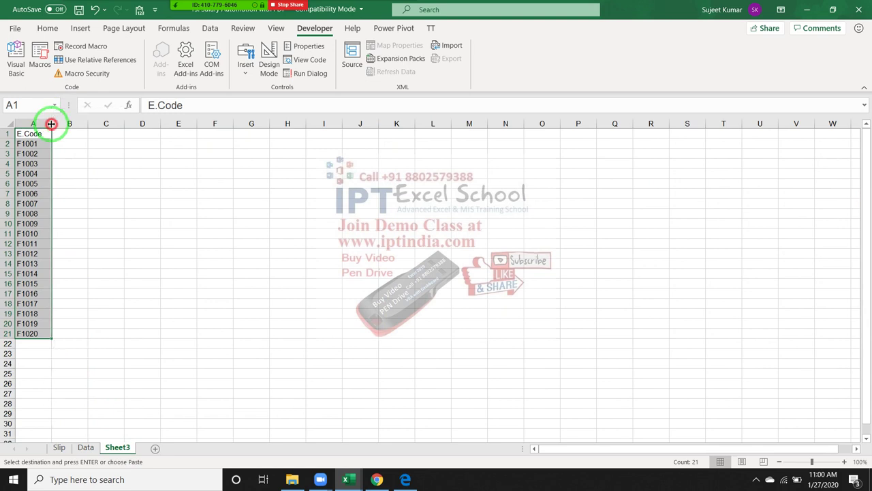
double_click(51, 123)
Add an Email header in B1 and fill a sample e-mail address down B2:B21.
click(68, 131)
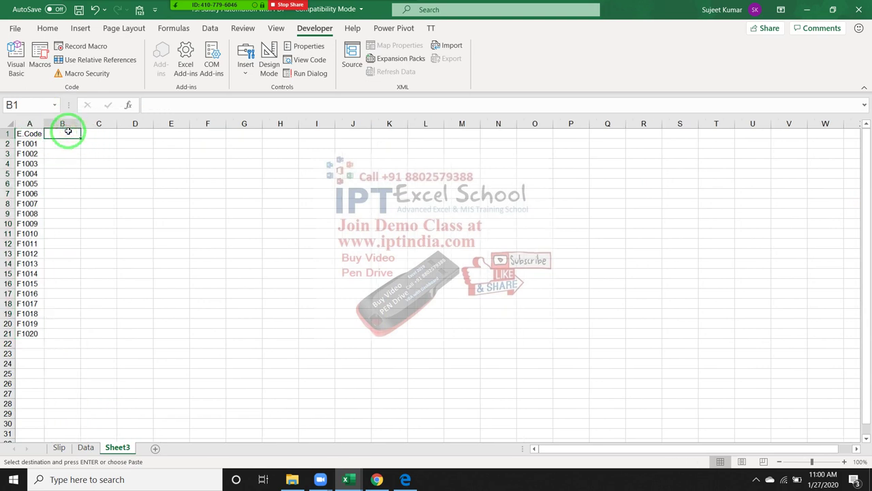
text(Ema)
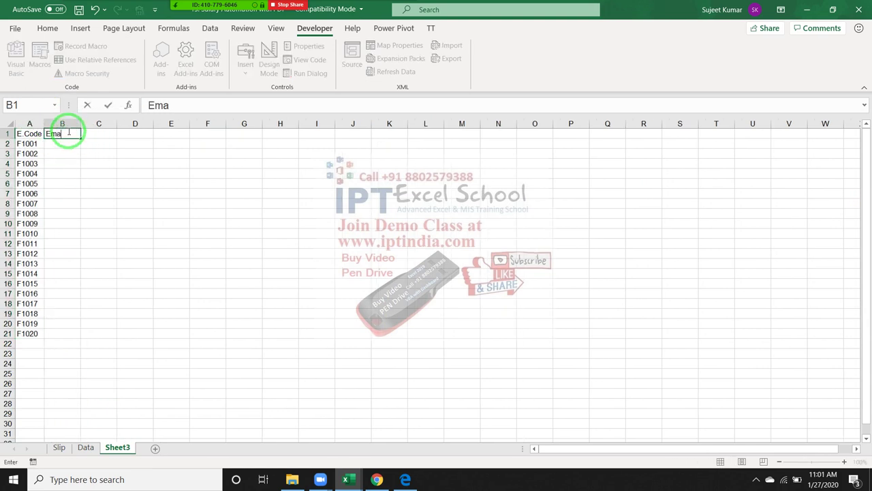
text(il)
key(Return)
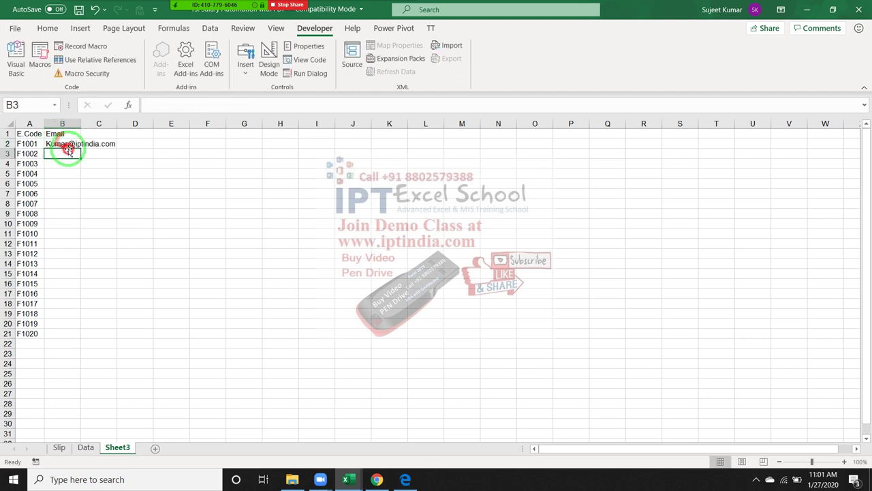
click(64, 143)
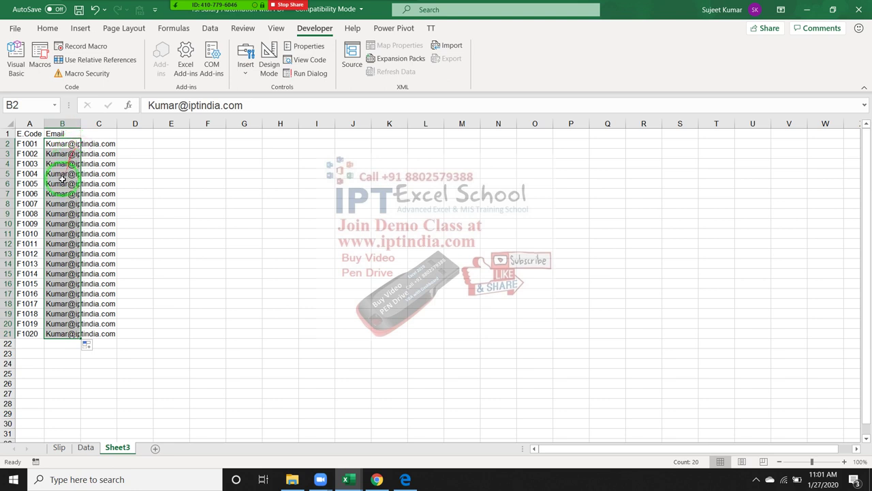
click(60, 183)
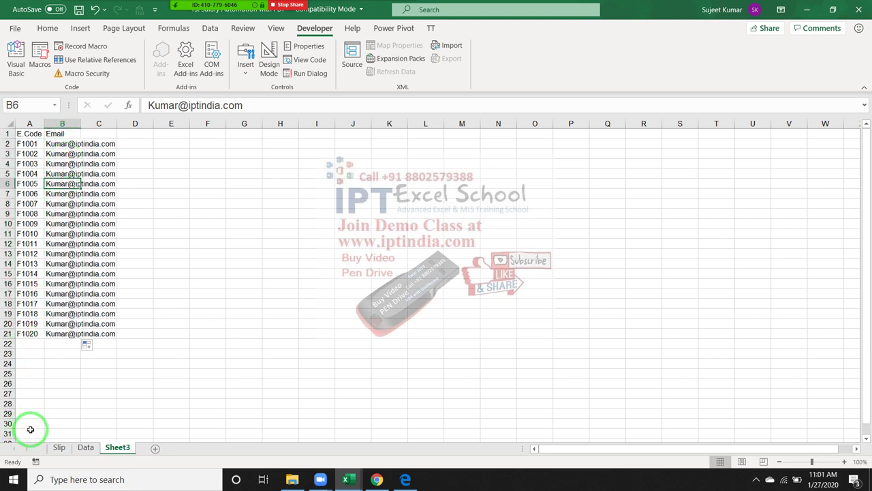
Review the employee table on the Data sheet, then save and close the workbook.
click(84, 447)
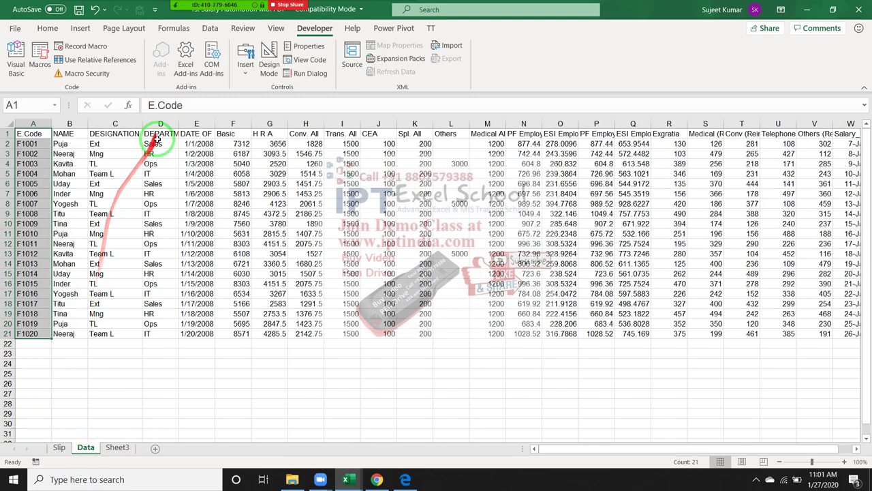
click(78, 146)
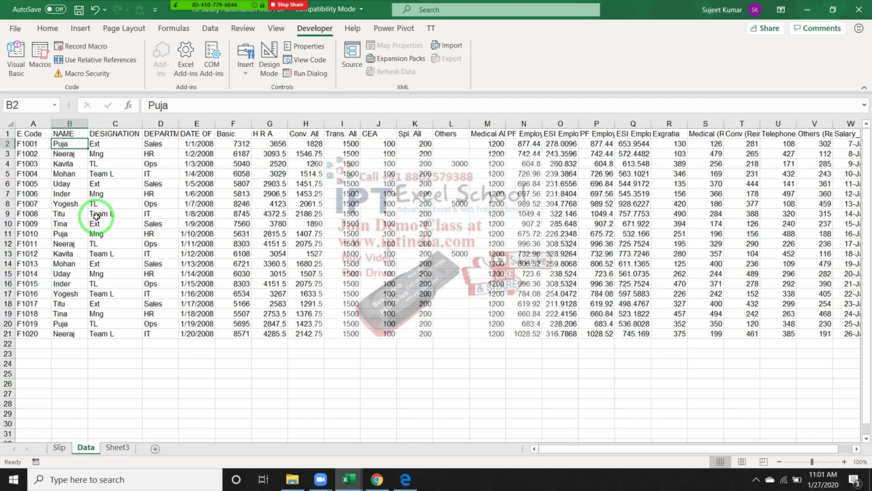
key(Right)
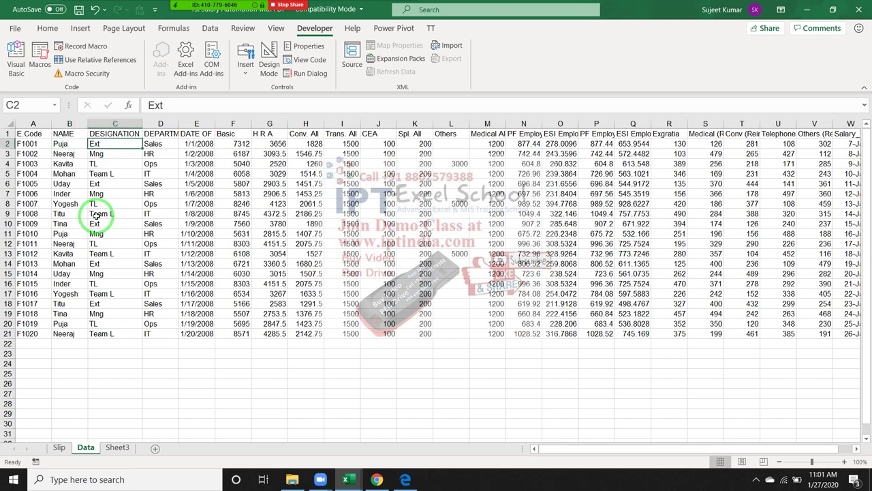
key(Right)
key(Right)
key(Right)
key(Right)
key(Right)
key(Right)
key(Left)
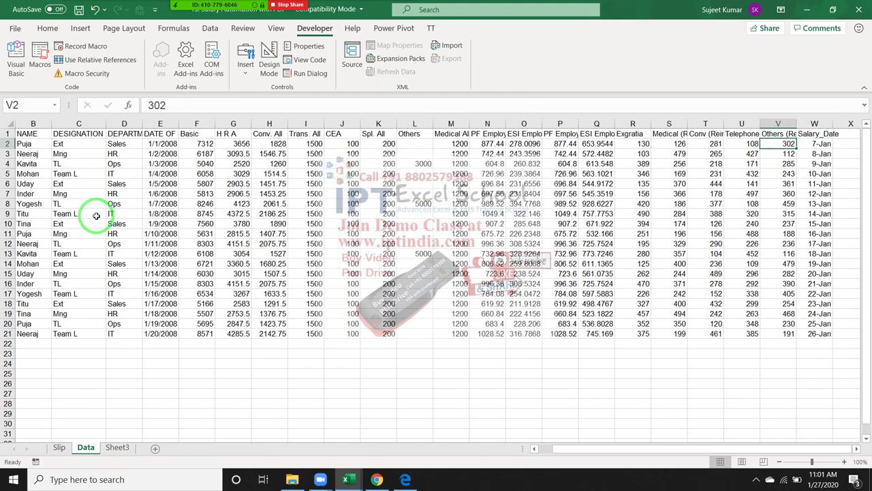
key(Left)
key(Left)
key(Left)
key(Left)
key(Left)
key(Left)
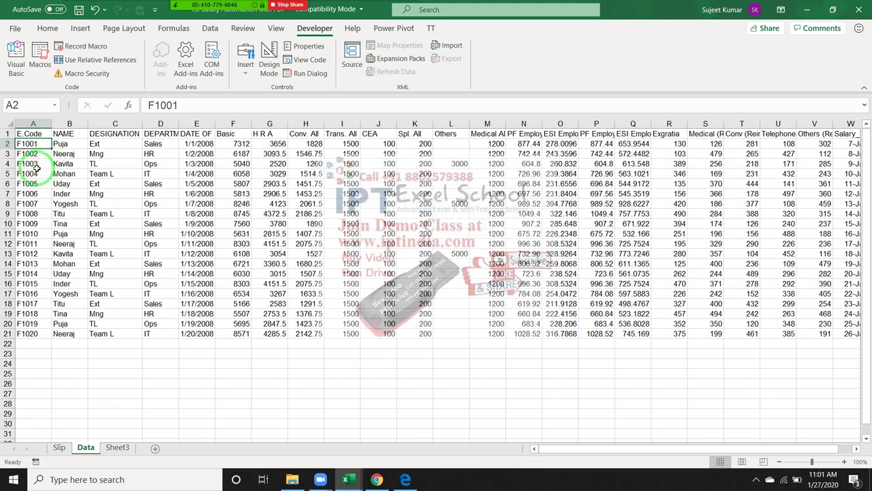
key(Down)
key(Down)
key(Down)
key(Down)
key(Down)
key(Down)
key(Down)
key(Down)
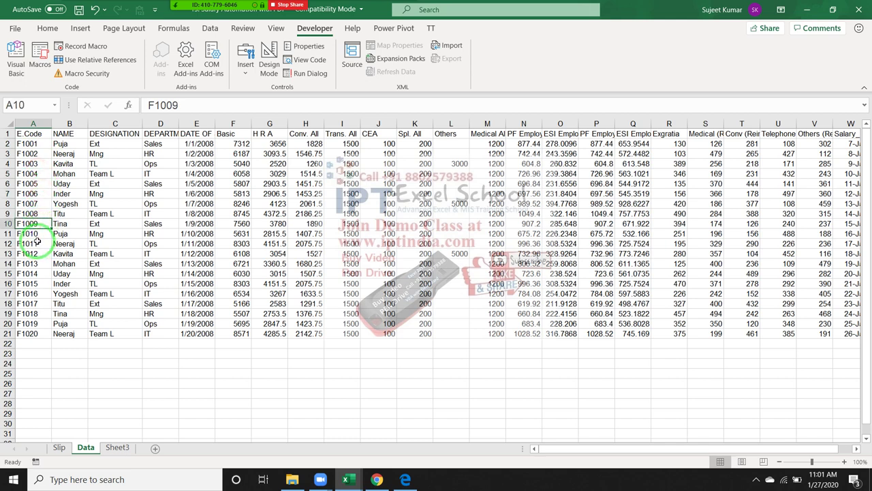
click(79, 10)
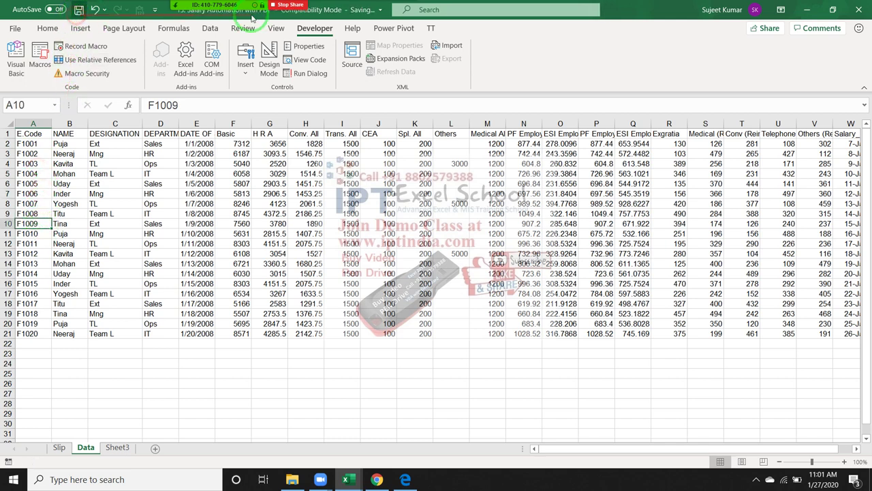
click(860, 10)
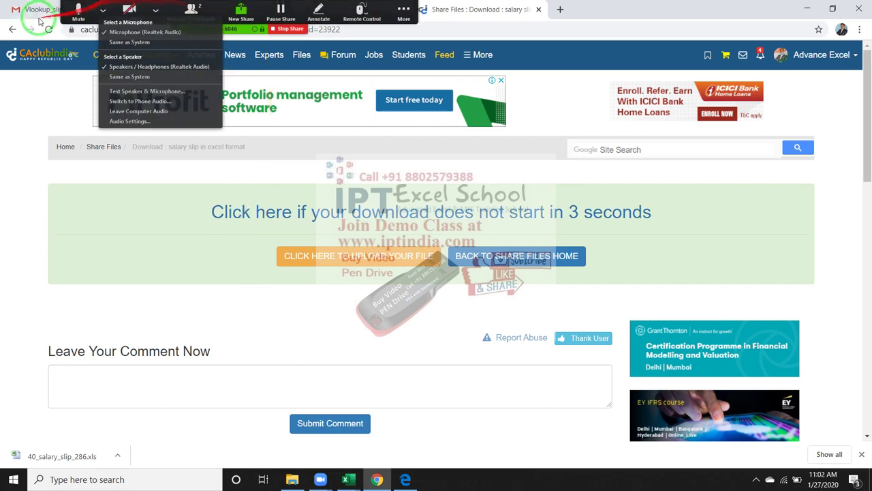
Reply to the Vlookup_slip message and browse the attachment picker to E:\Disk-2 (VBA)\6.VBA Automation.
click(34, 12)
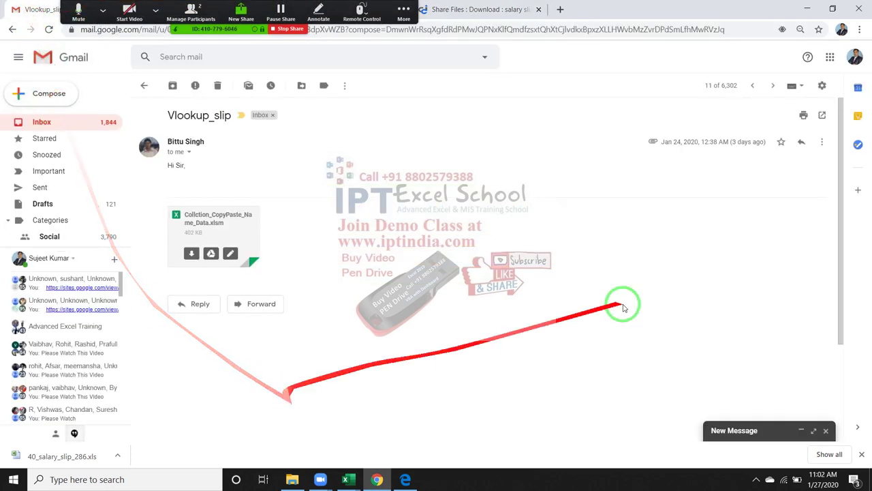
click(801, 142)
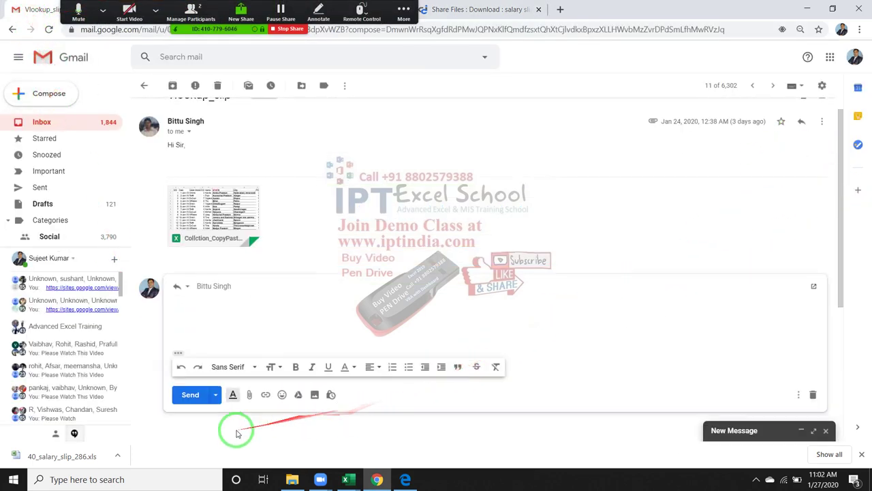
click(250, 395)
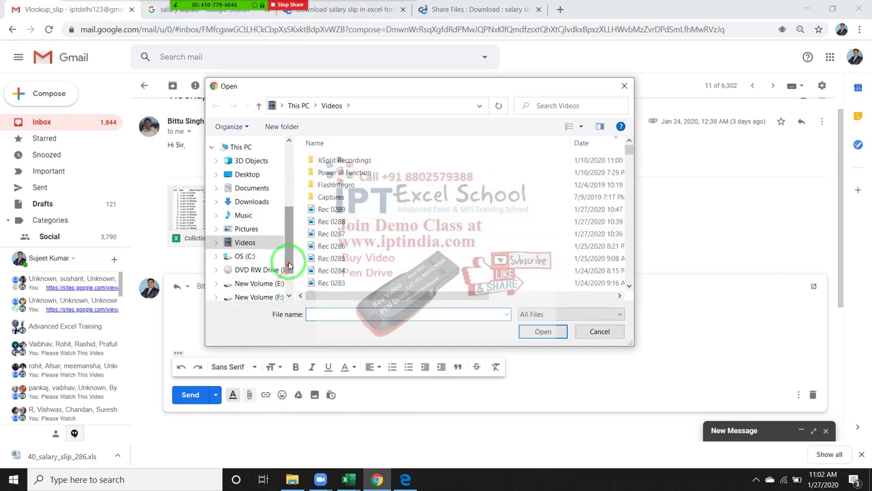
drag(288, 259, 287, 281)
click(259, 238)
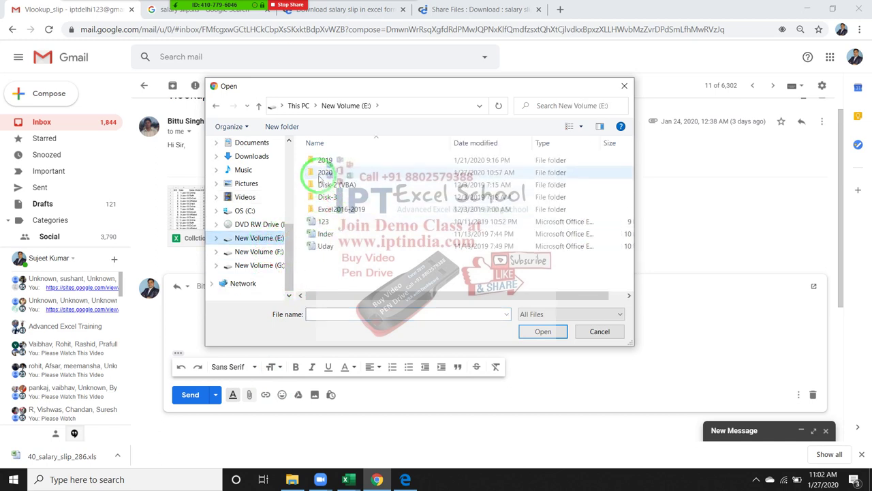
double_click(320, 184)
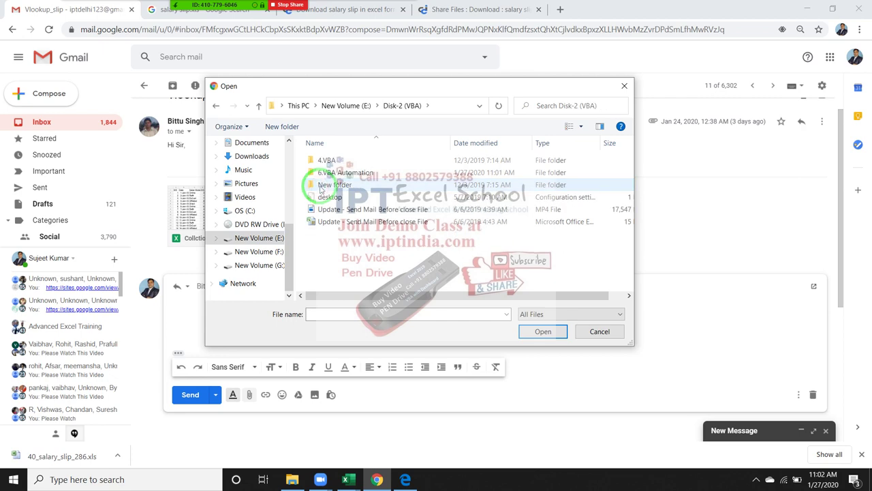
double_click(326, 172)
Attach the '15. Salary Automation with PDF' workbook and send the reply.
click(329, 314)
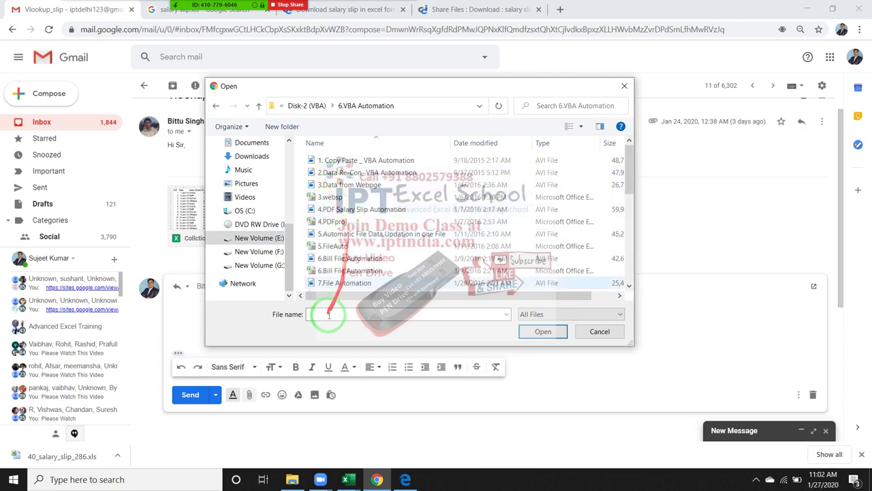
scroll(348, 242, down, 3)
scroll(348, 242, down, 3)
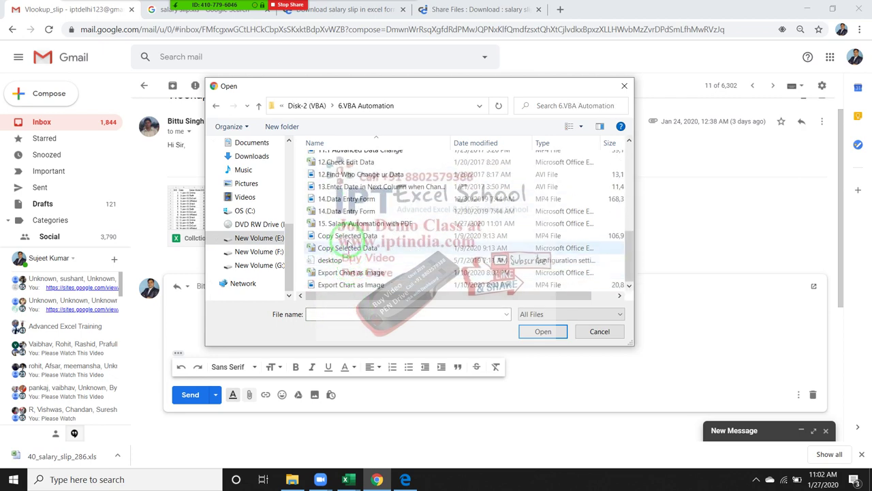
click(347, 225)
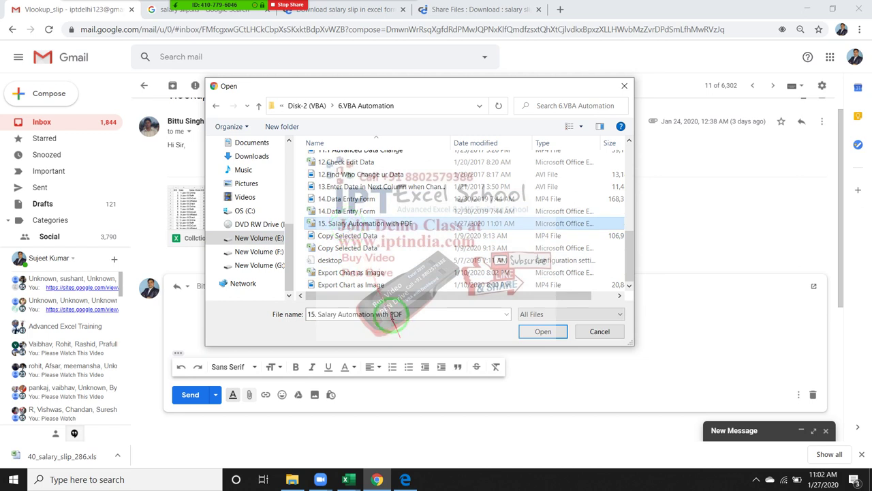
drag(404, 314, 264, 314)
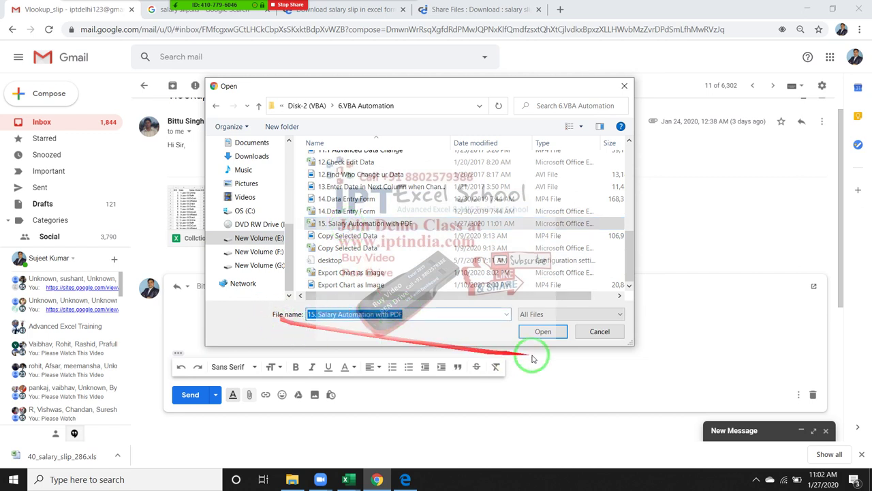
click(529, 333)
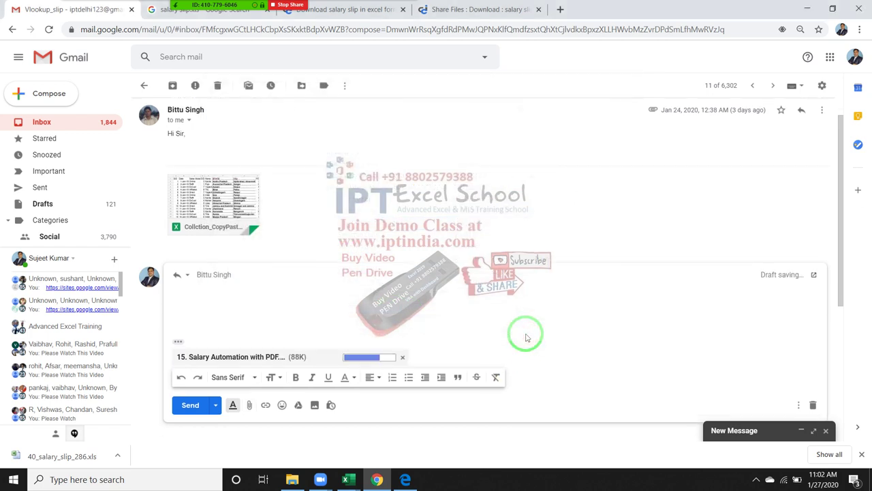
click(190, 405)
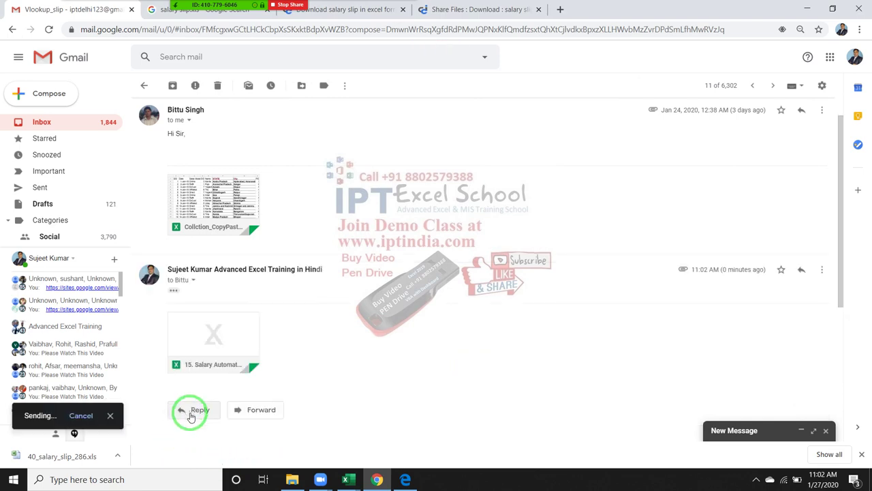
key(super+r)
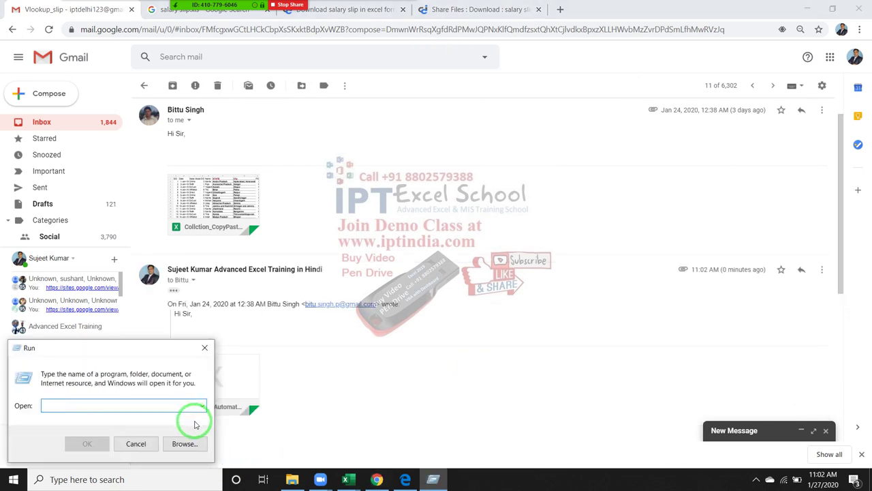